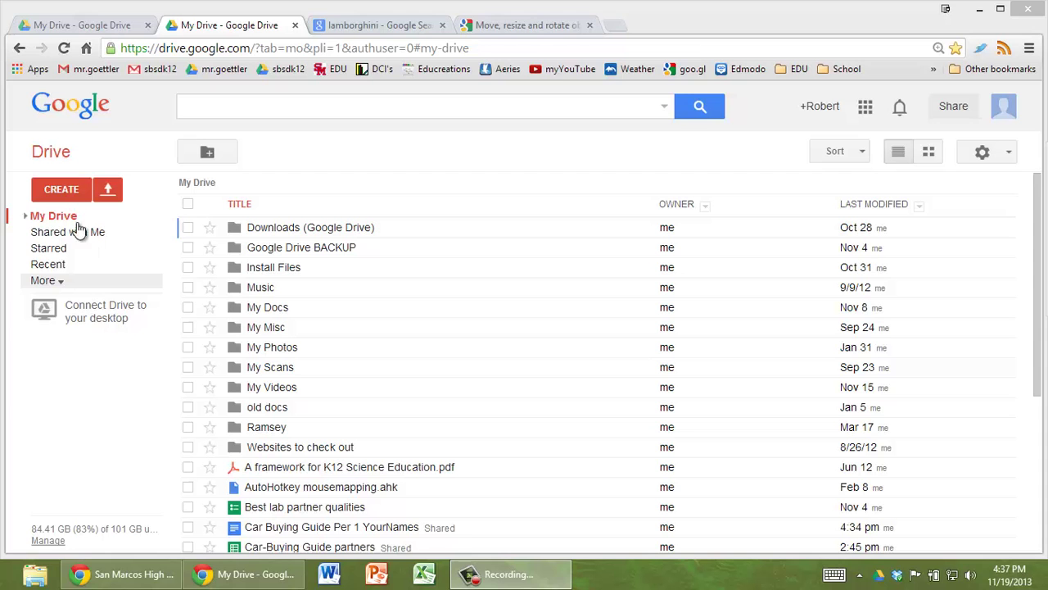
Create a new blank Google Doc from the Drive CREATE menu
click(68, 192)
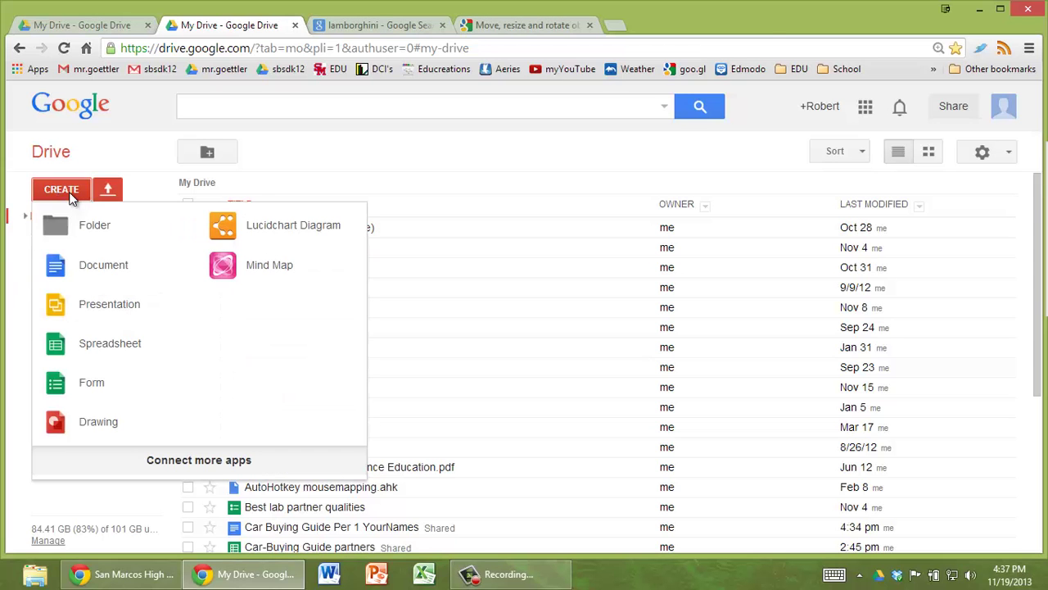
click(102, 262)
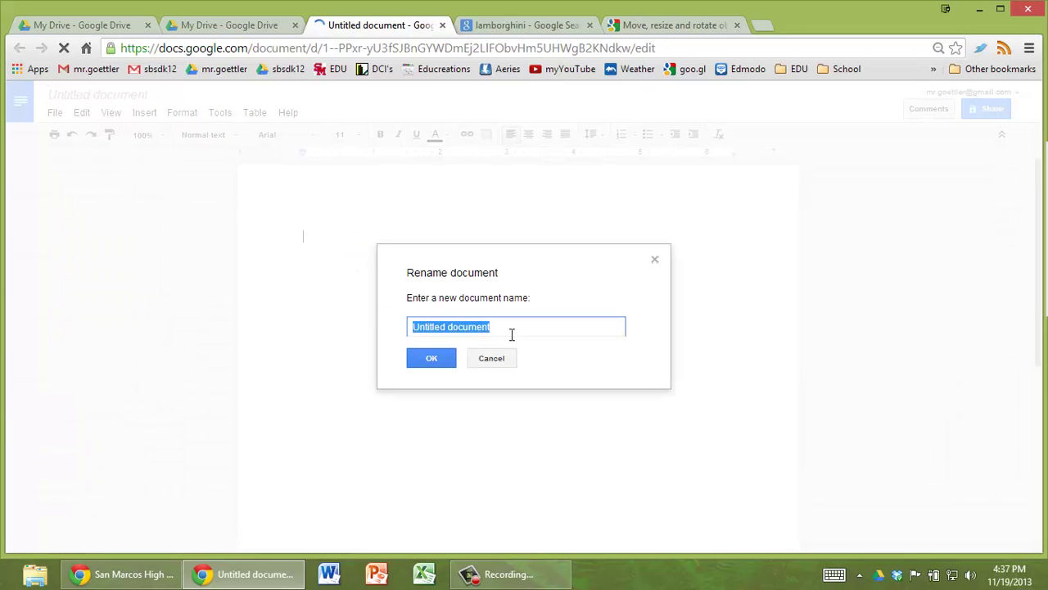
Rename the untitled document to 'Car Buying Guide period 1 YourNames'
text(Car)
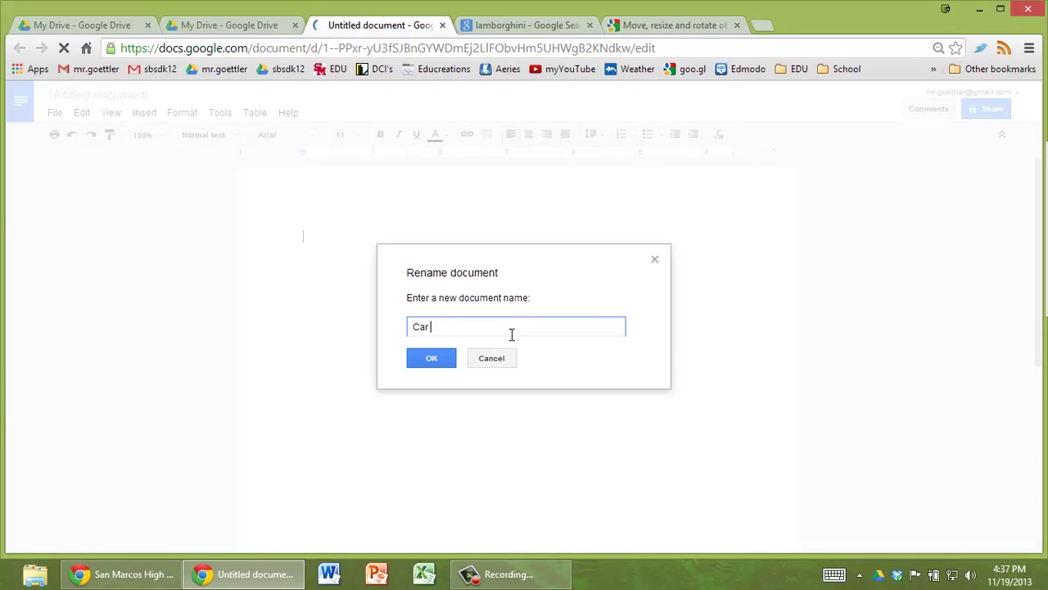
text( buying Guide period 1 YourNames)
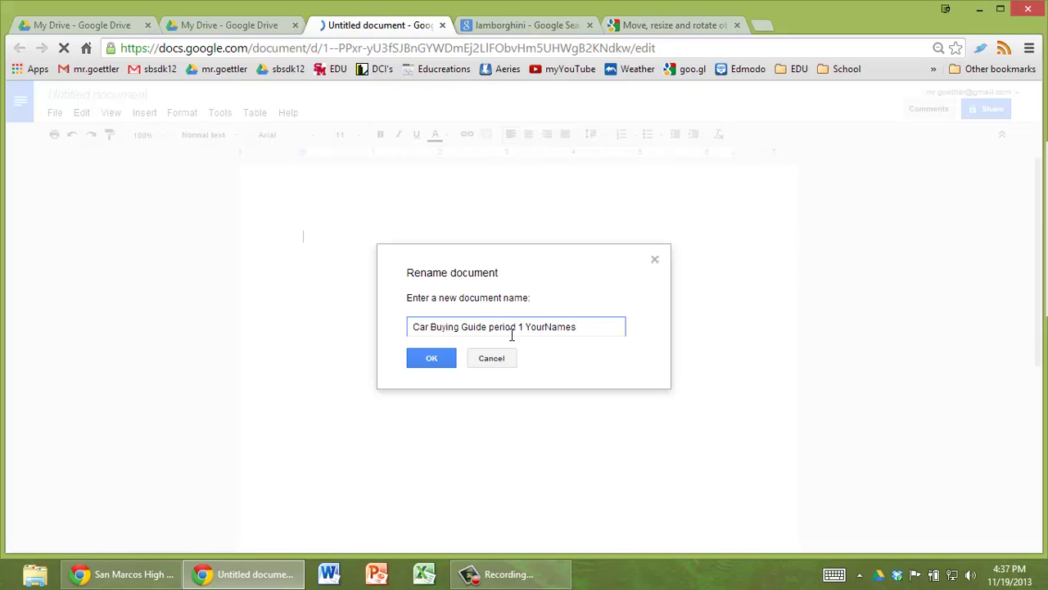
click(431, 358)
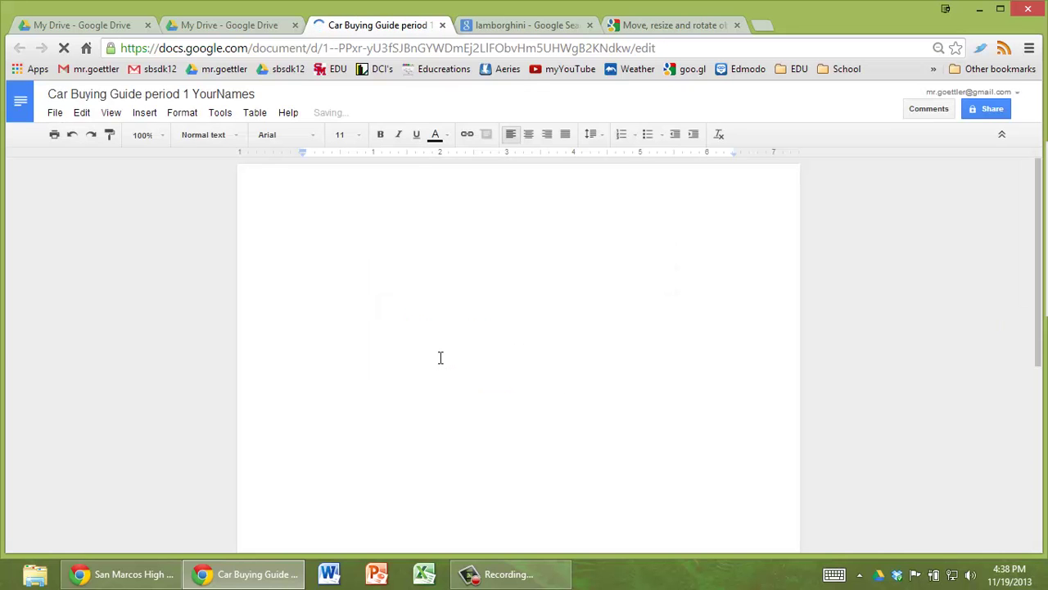
click(985, 114)
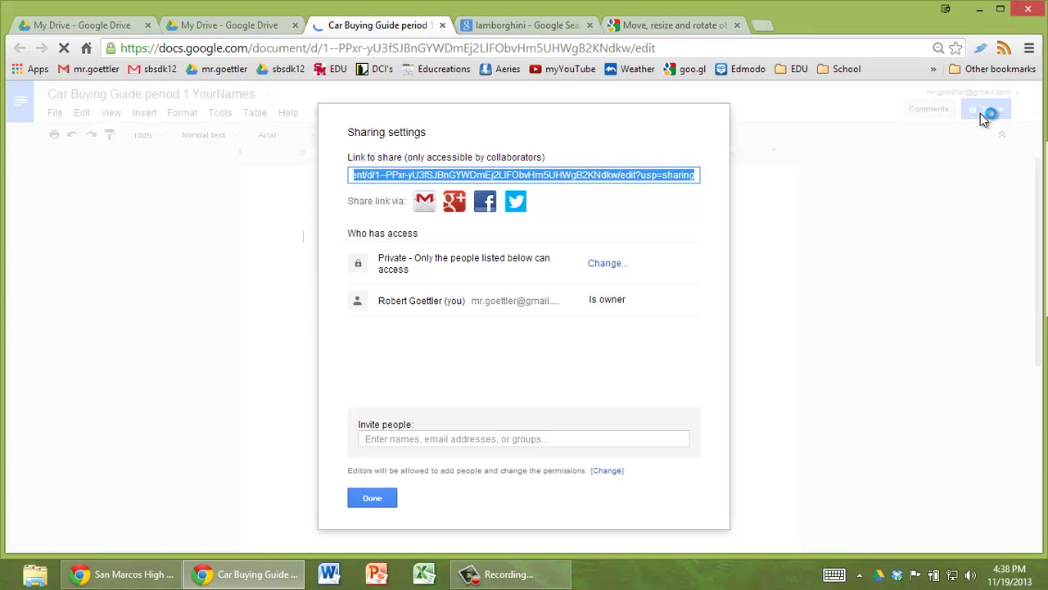
click(453, 438)
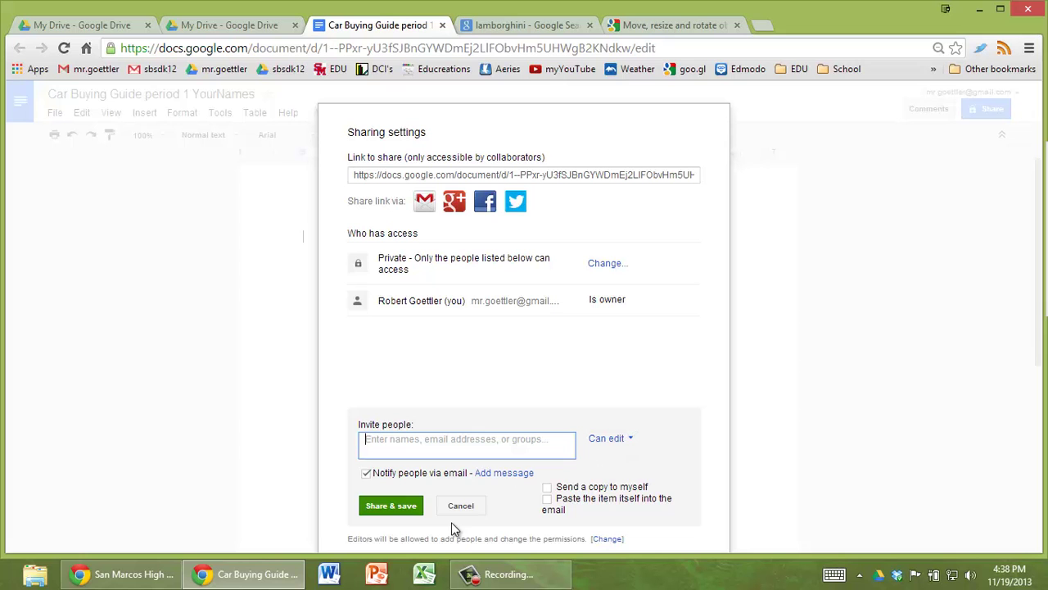
click(398, 506)
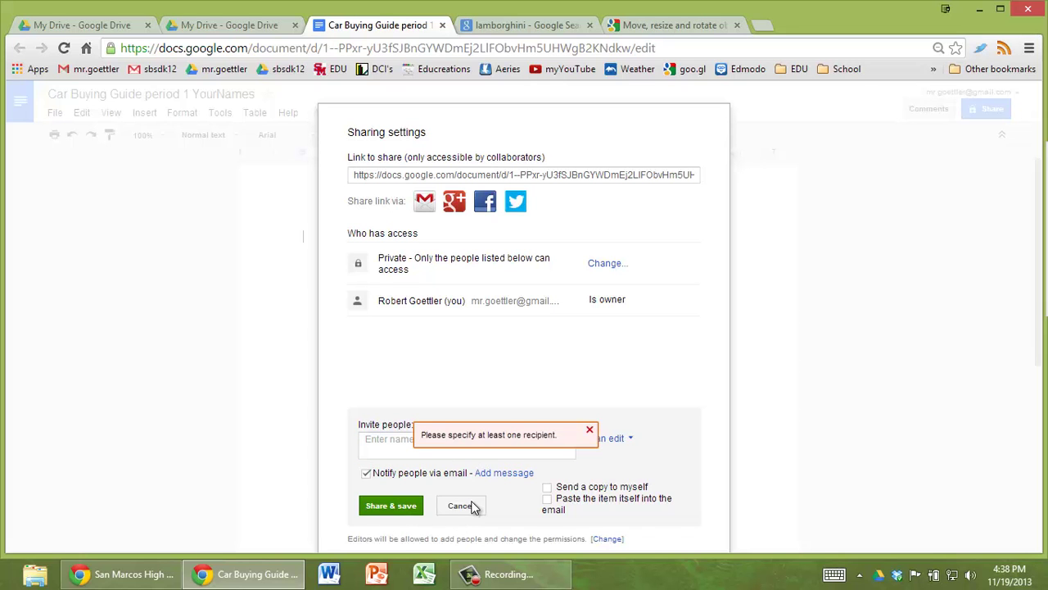
click(461, 507)
click(378, 495)
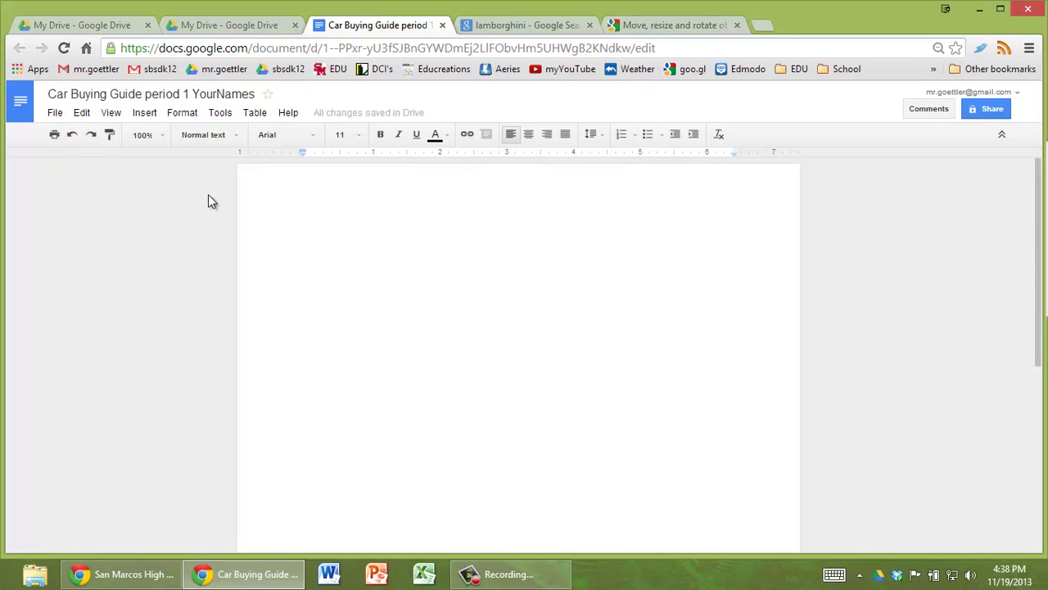
Set the top, bottom, left and right page margins to .25 inches
click(54, 114)
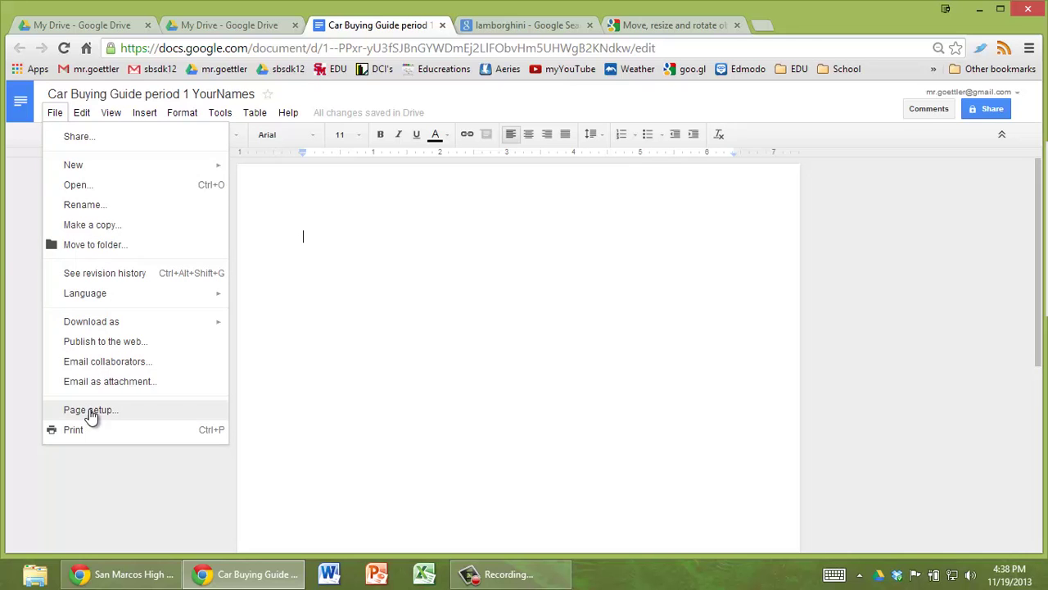
key(Return)
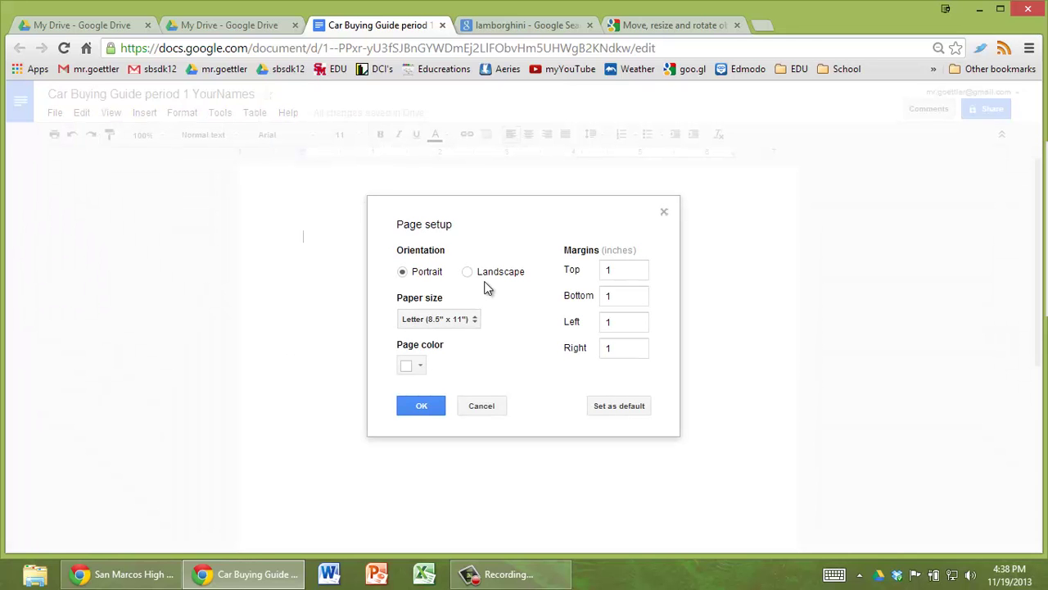
drag(625, 271, 604, 271)
text(.25)
drag(627, 271, 606, 271)
key(ctrl+c)
drag(645, 299, 604, 349)
key(ctrl+v)
key(ctrl+v)
key(ctrl+v)
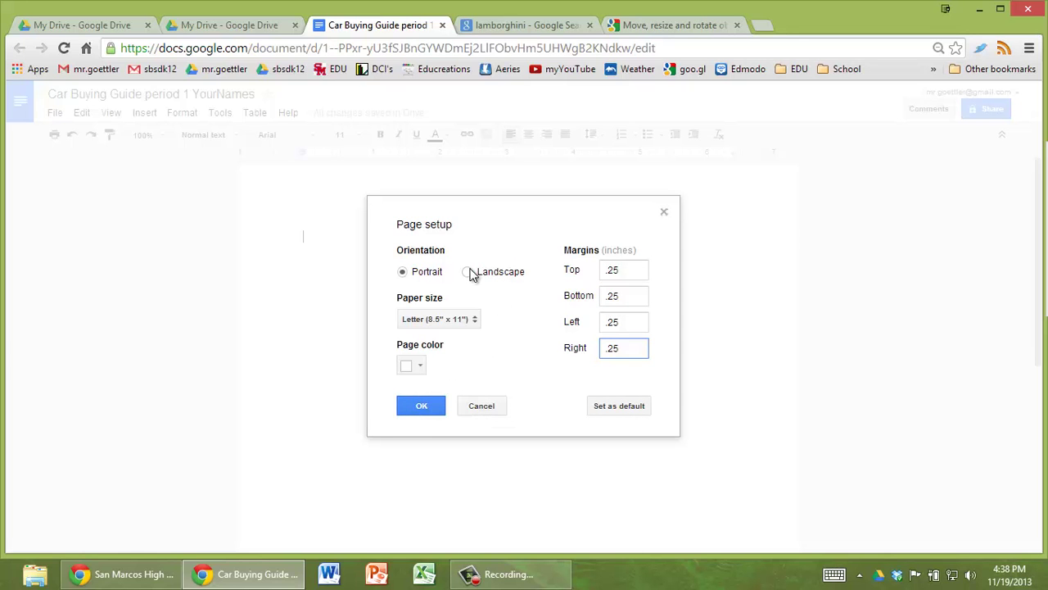
click(429, 403)
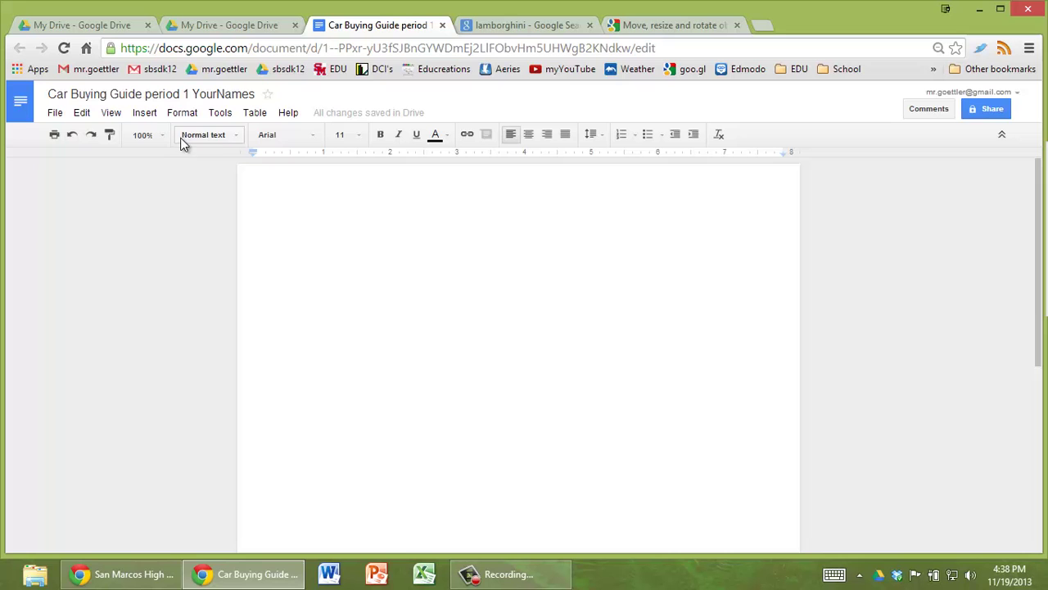
Insert a new drawing and add a text box reading 'Physics Car-Buying Guide'
click(145, 114)
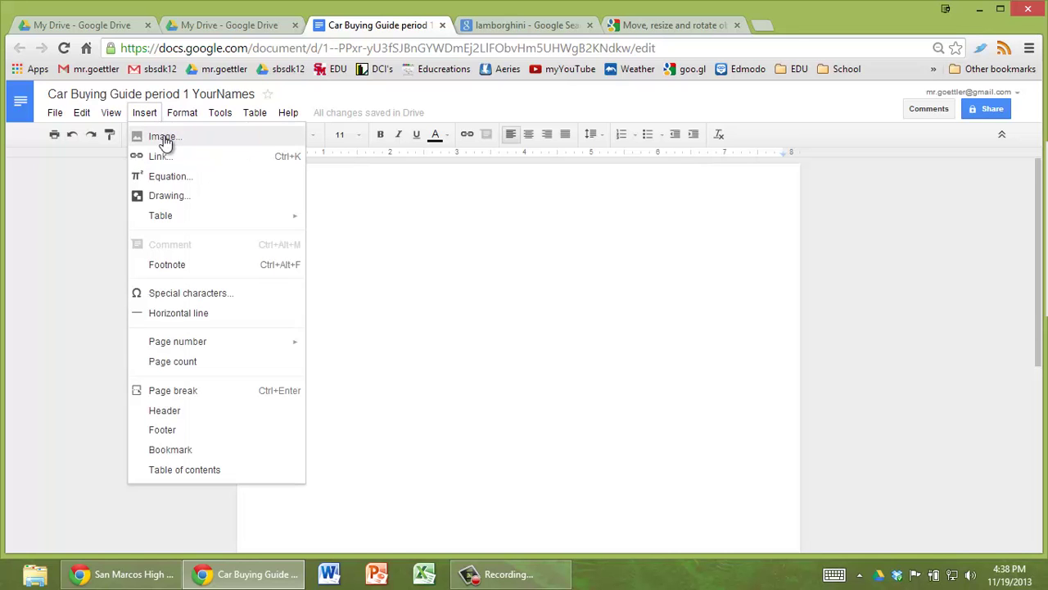
click(168, 199)
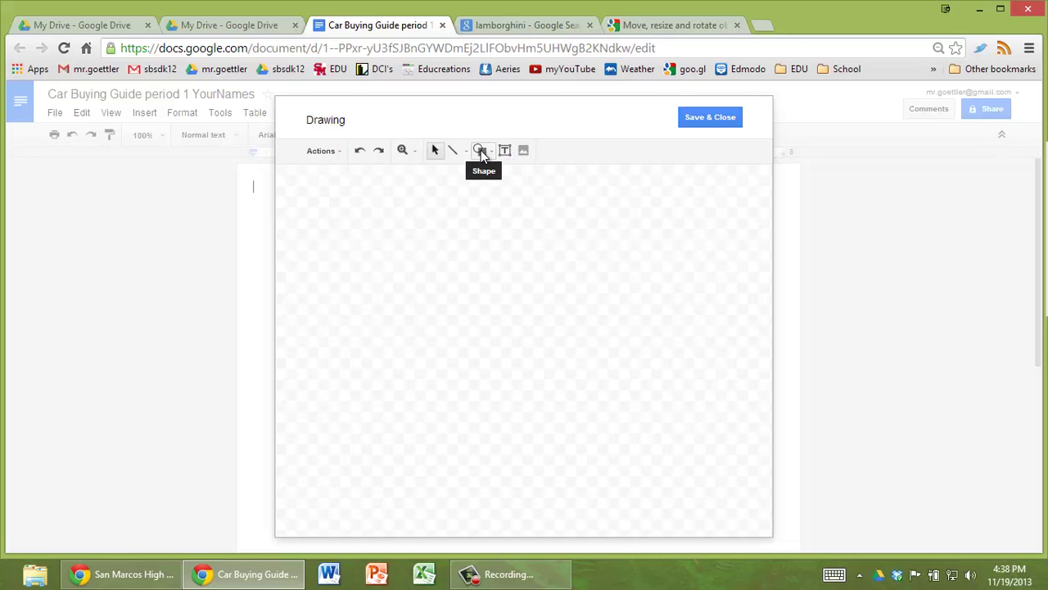
click(464, 154)
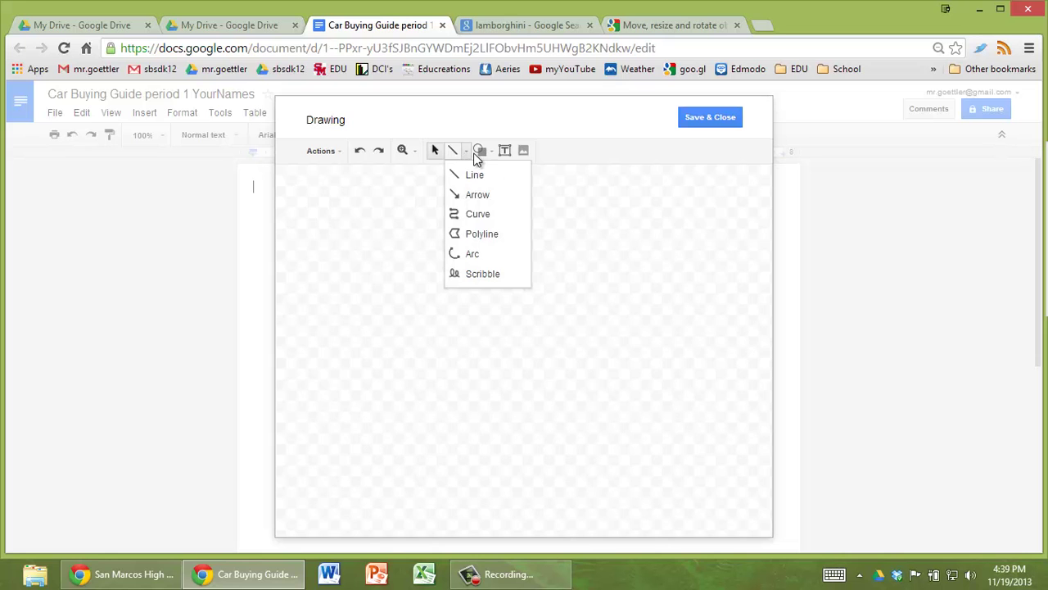
click(482, 152)
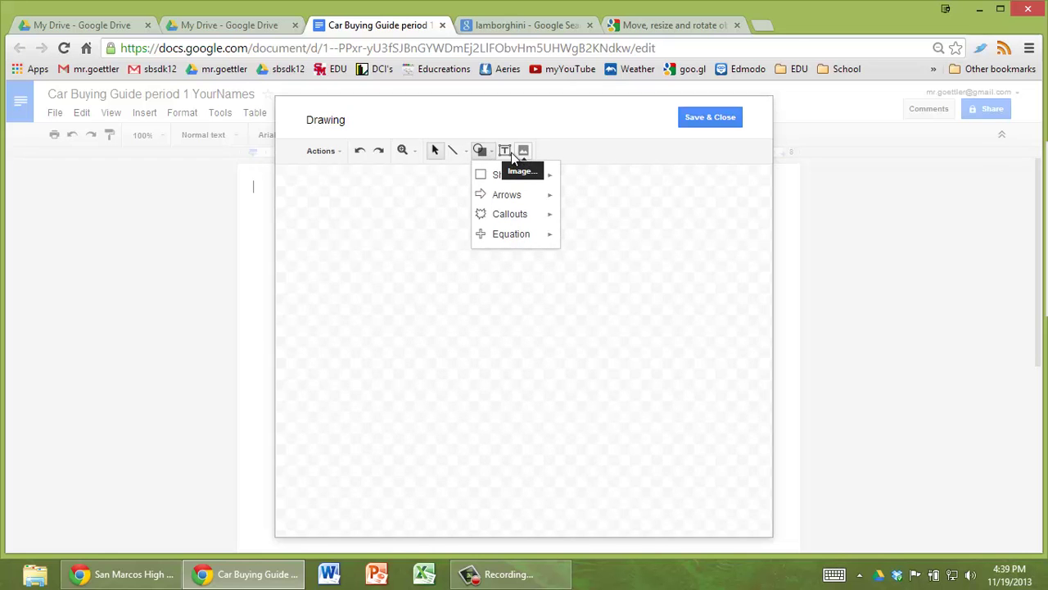
click(504, 149)
drag(332, 195, 628, 321)
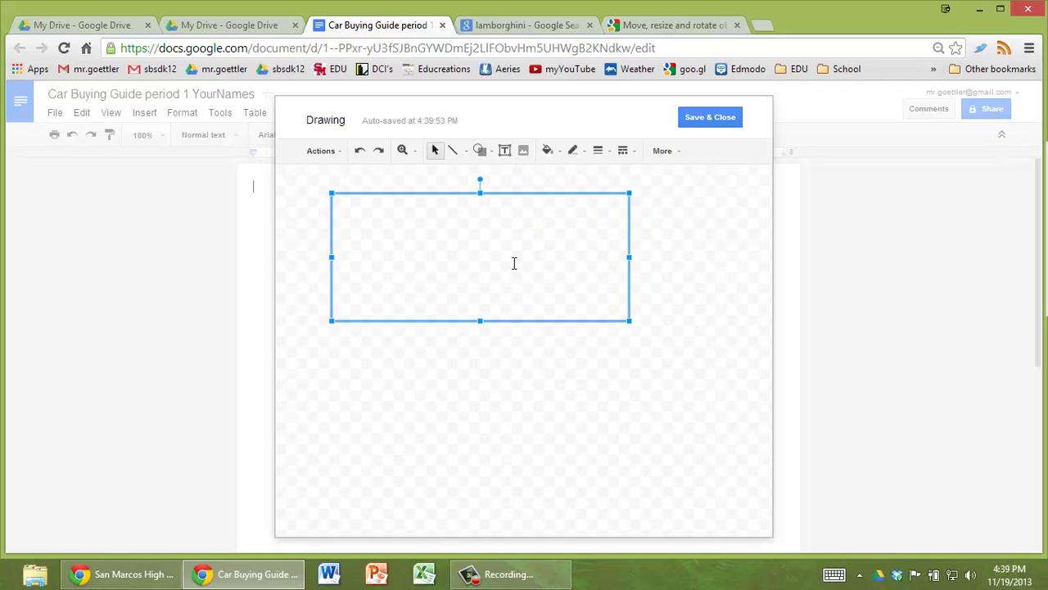
text(Car-Buying Guide)
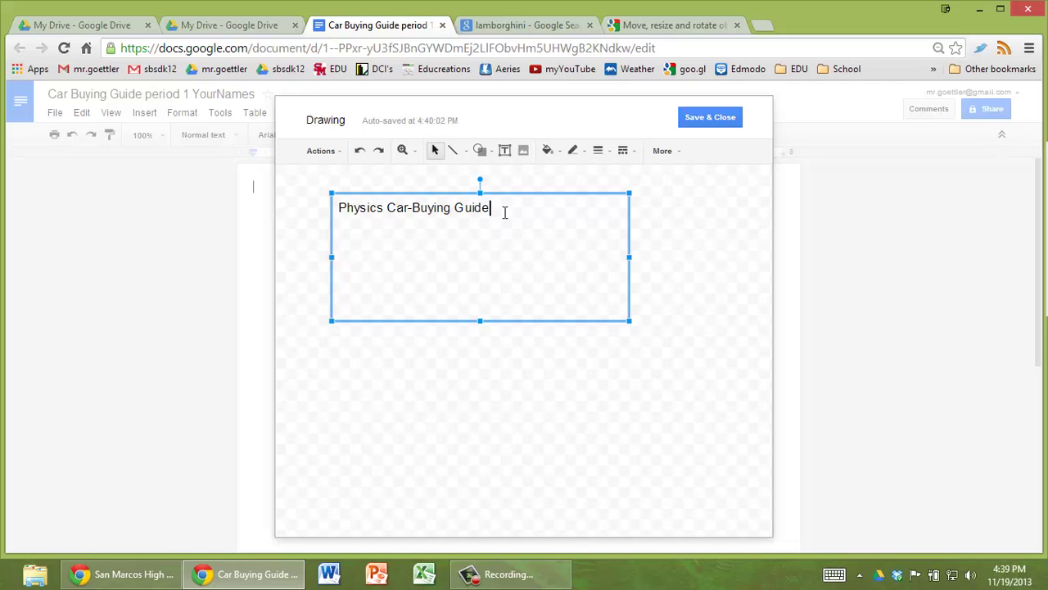
Set the title text's font to Syncopate at size 30
drag(504, 212, 319, 202)
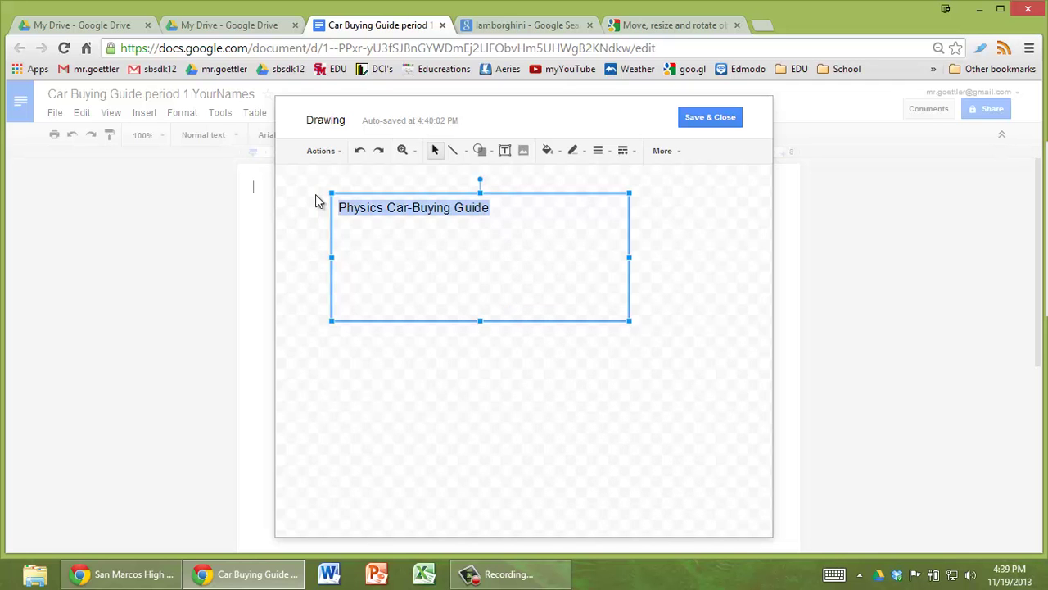
click(320, 151)
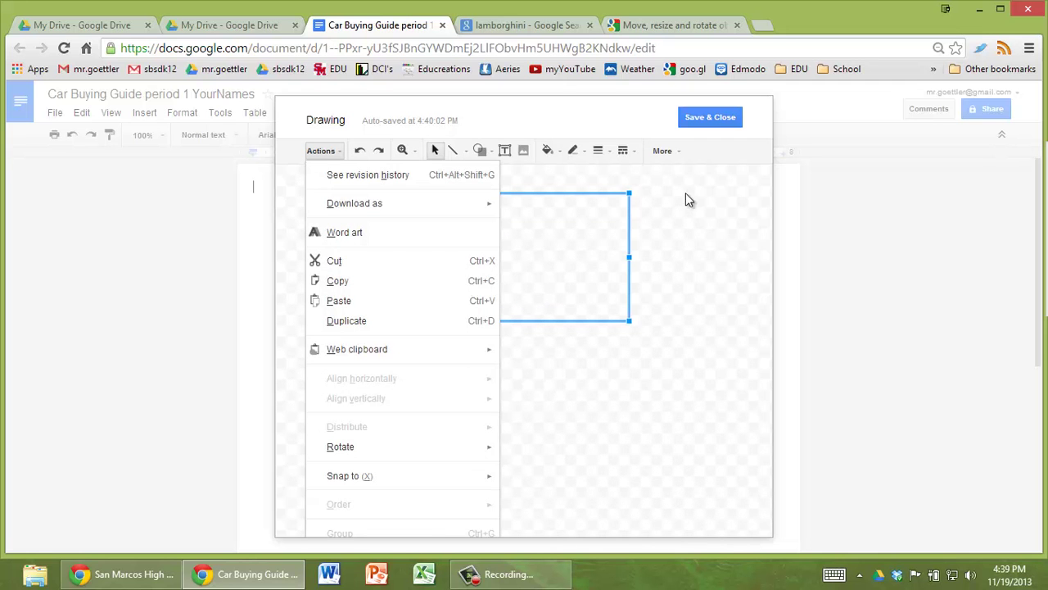
click(504, 183)
click(490, 209)
drag(490, 209, 335, 206)
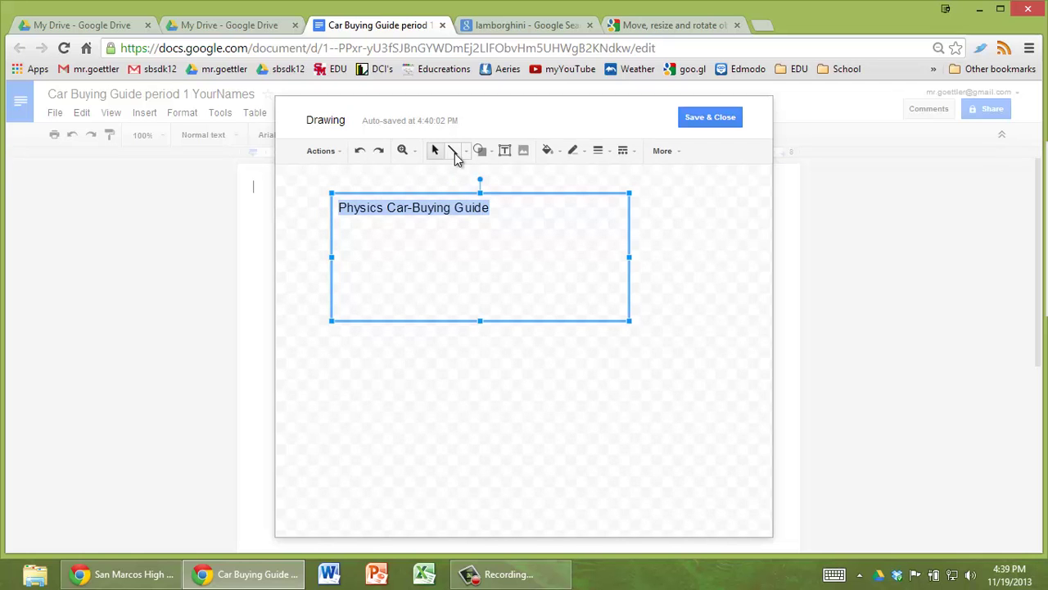
click(665, 153)
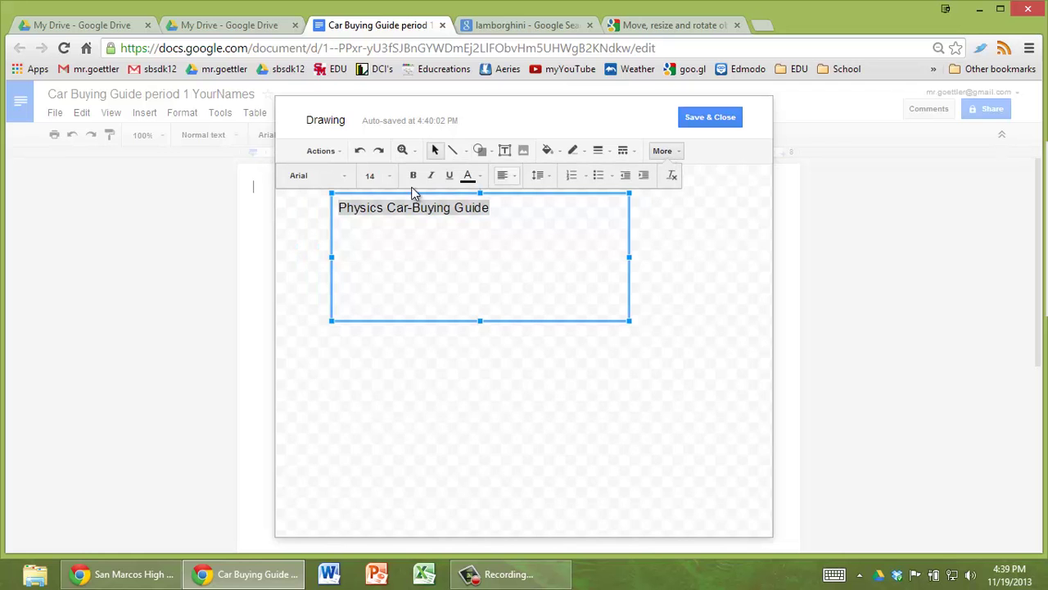
click(344, 178)
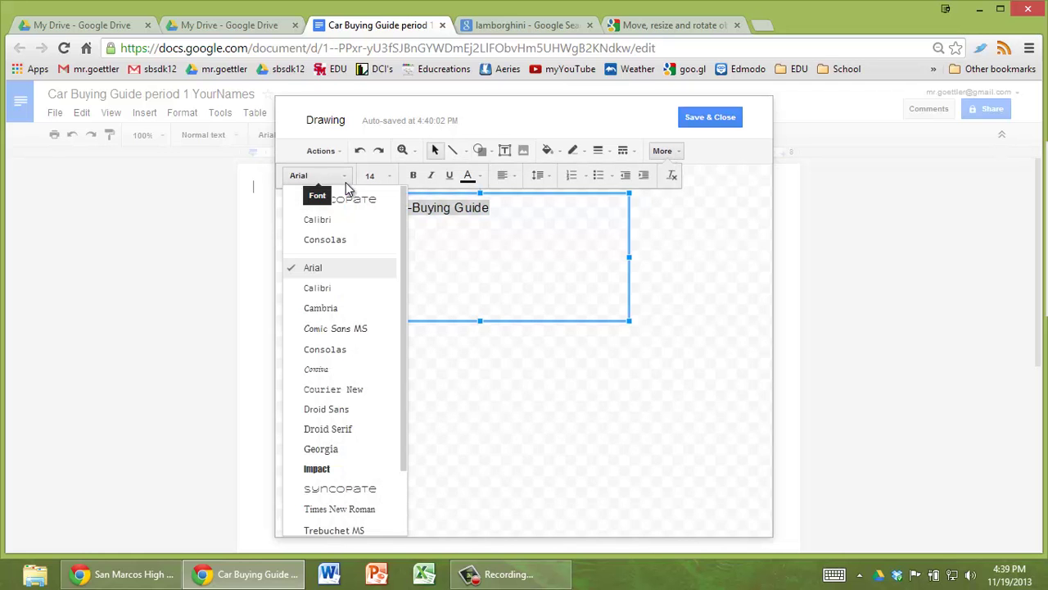
click(342, 487)
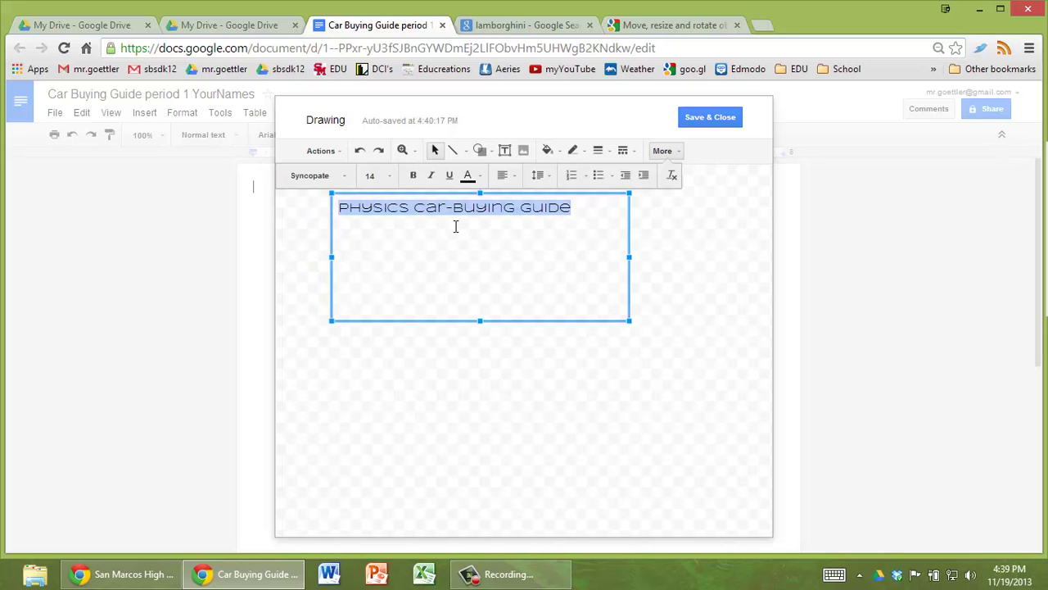
click(389, 176)
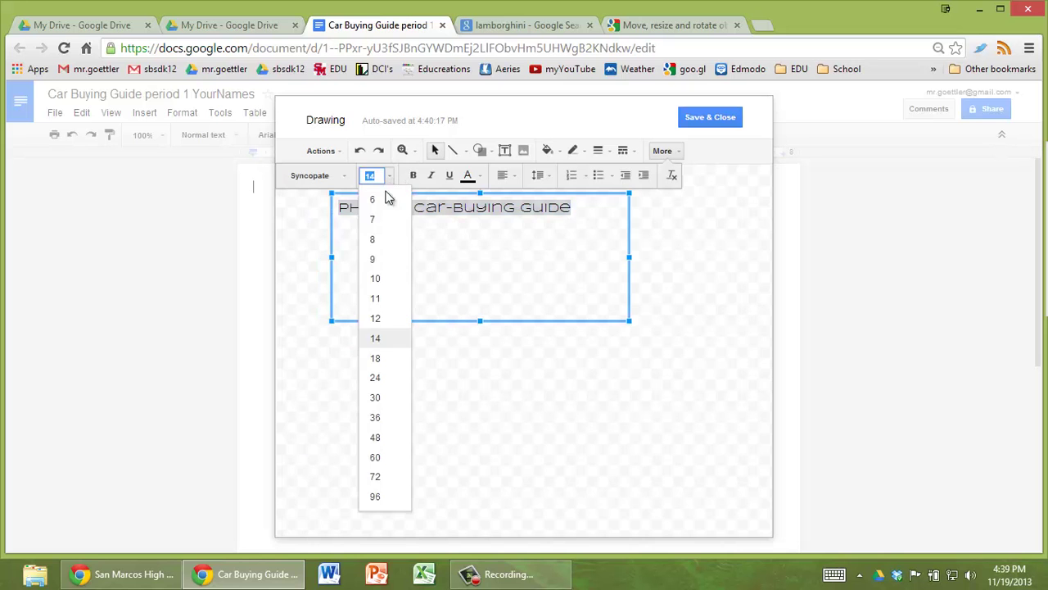
click(375, 397)
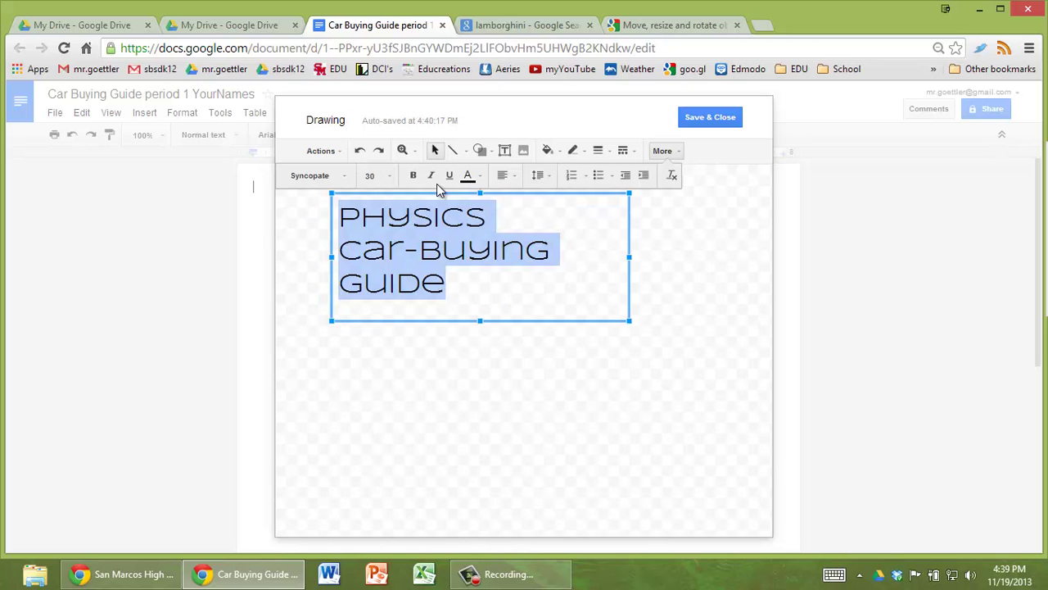
Center the title both horizontally and vertically within its text box
click(506, 175)
click(527, 199)
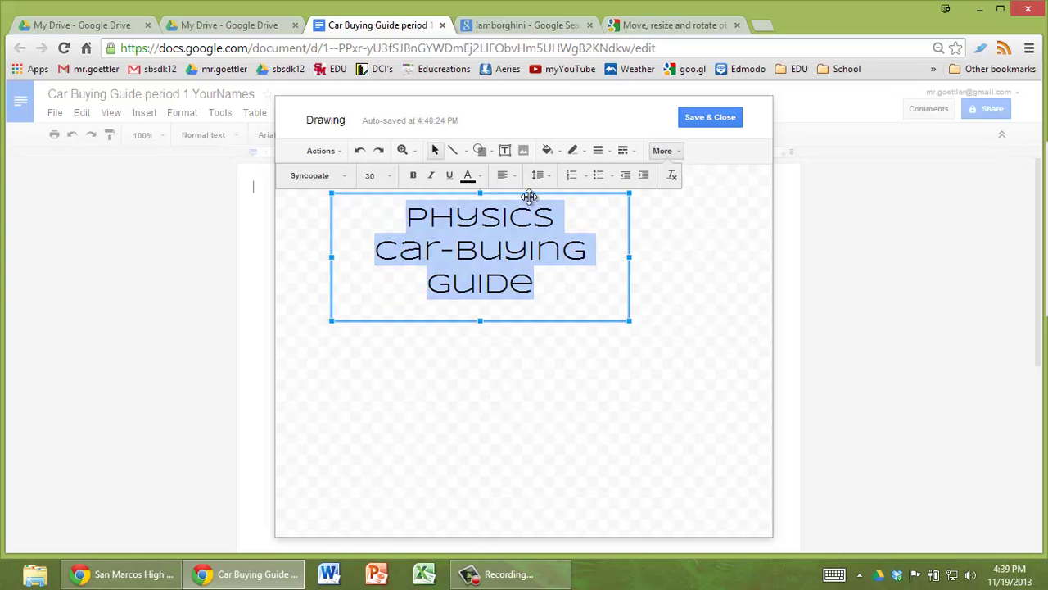
click(516, 182)
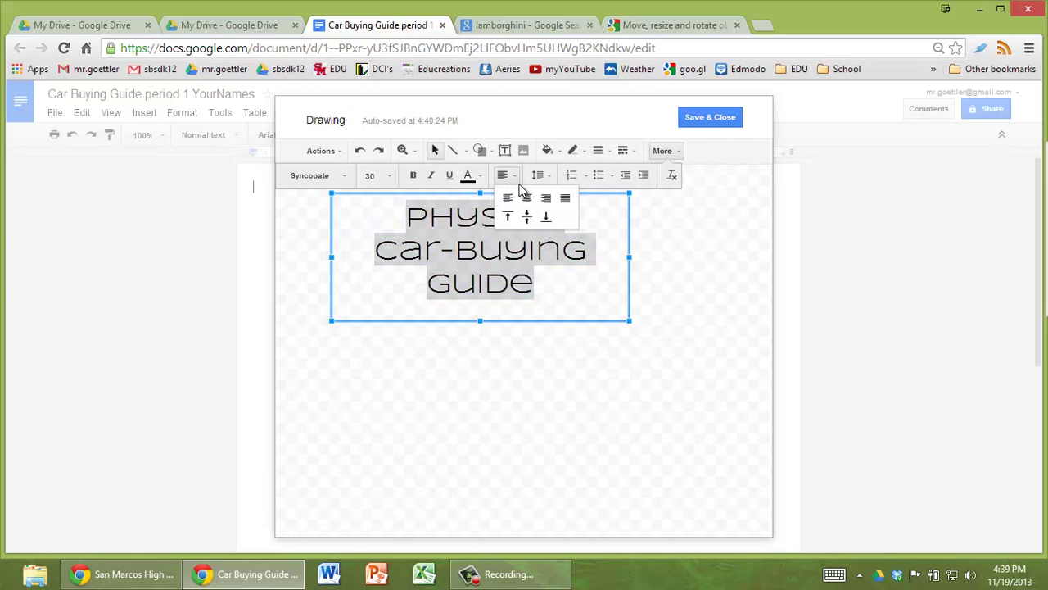
click(533, 214)
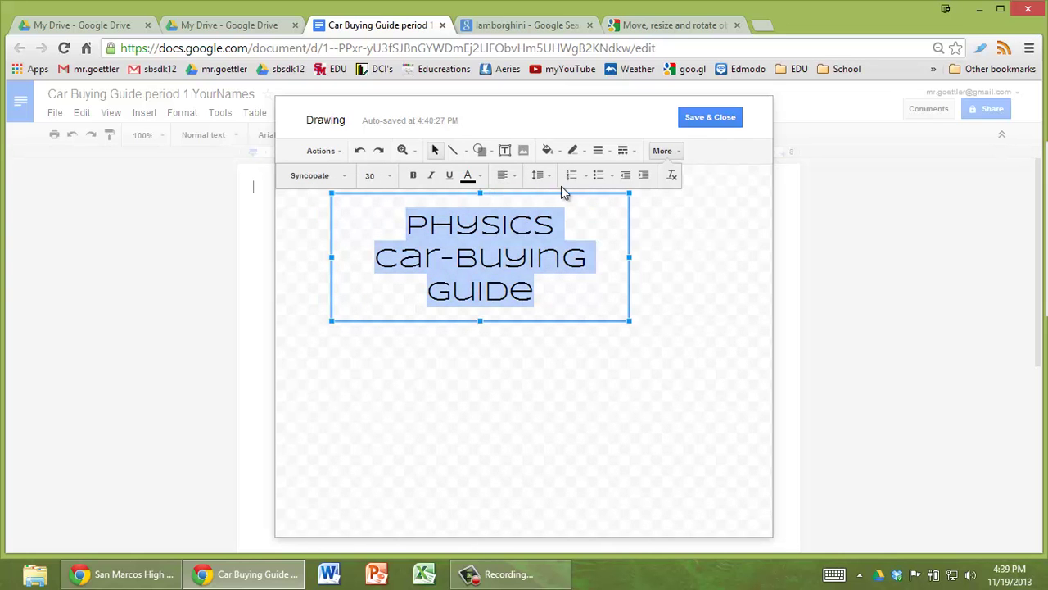
click(549, 178)
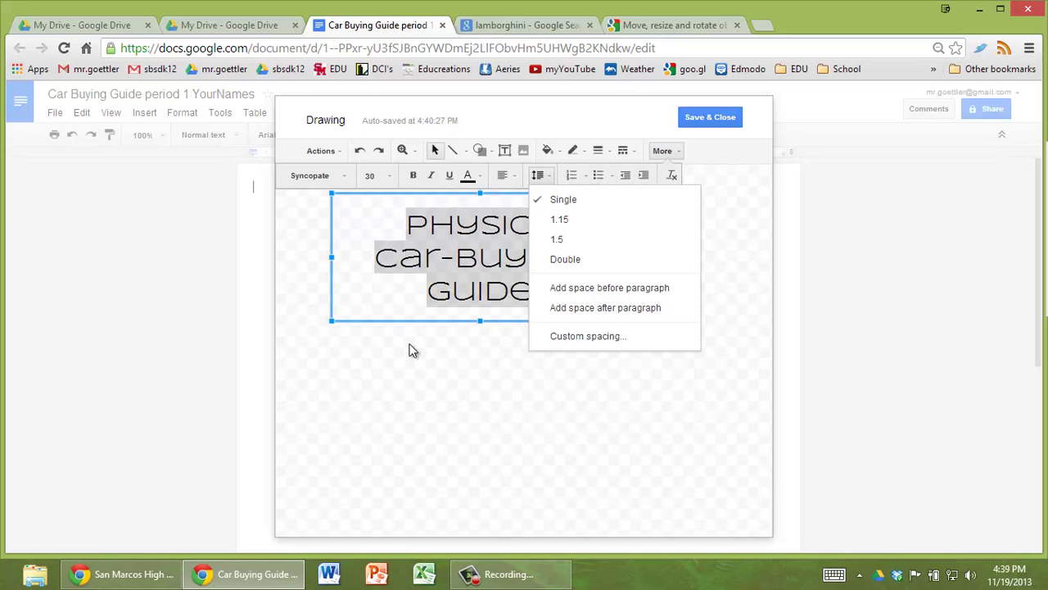
click(343, 176)
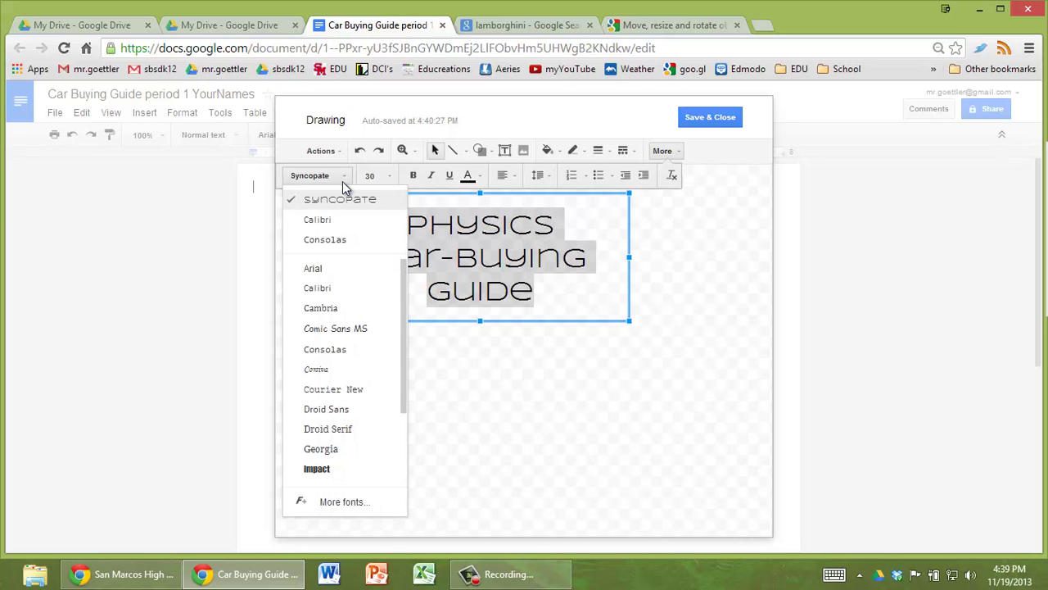
click(344, 182)
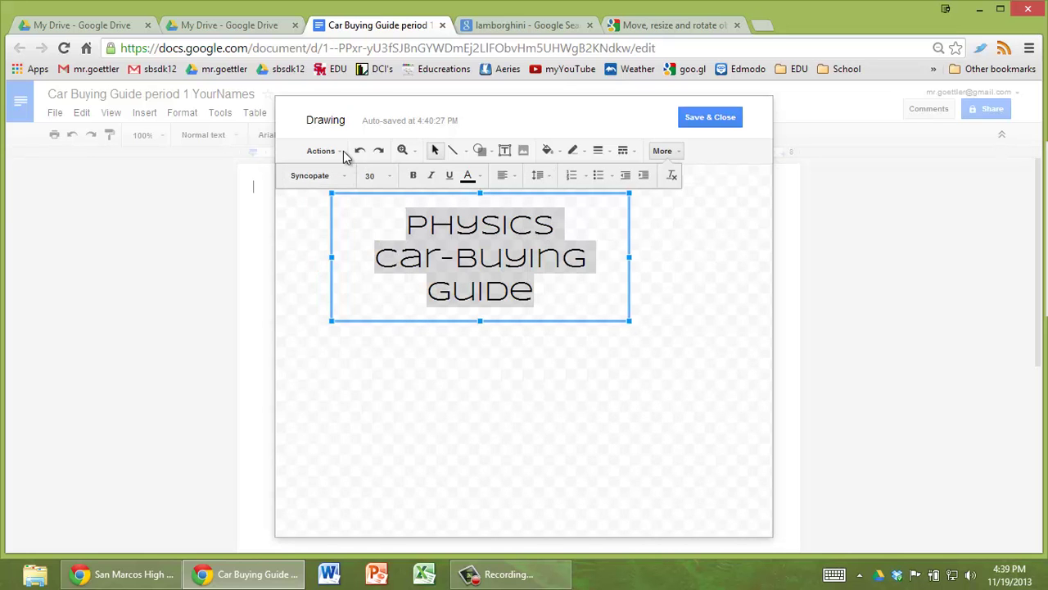
click(342, 150)
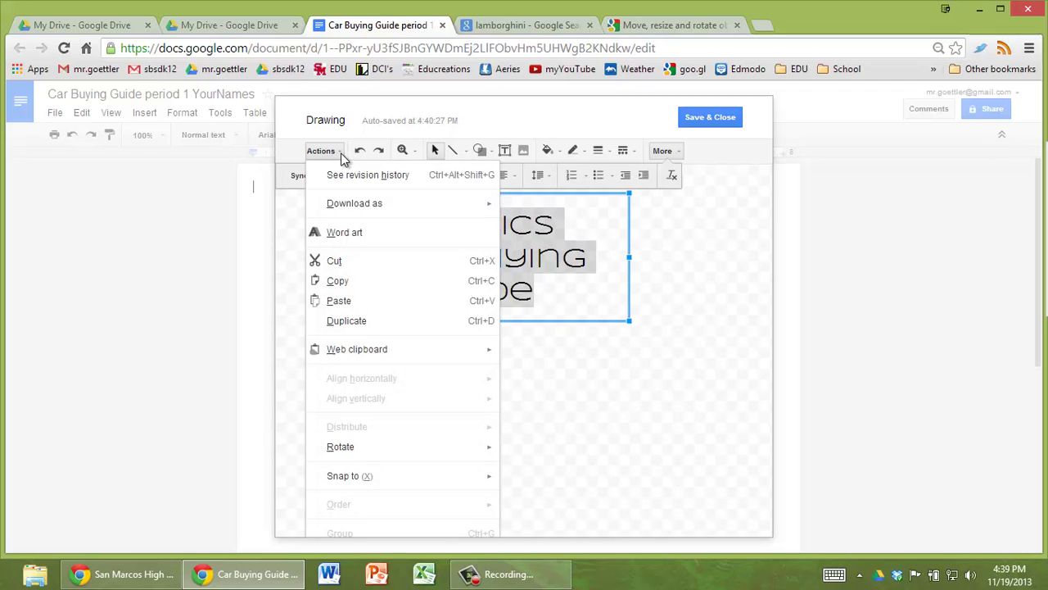
Add word art reading 'Guide' and fill it pale yellow
click(348, 236)
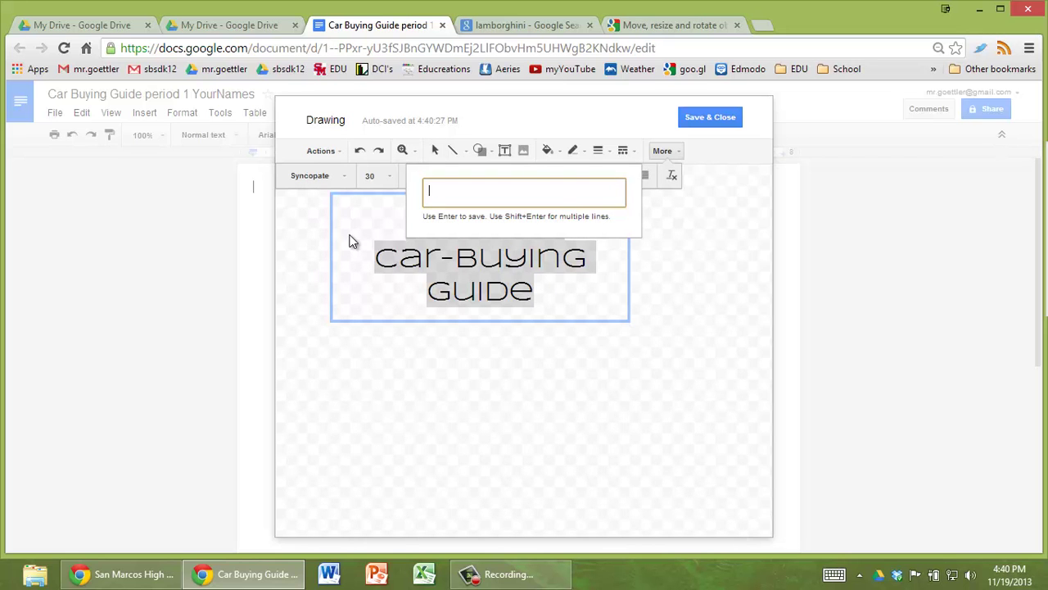
text(Guide)
key(Return)
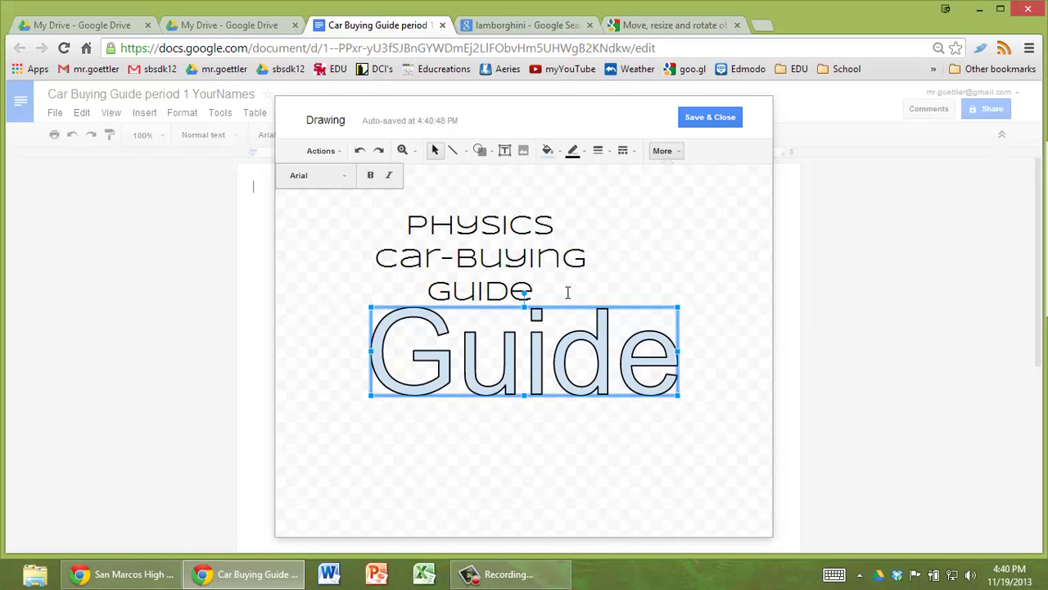
click(559, 151)
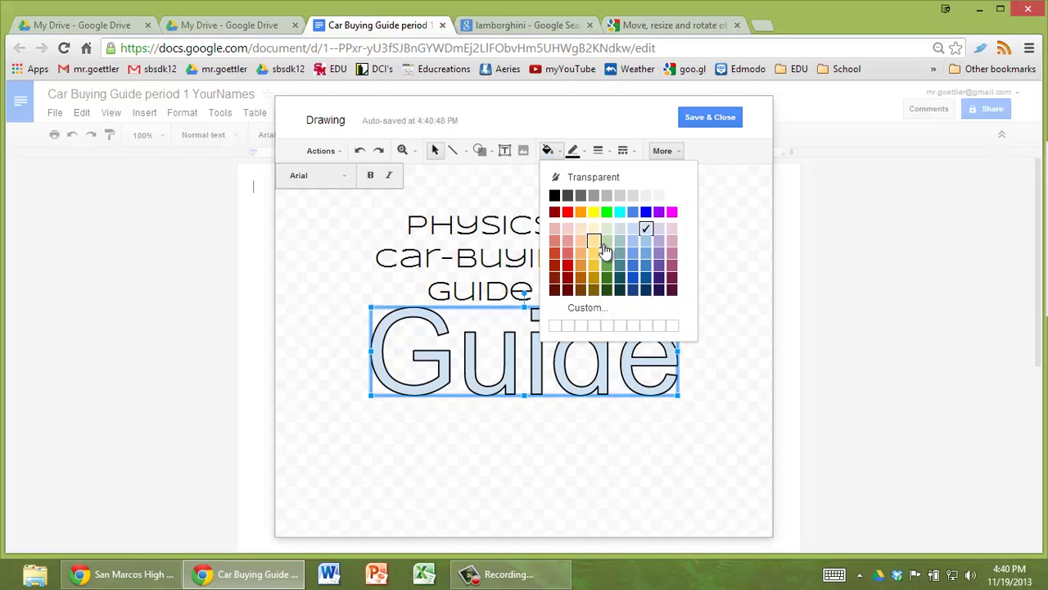
click(595, 244)
click(673, 274)
click(581, 344)
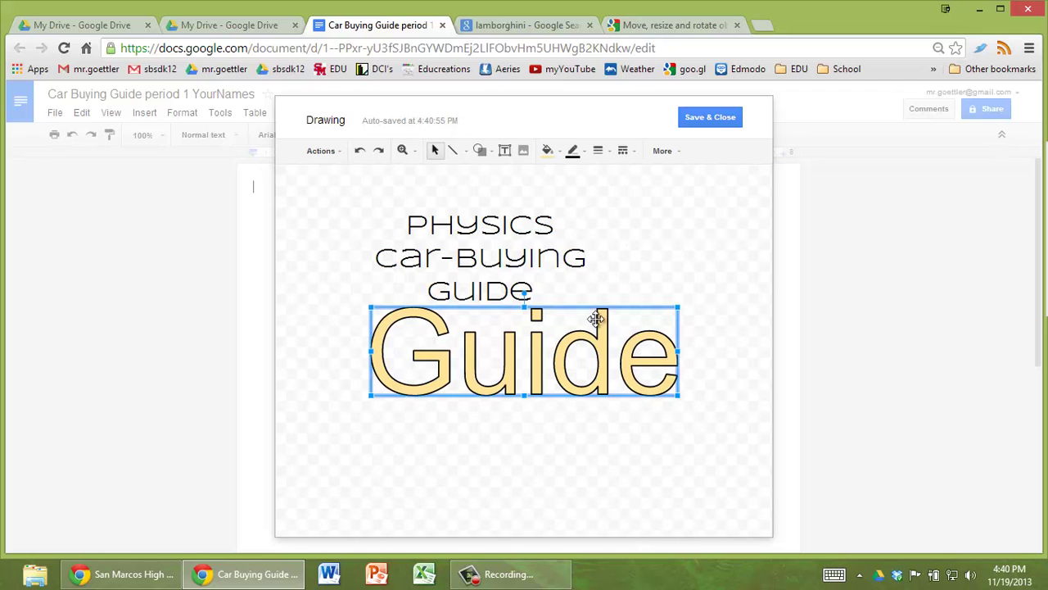
Give the Guide word art a dashed outline
click(632, 153)
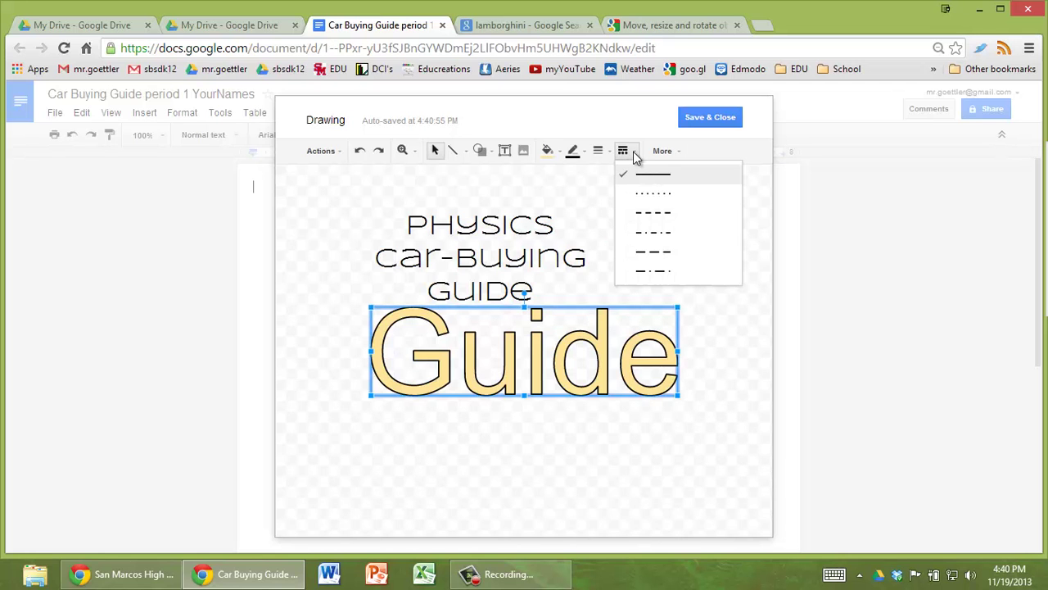
click(655, 211)
click(718, 303)
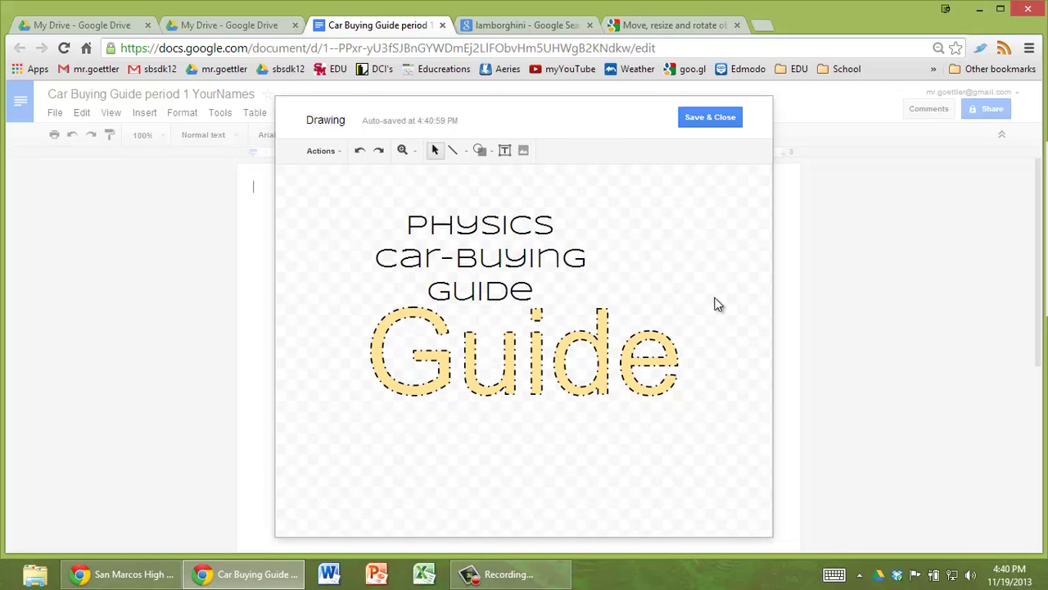
click(547, 316)
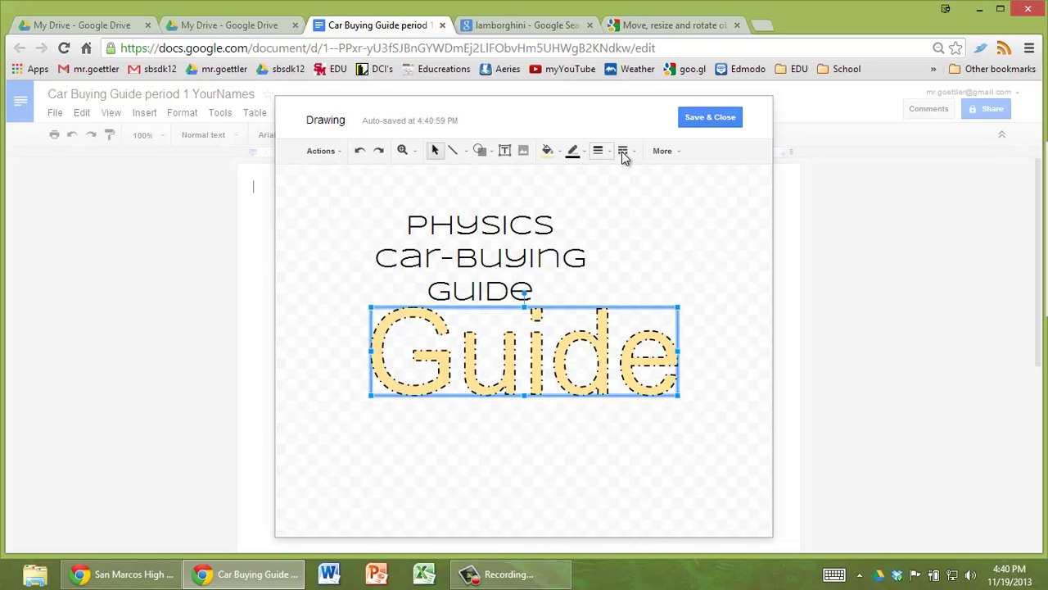
click(674, 156)
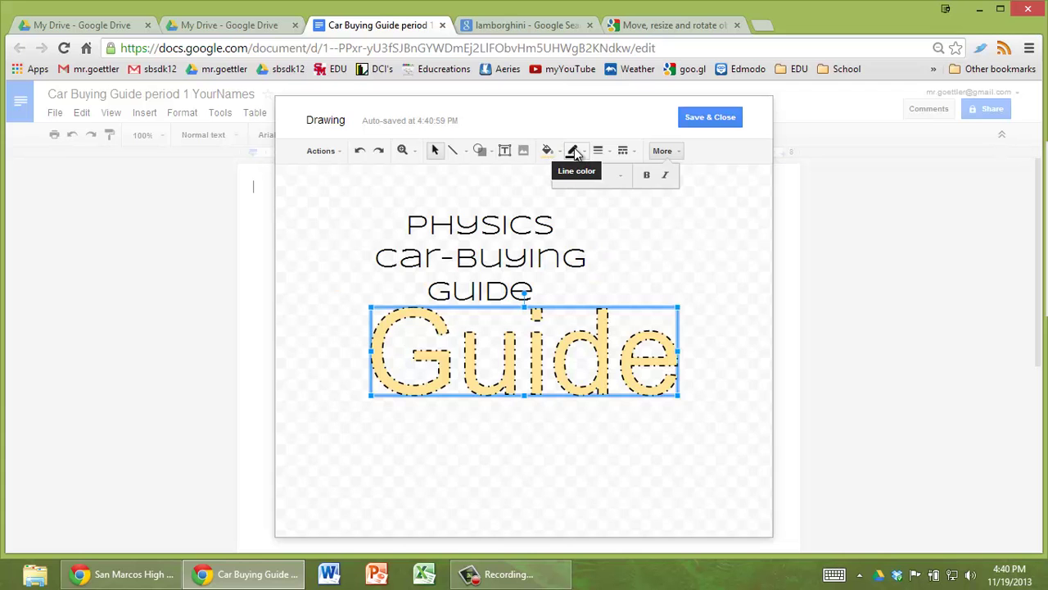
click(440, 257)
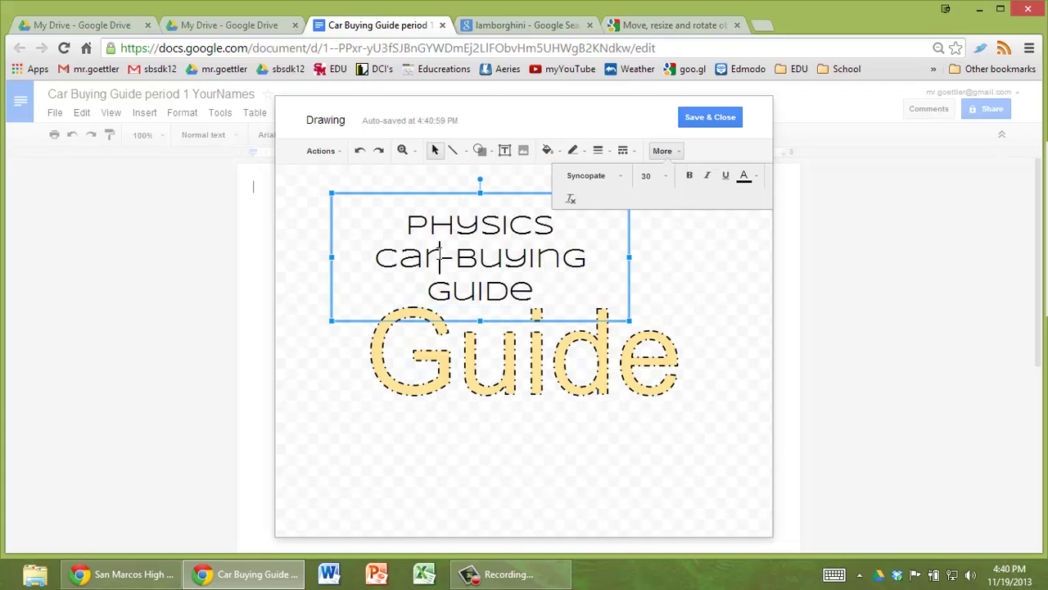
double_click(465, 222)
drag(544, 295, 382, 235)
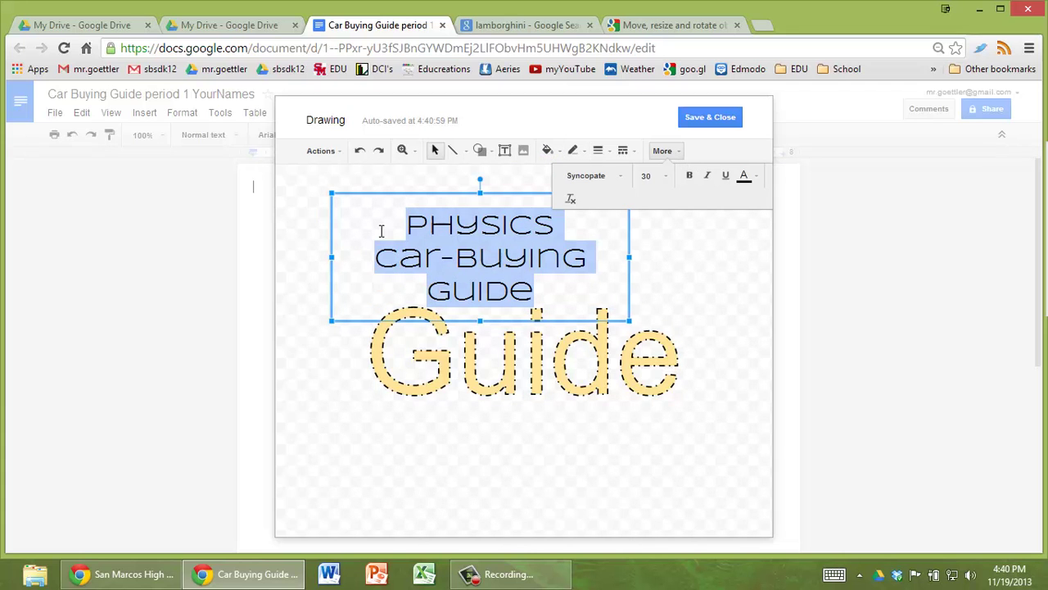
click(550, 151)
click(568, 212)
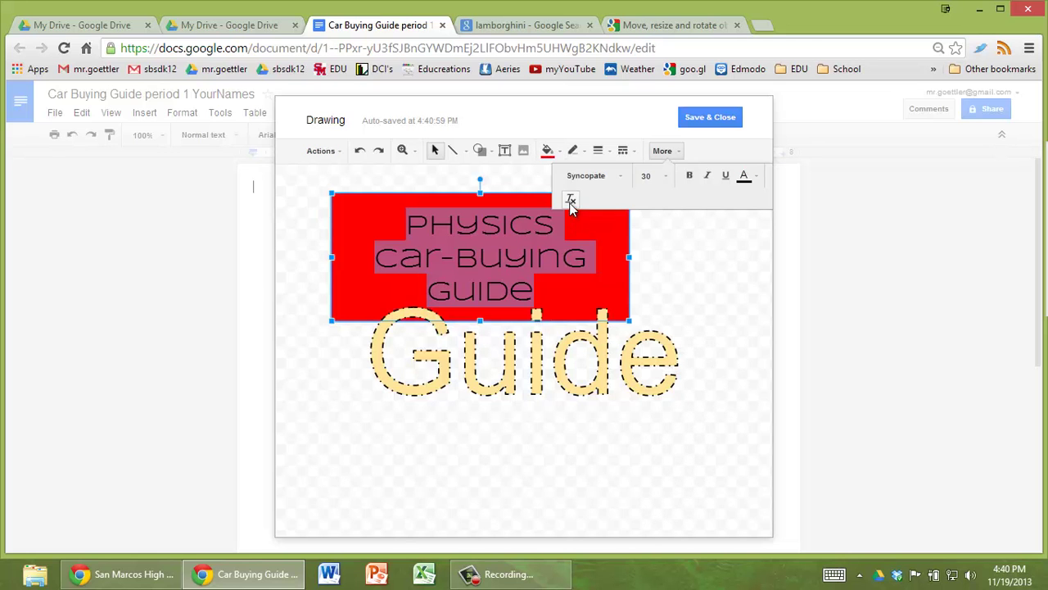
click(583, 154)
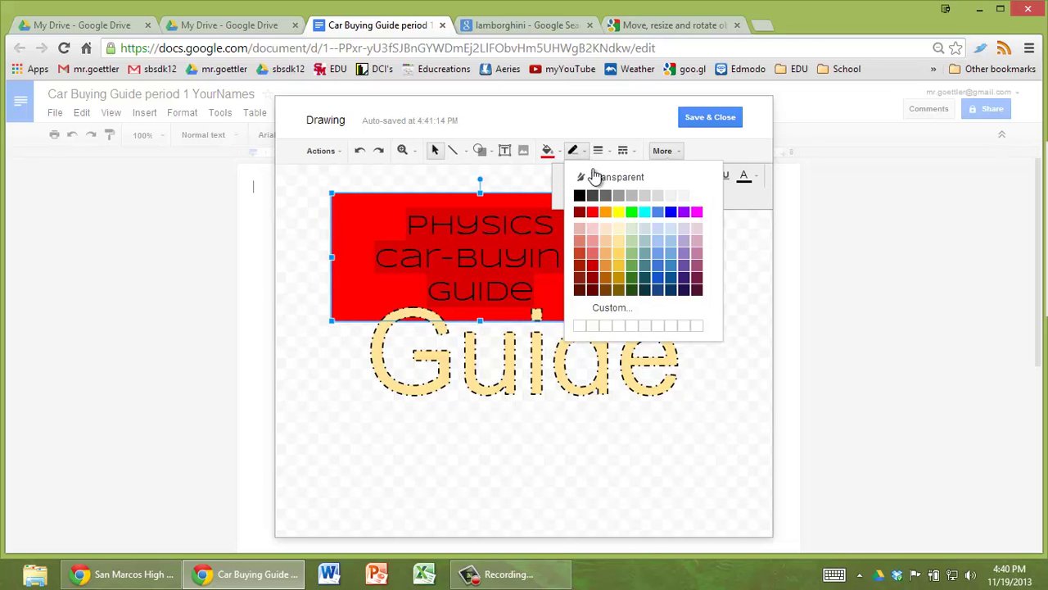
click(673, 213)
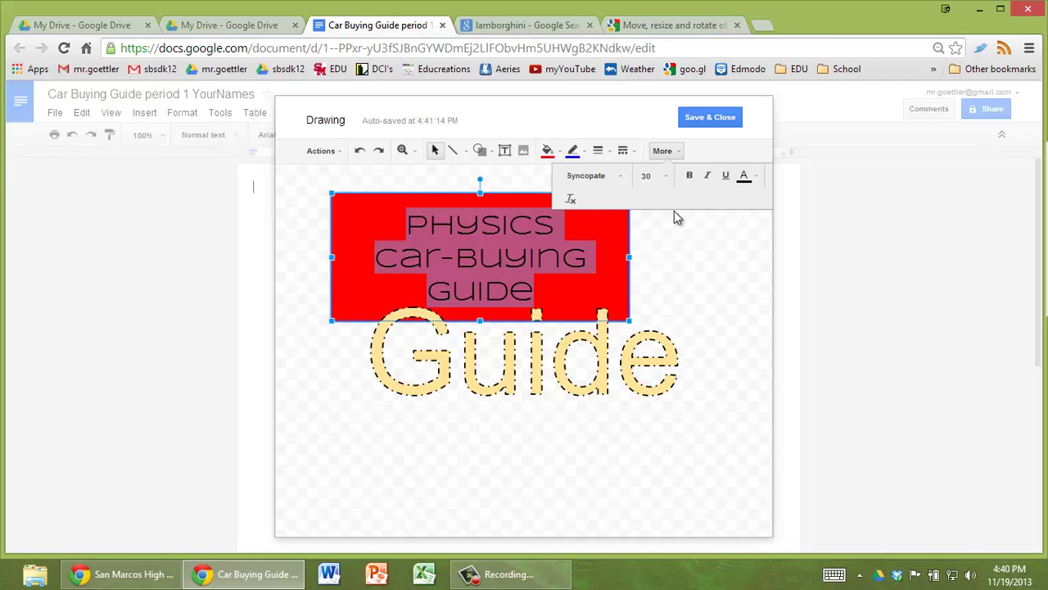
click(599, 152)
click(618, 273)
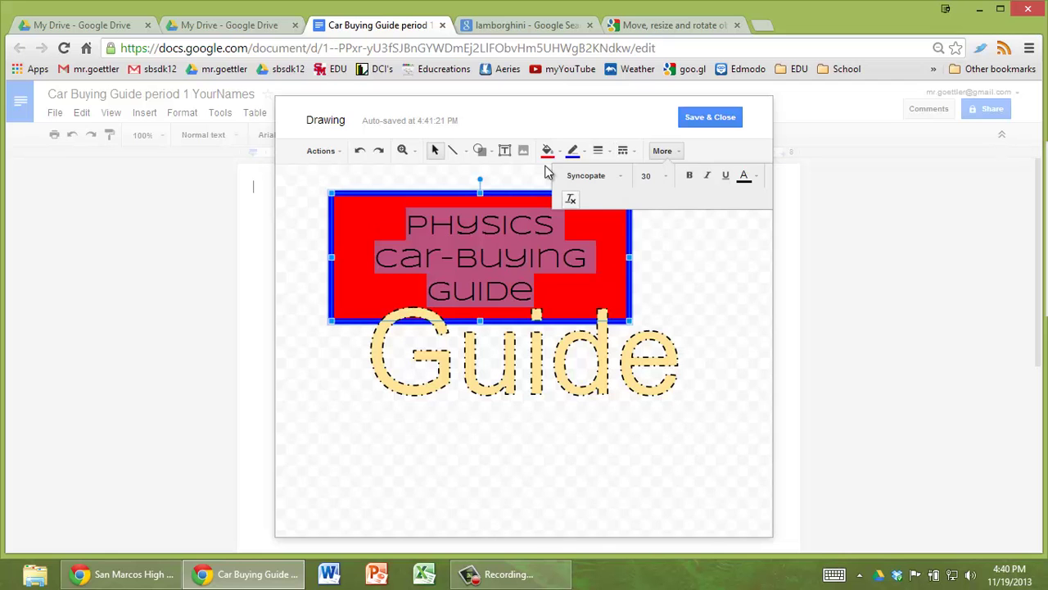
click(576, 152)
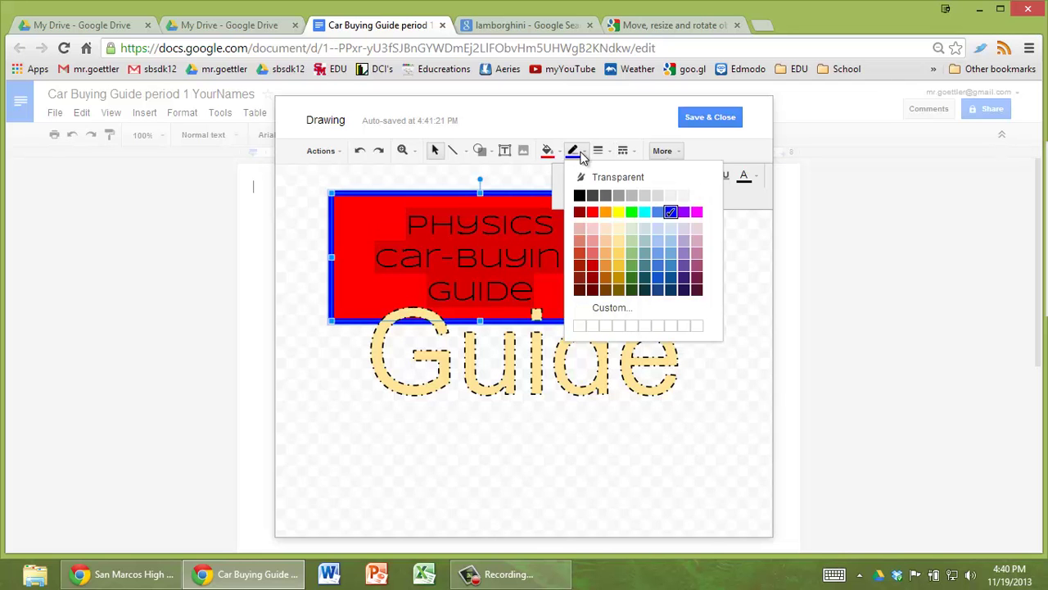
click(585, 176)
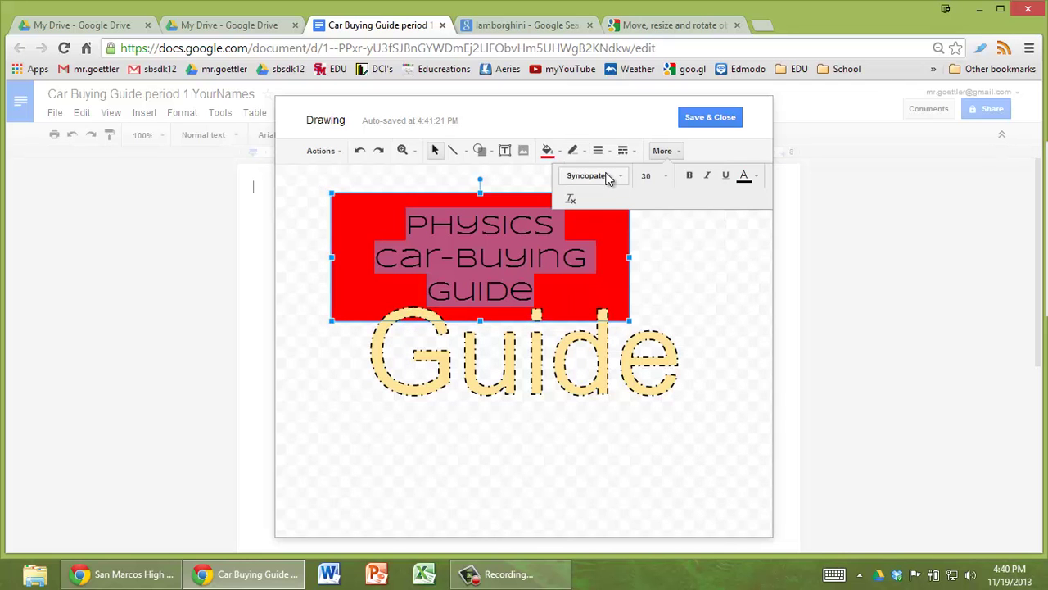
click(571, 219)
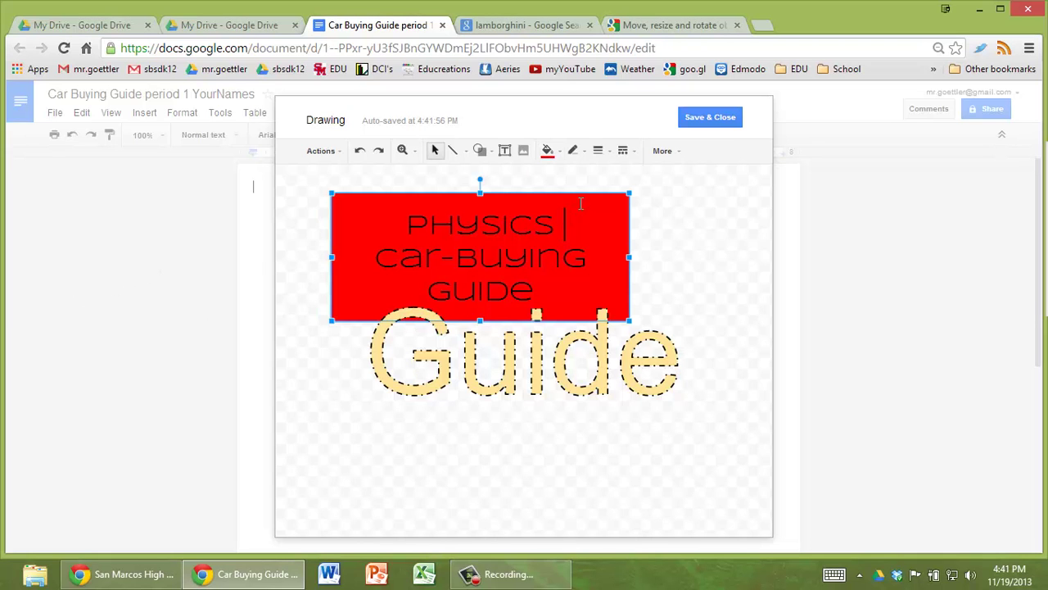
click(560, 153)
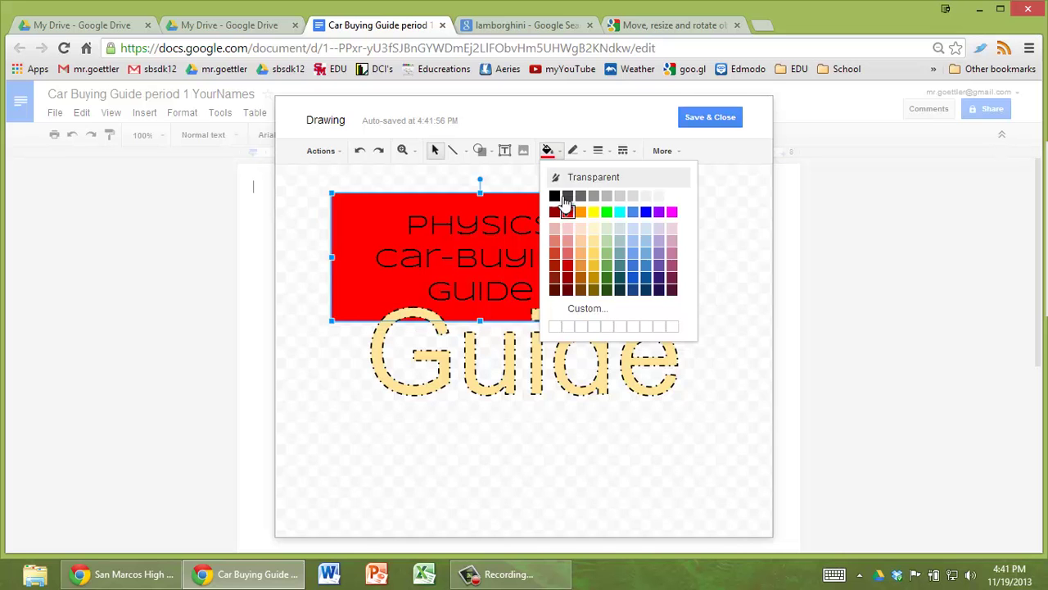
click(558, 179)
Set the title box fill to transparent and rotate it clockwise
click(643, 252)
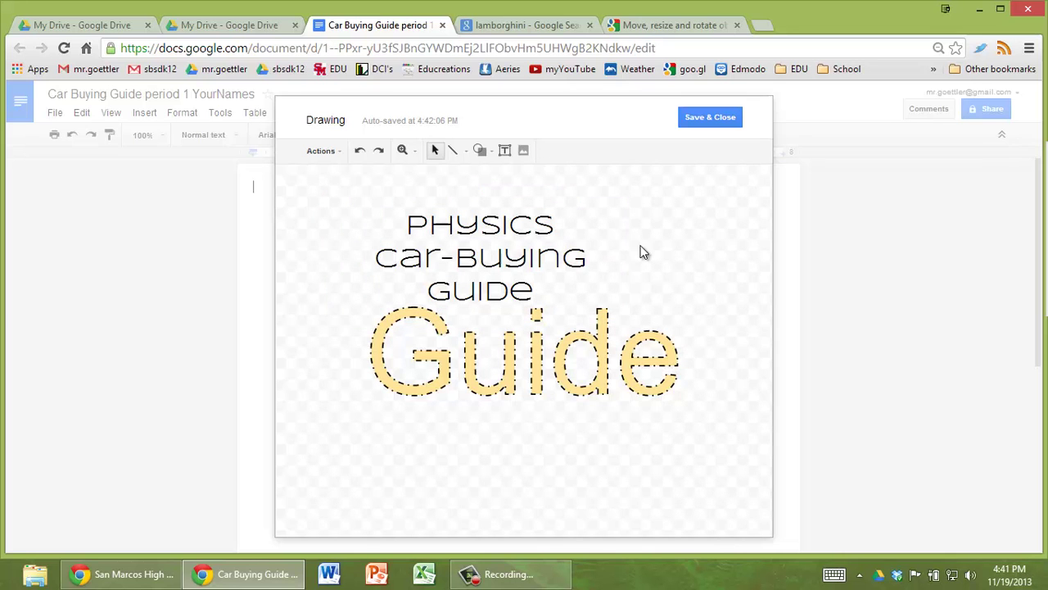
click(562, 257)
click(549, 151)
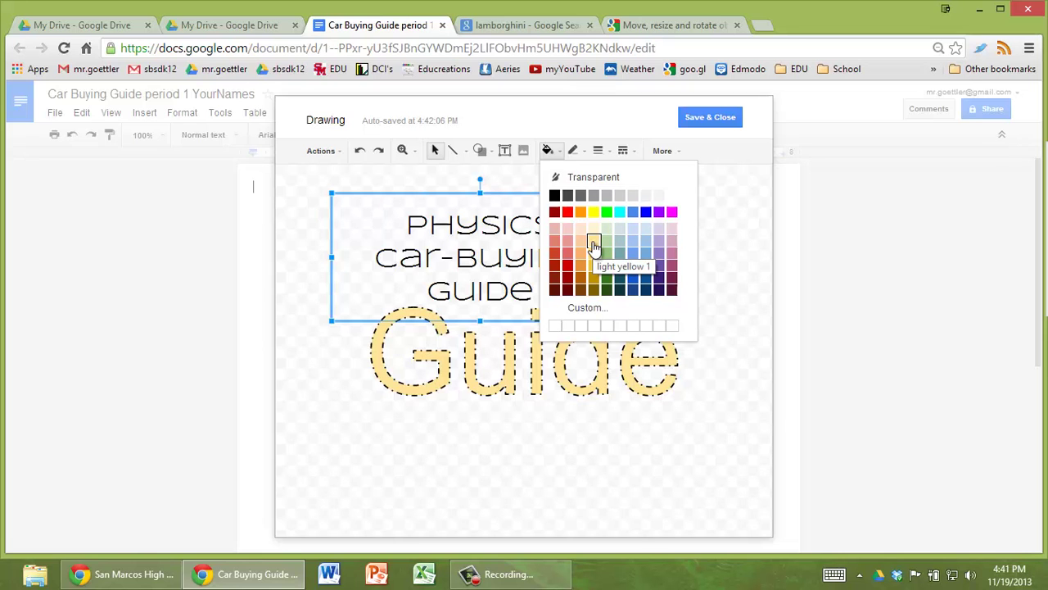
click(556, 179)
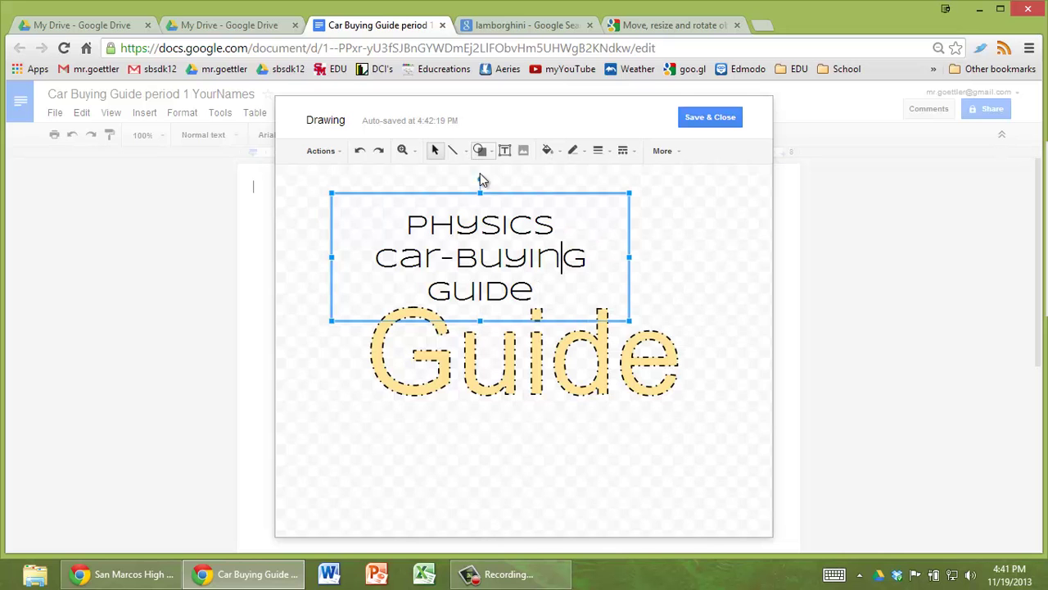
drag(483, 178, 502, 181)
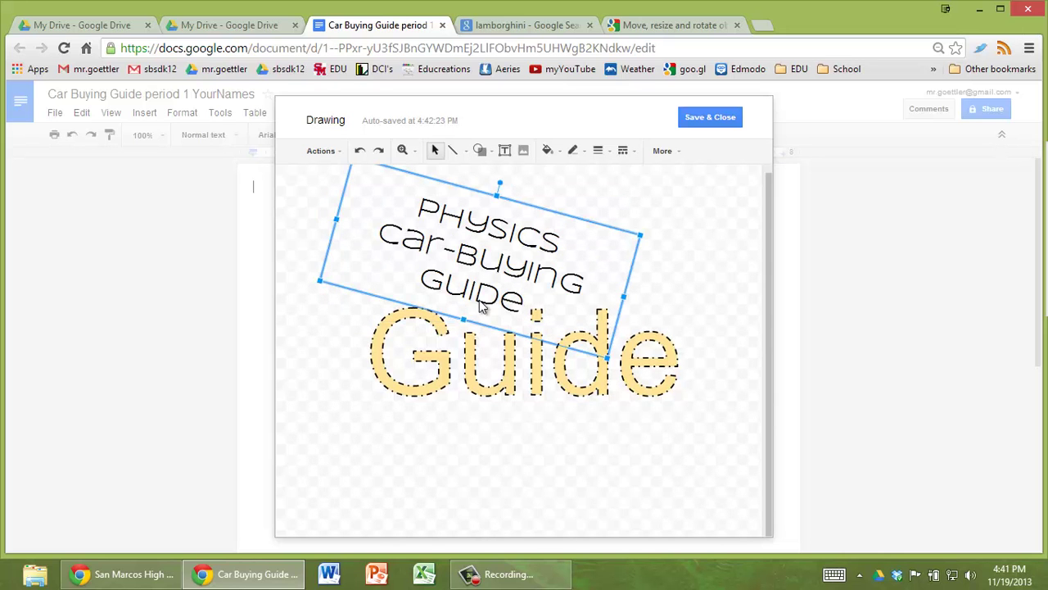
click(466, 363)
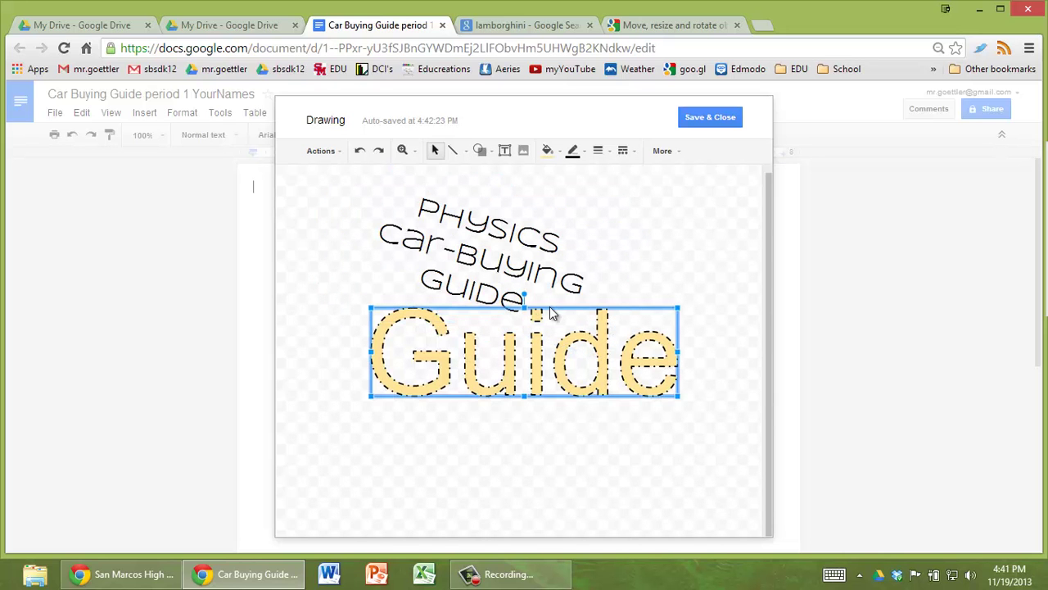
Delete the Guide word art, leaving only the tilted title box
click(543, 311)
key(ctrl+a)
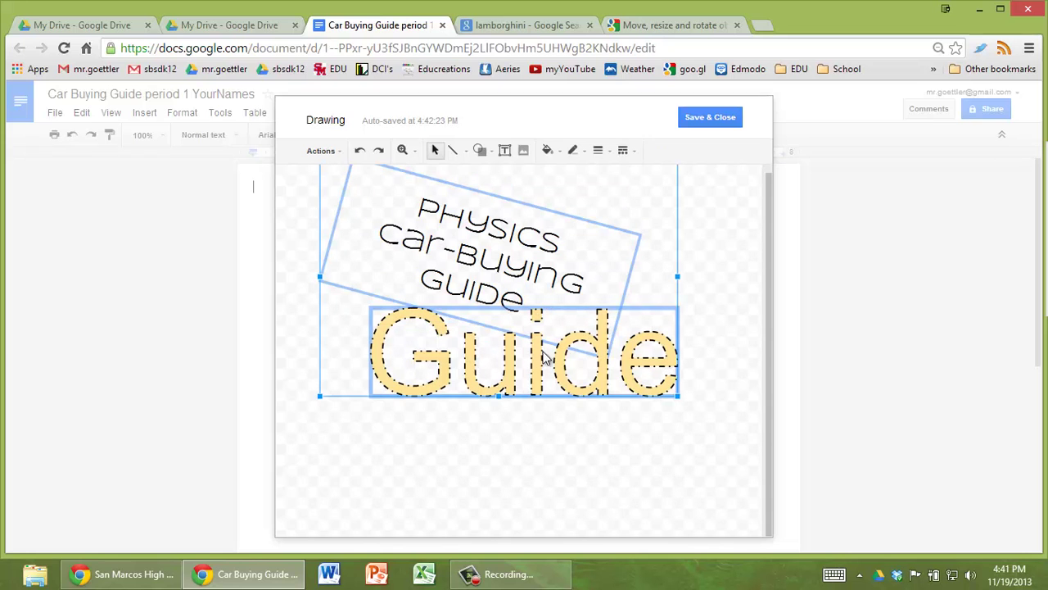
click(705, 319)
click(616, 334)
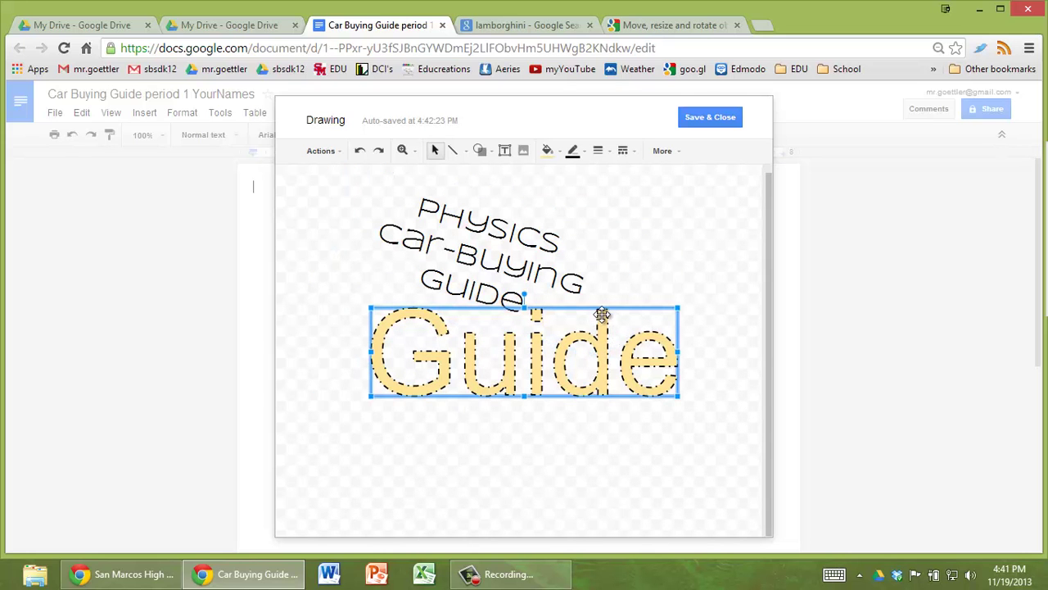
key(Delete)
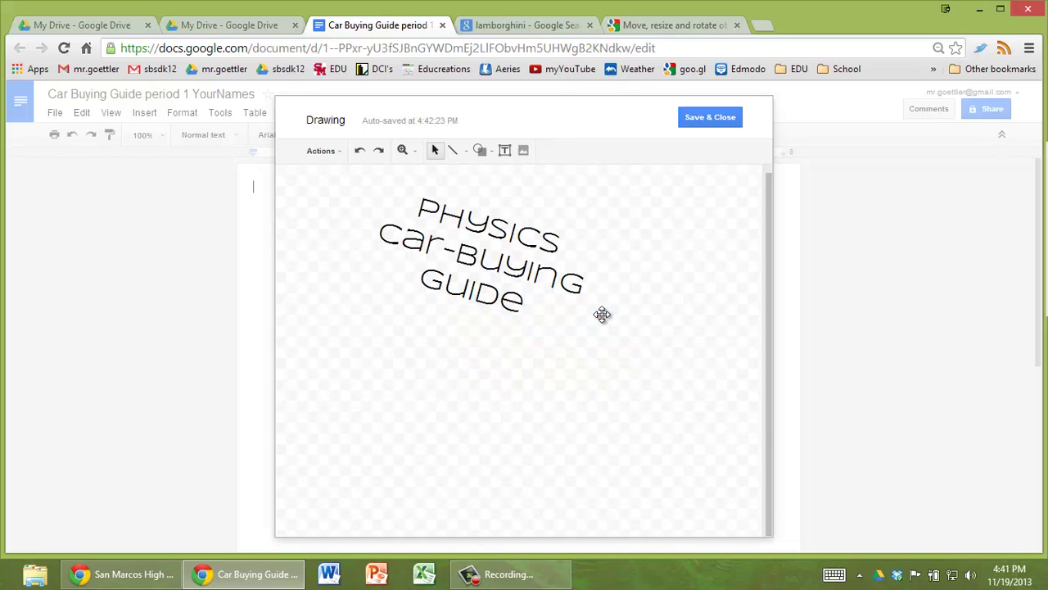
click(502, 268)
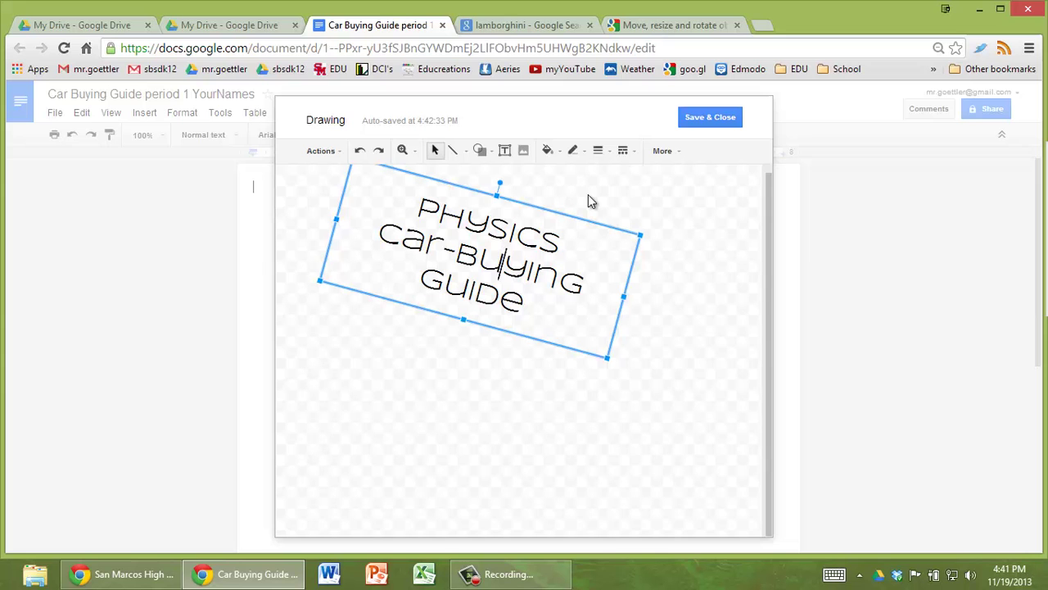
Save the drawing into the document and add a text line 'dfgdf' above it
click(713, 119)
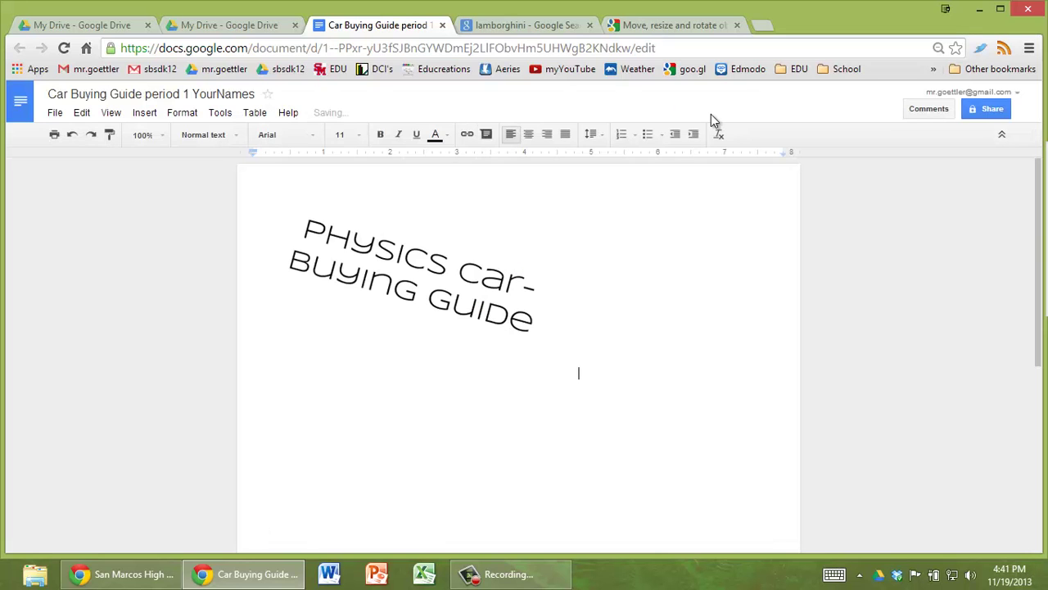
click(405, 260)
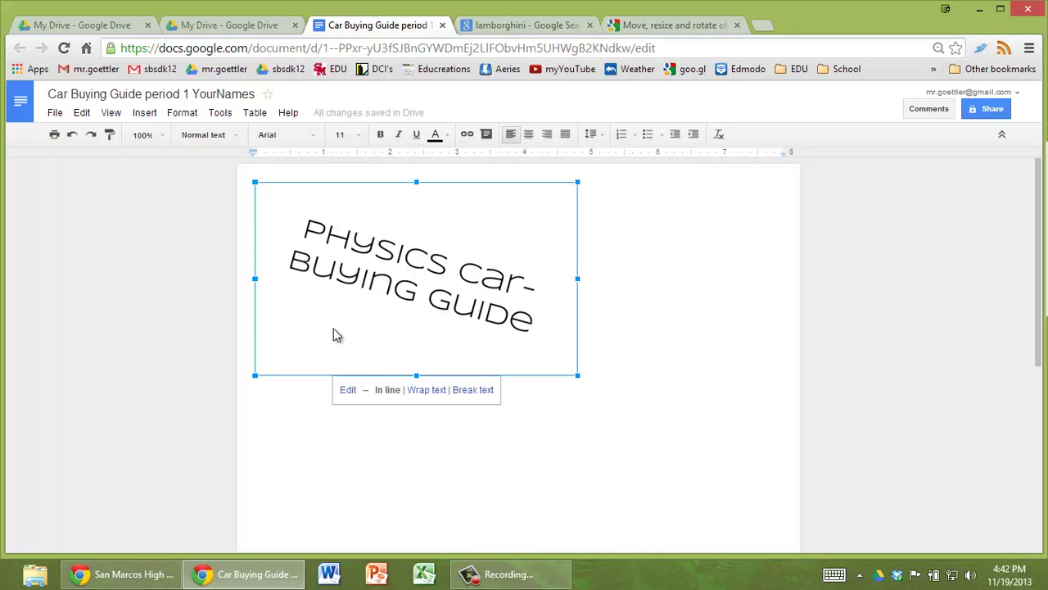
click(253, 178)
key(Return)
key(Return)
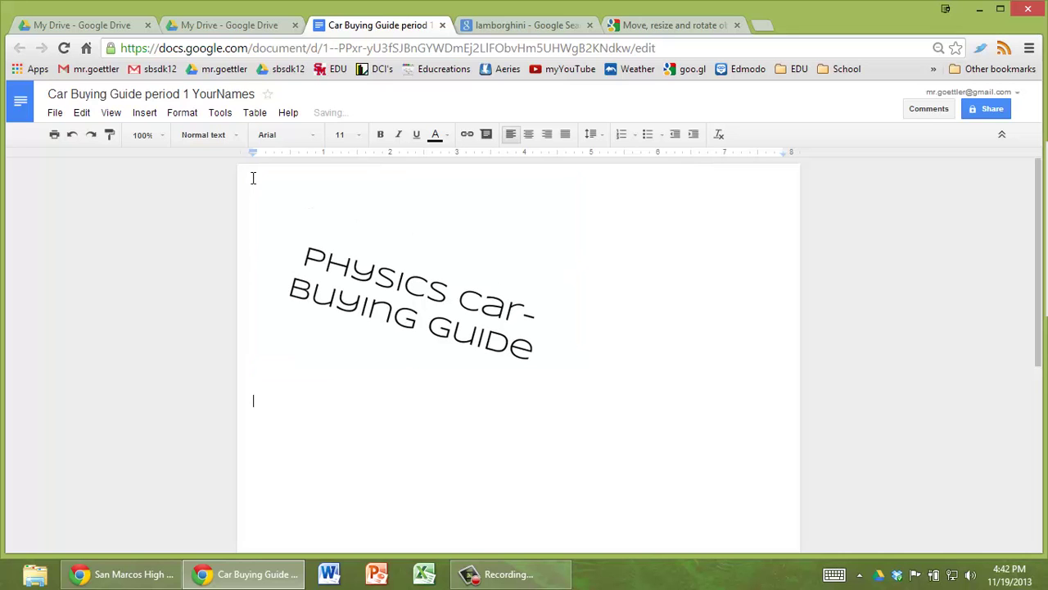
click(253, 178)
text(dfgdf)
click(294, 373)
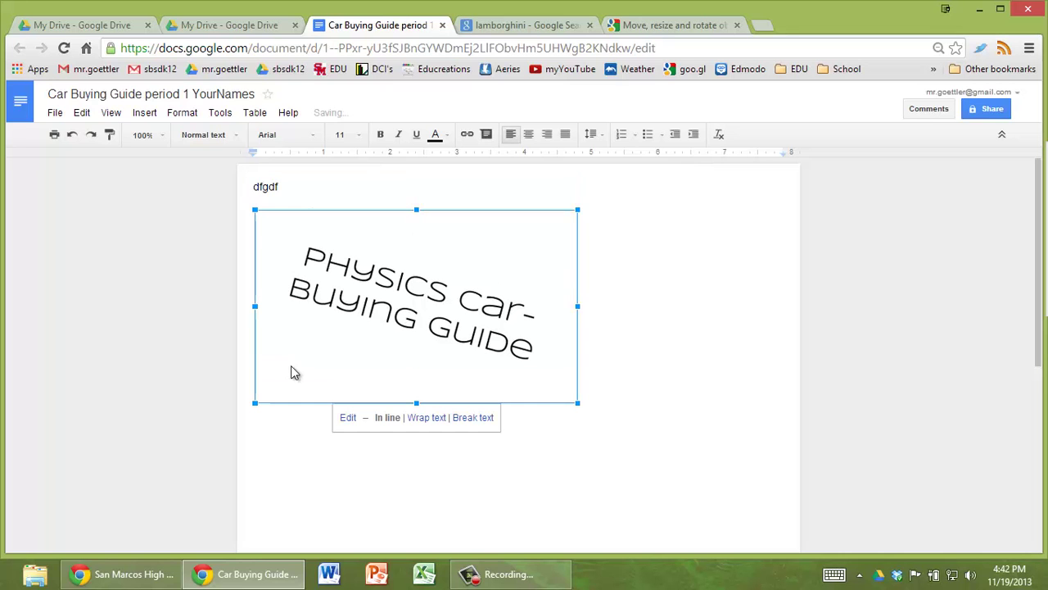
Set the drawing to Break text, center it on the page, and delete the stray line below
click(556, 409)
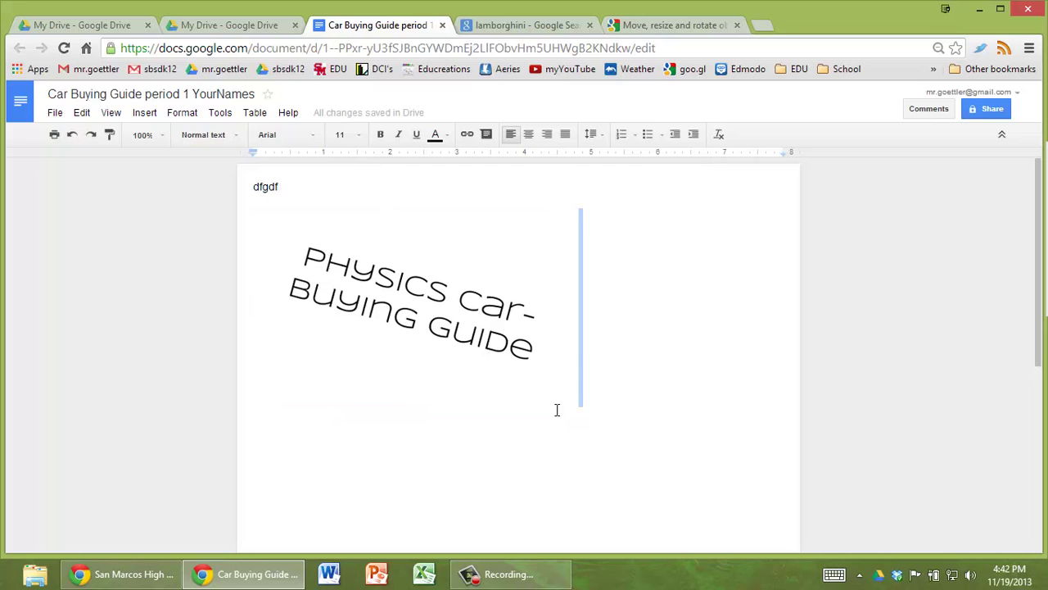
click(429, 338)
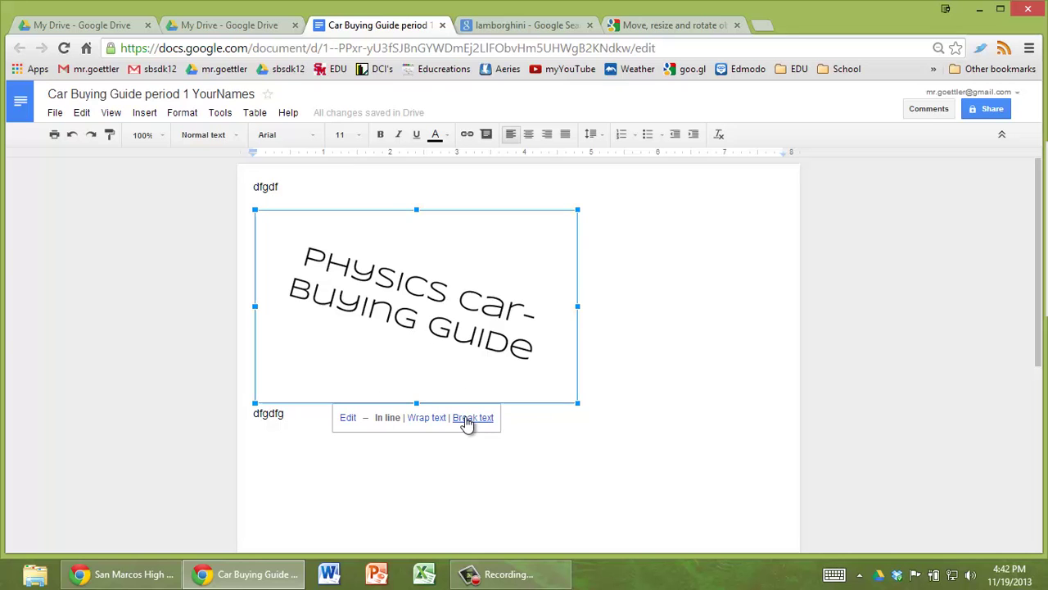
click(447, 419)
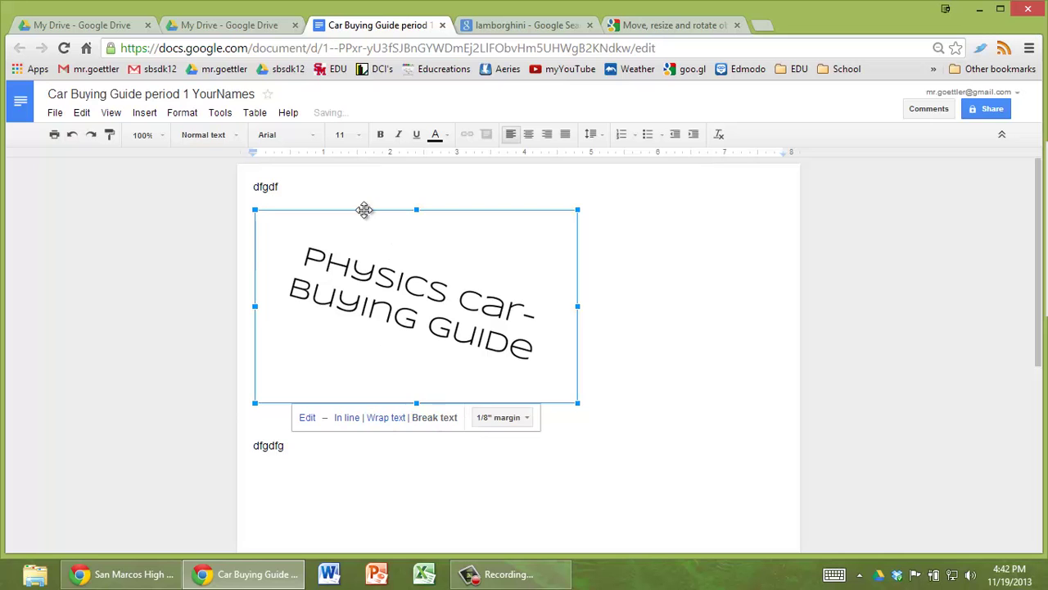
mouse_move(363, 209)
mouse_down()
mouse_move(425, 222)
mouse_move(391, 244)
mouse_move(519, 230)
mouse_up()
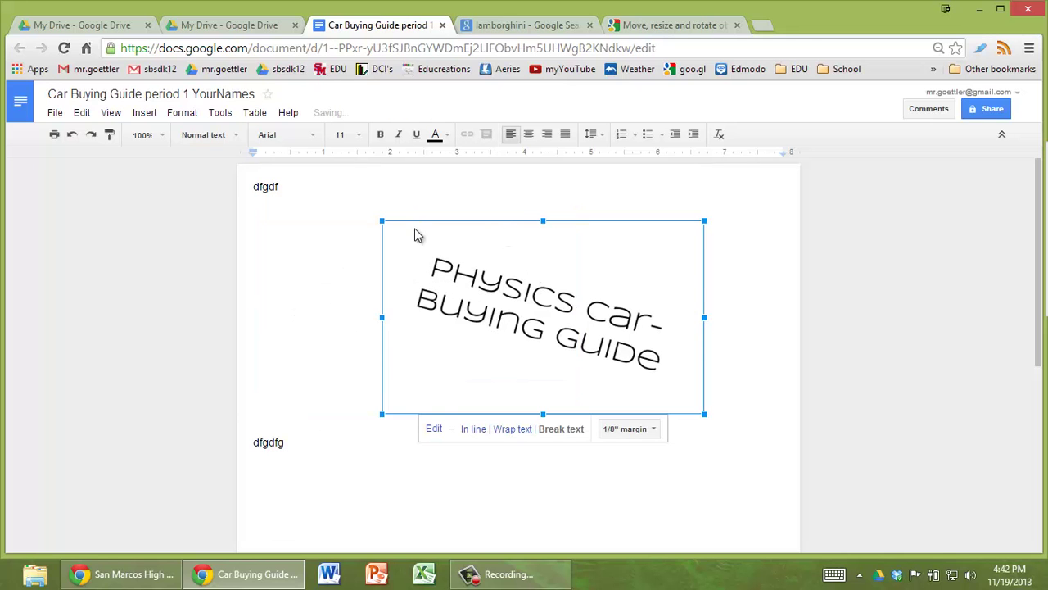
drag(286, 442, 244, 430)
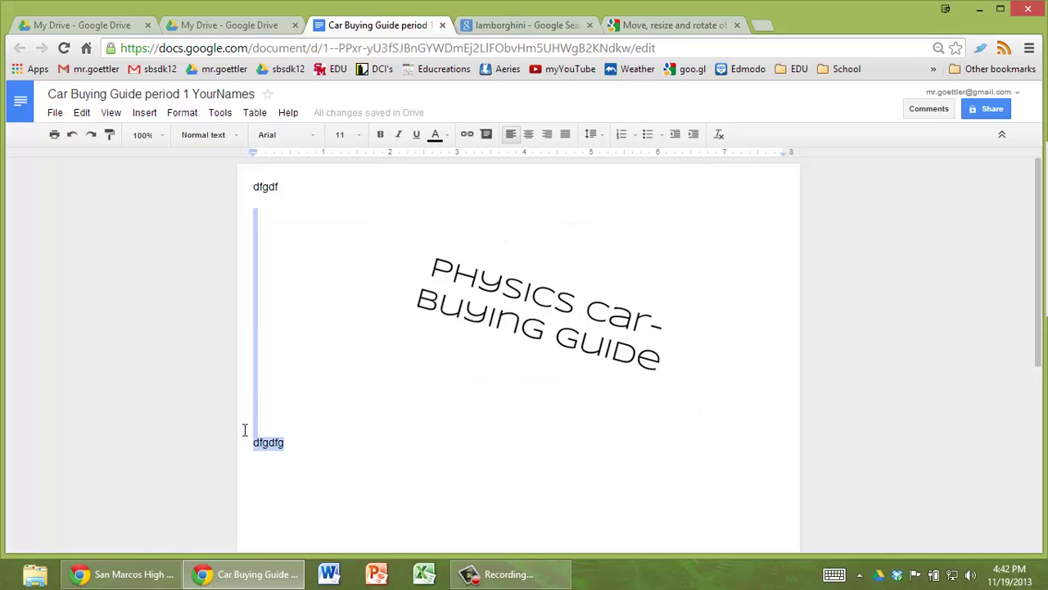
key(BackSpace)
click(485, 297)
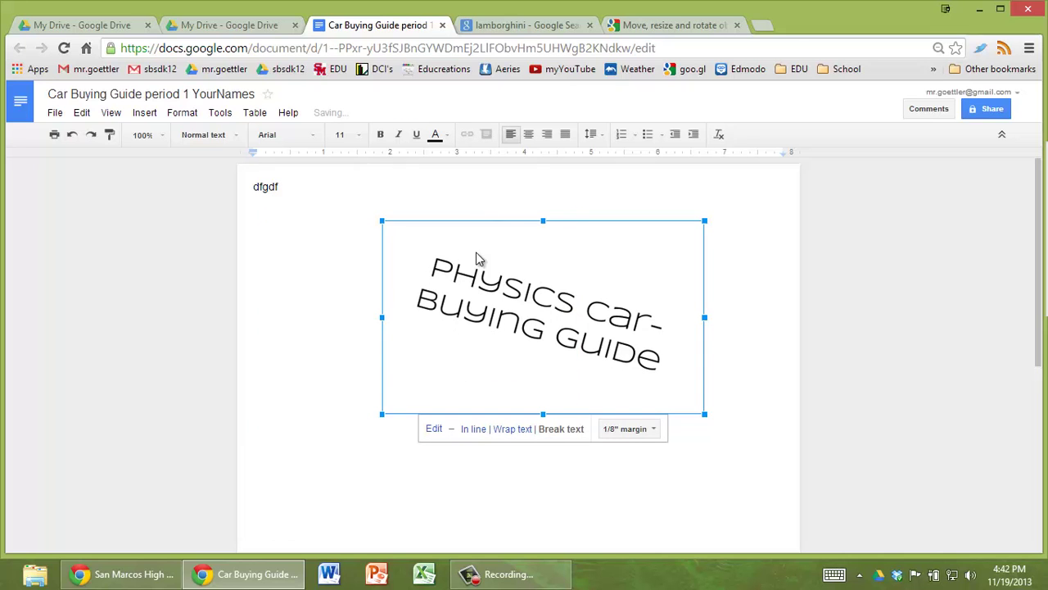
drag(475, 230, 444, 222)
Make the title WordArt box narrower and taller so it wraps to three lines, then save
double_click(431, 282)
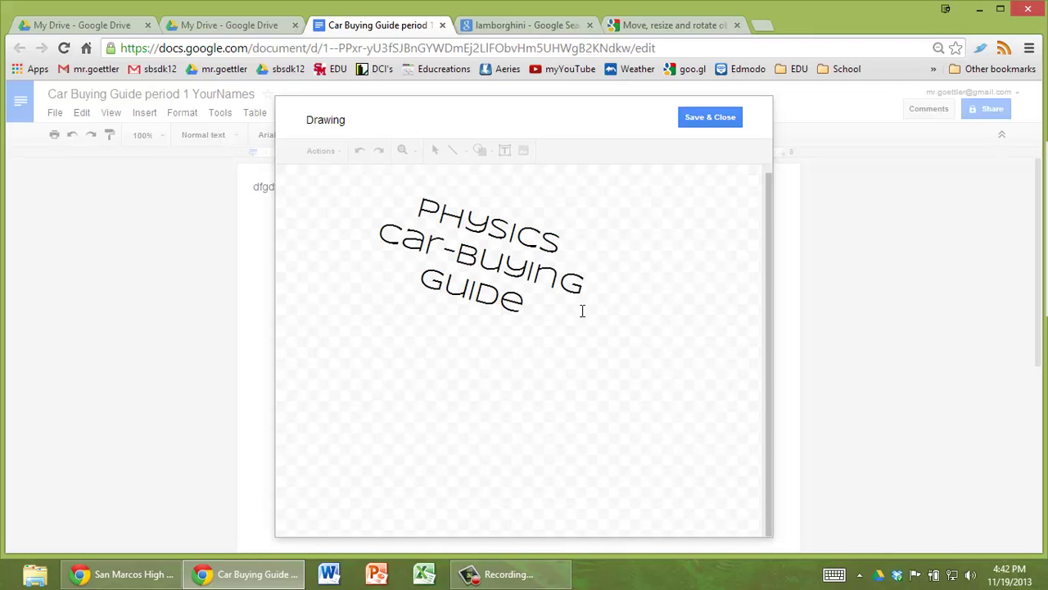
click(607, 361)
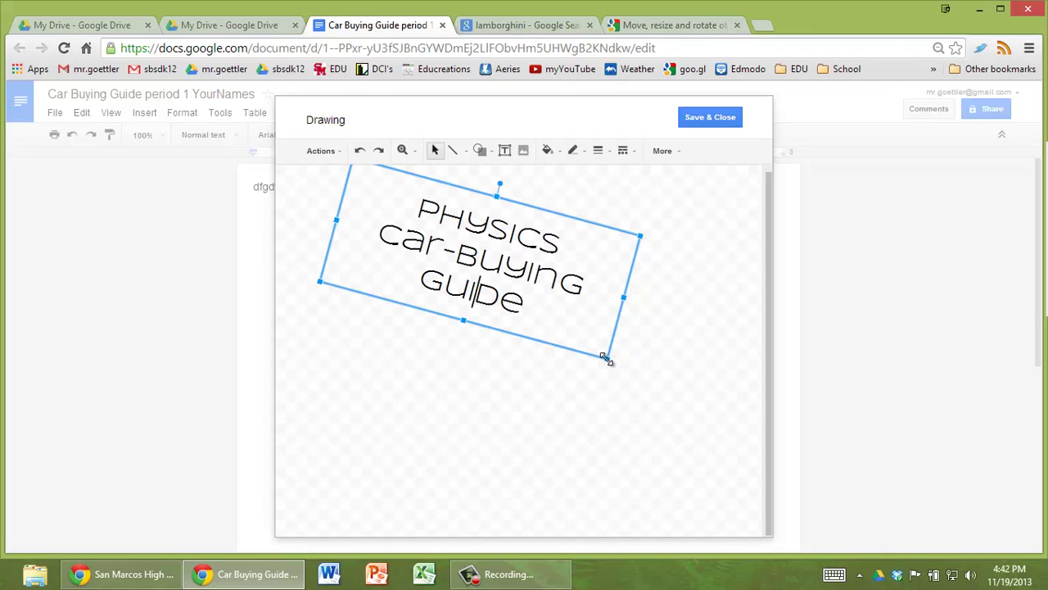
drag(607, 361, 549, 316)
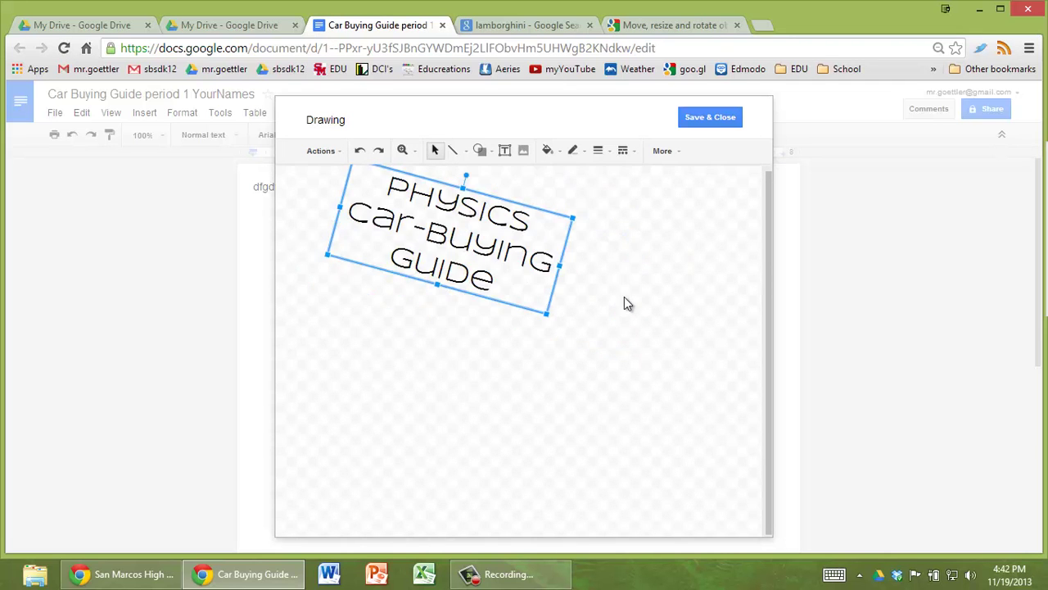
drag(436, 285, 425, 330)
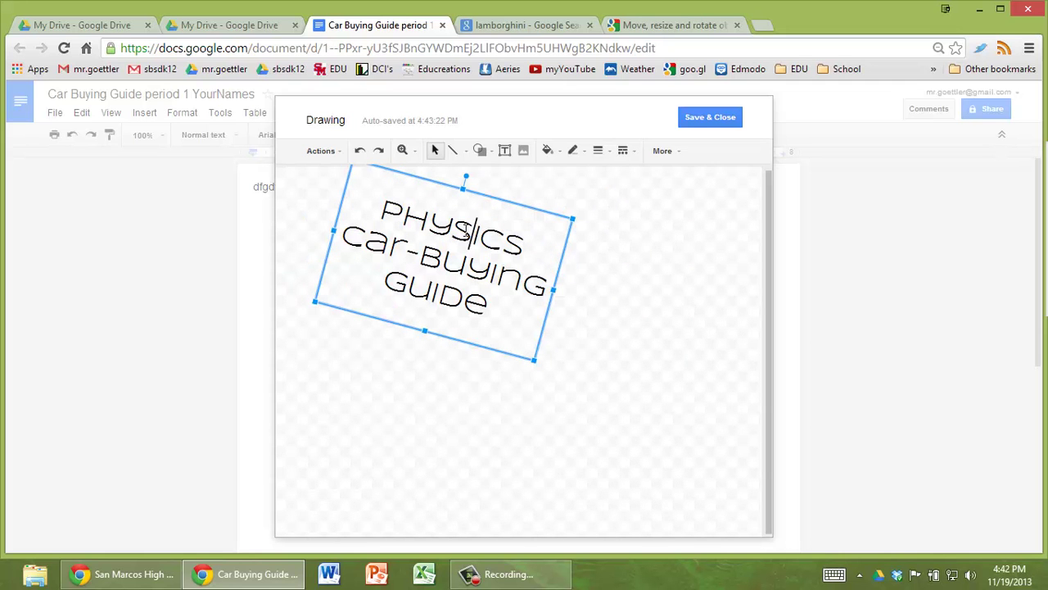
click(694, 116)
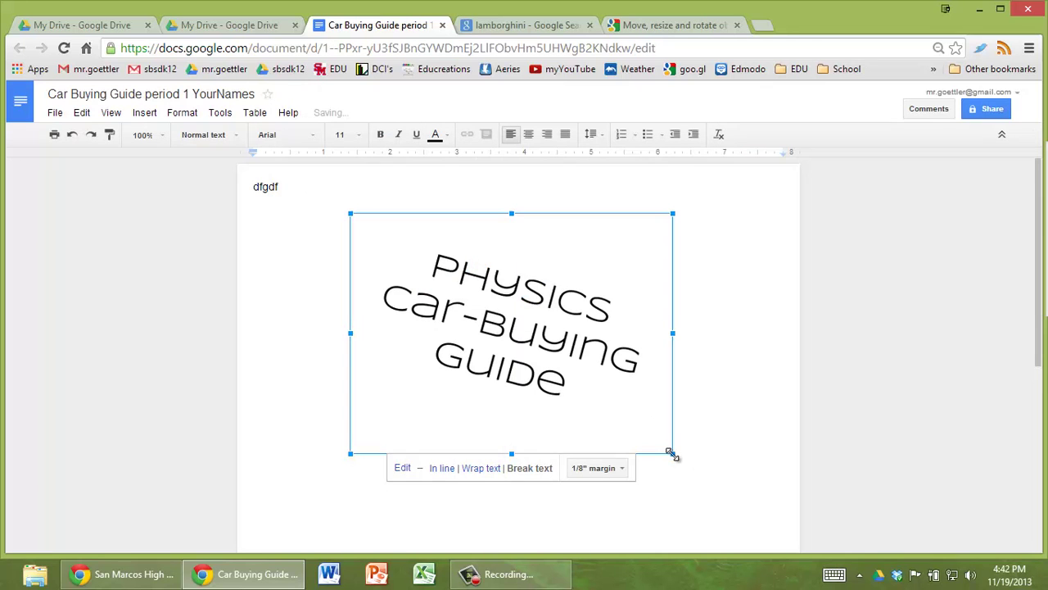
Shrink the title drawing, tilt its title text to about 45°, and save it back into the document
drag(673, 452, 558, 368)
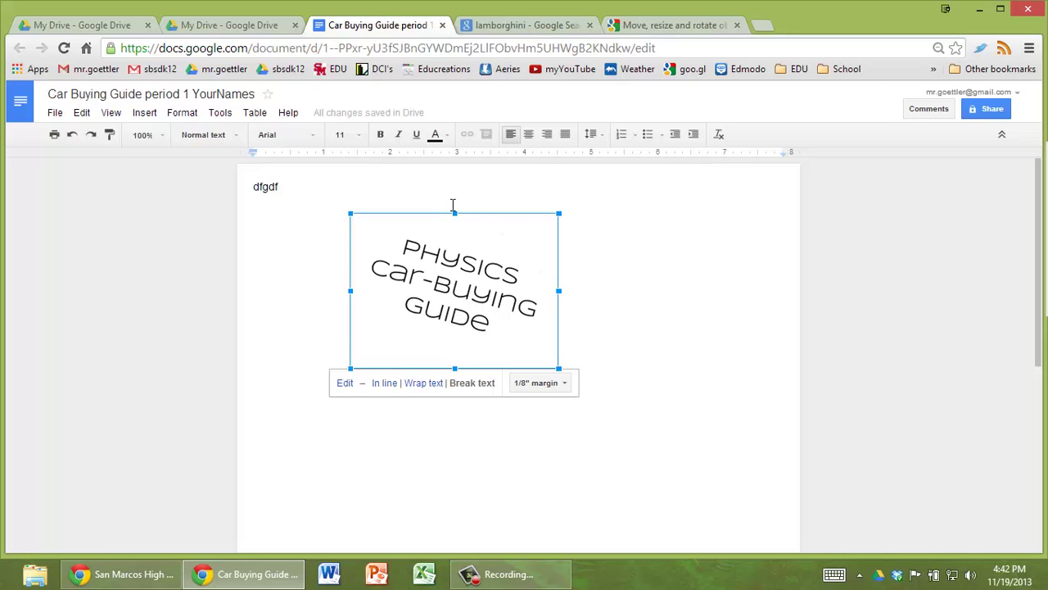
double_click(490, 277)
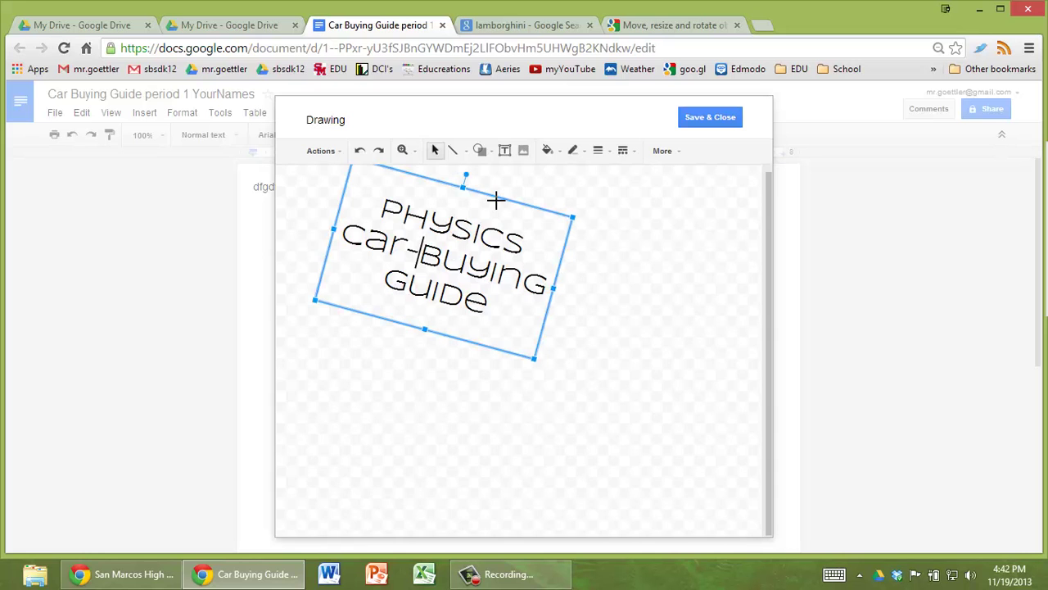
drag(465, 176, 503, 196)
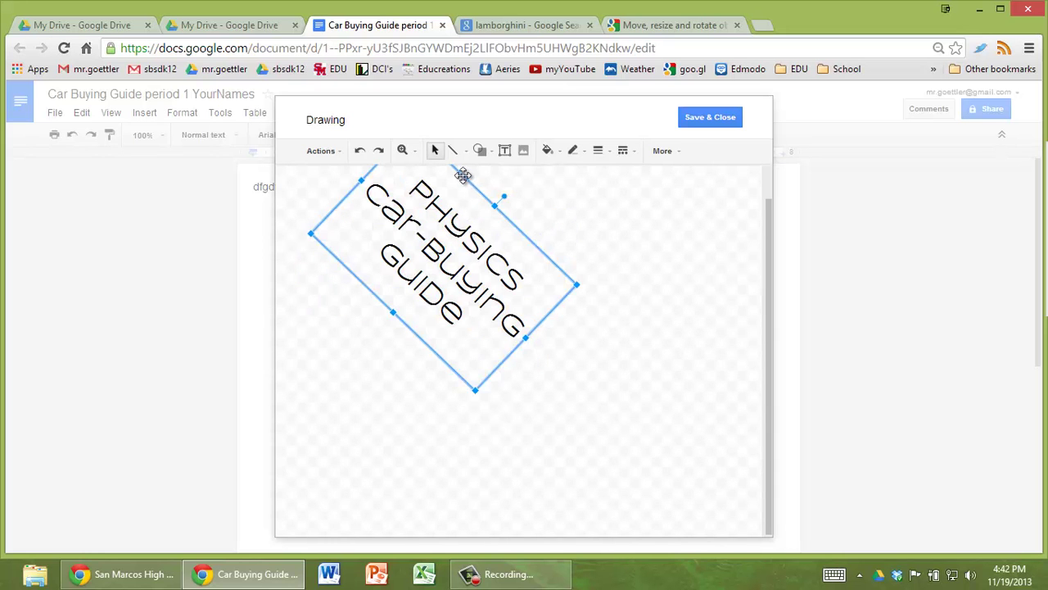
click(685, 120)
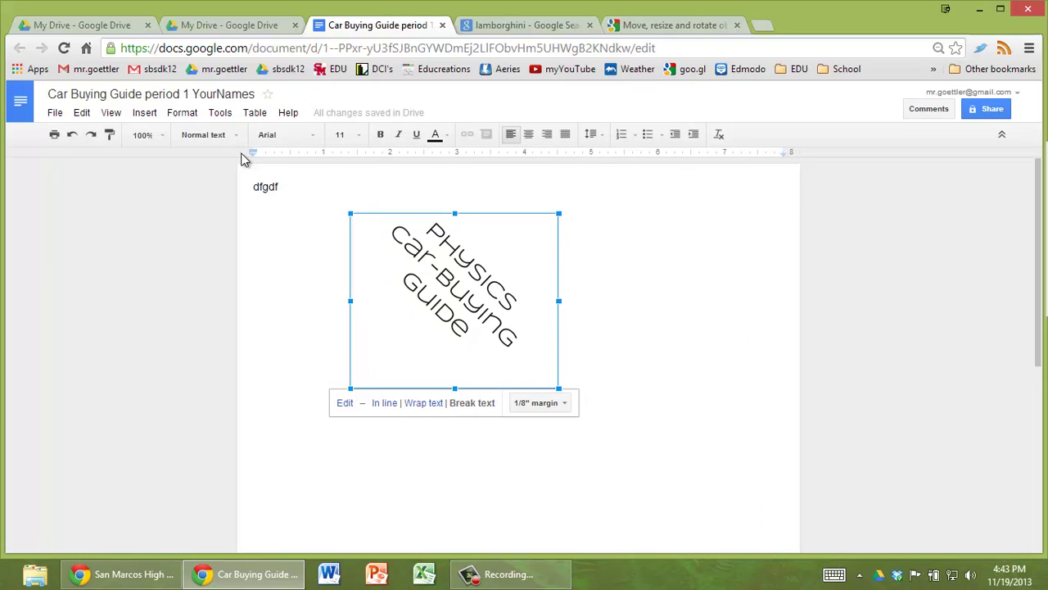
Insert a new blank drawing and bring up its Insert image dialog
click(146, 114)
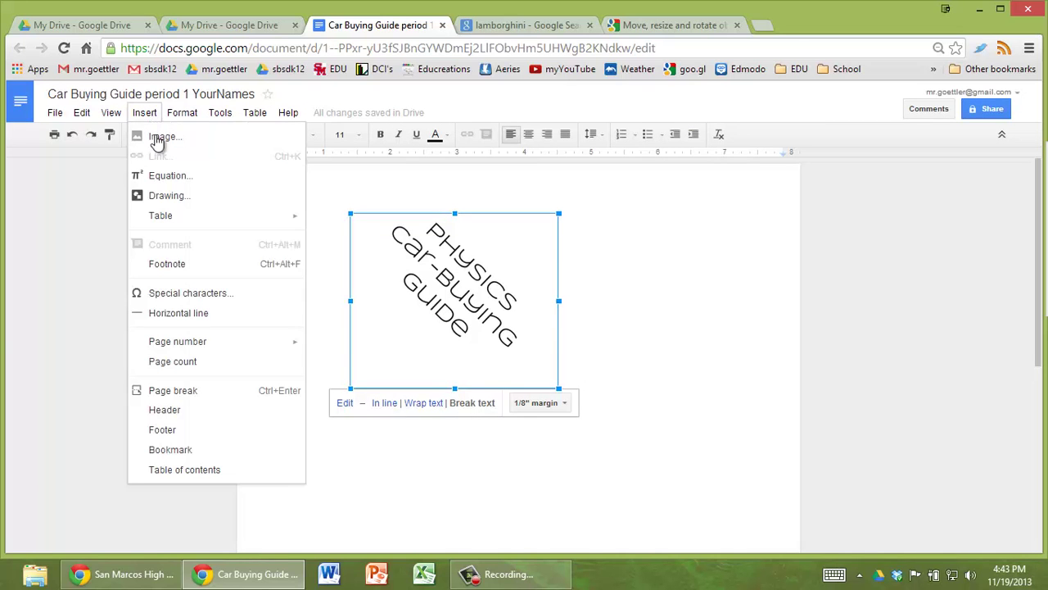
click(168, 198)
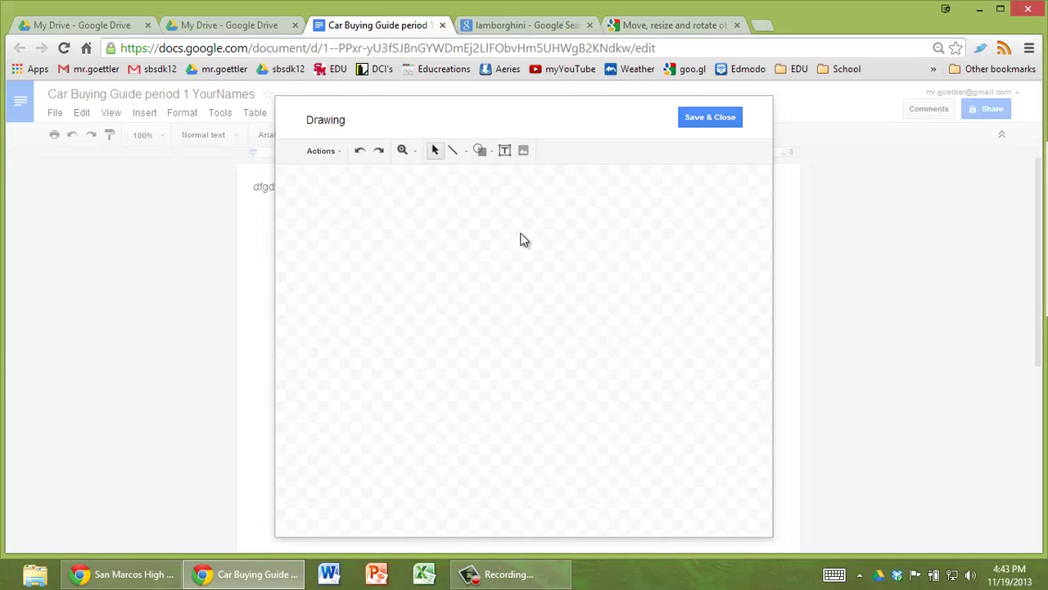
click(525, 152)
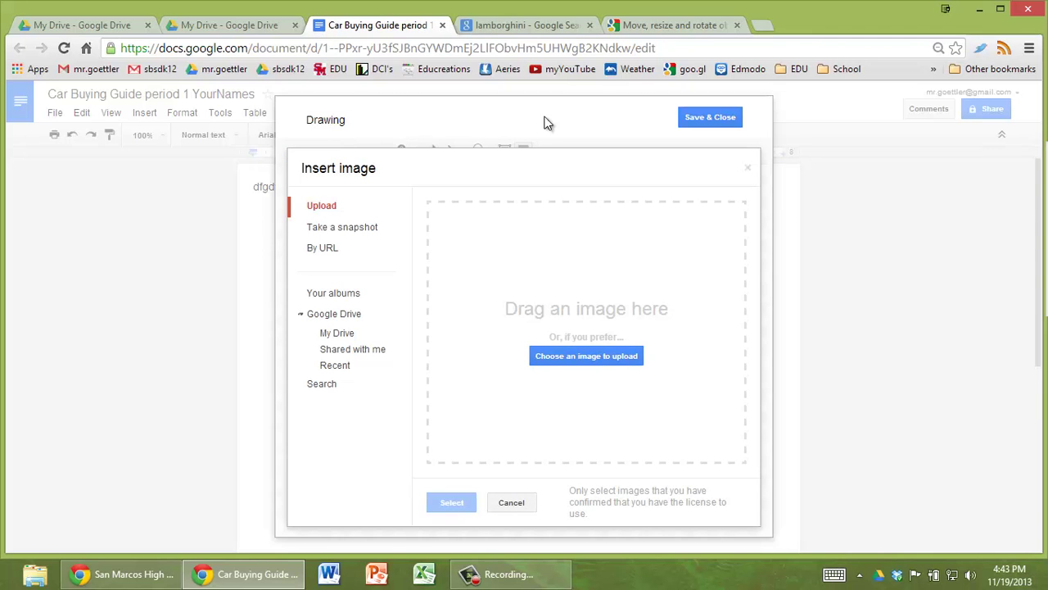
Save the silver Lamborghini Aventador photo from Google Images to the Desktop as a JPEG
click(536, 26)
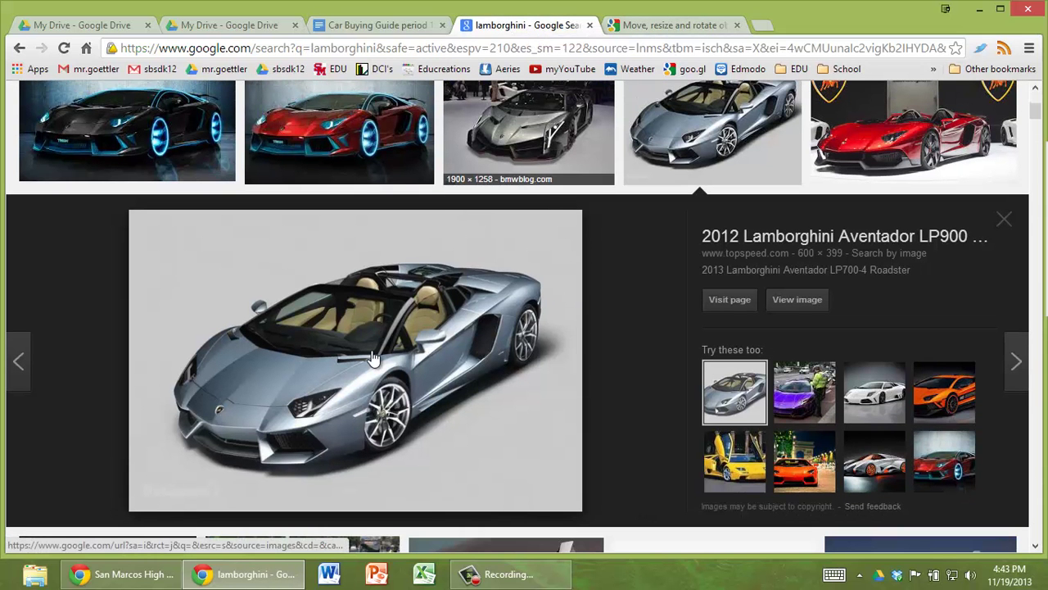
right_click(373, 359)
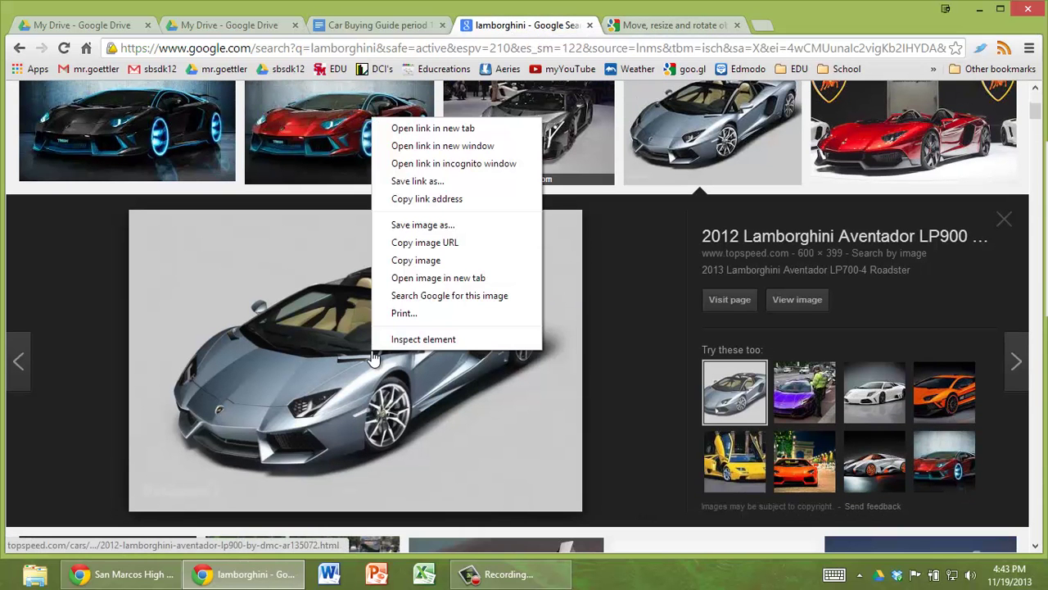
click(449, 231)
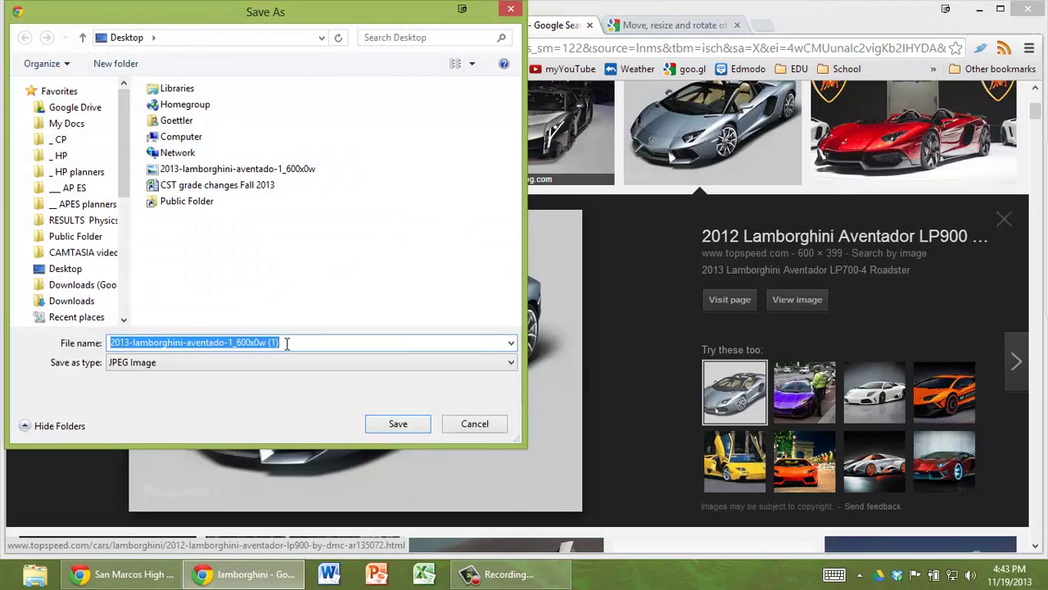
click(398, 423)
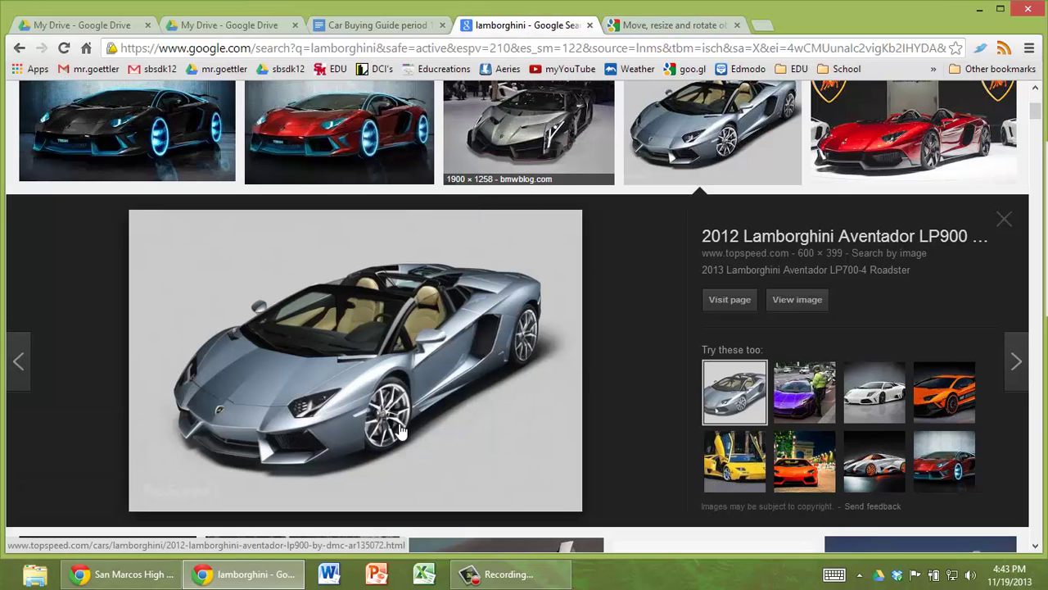
Upload the lamborghini JPEG from the Desktop onto the new drawing's canvas
click(376, 24)
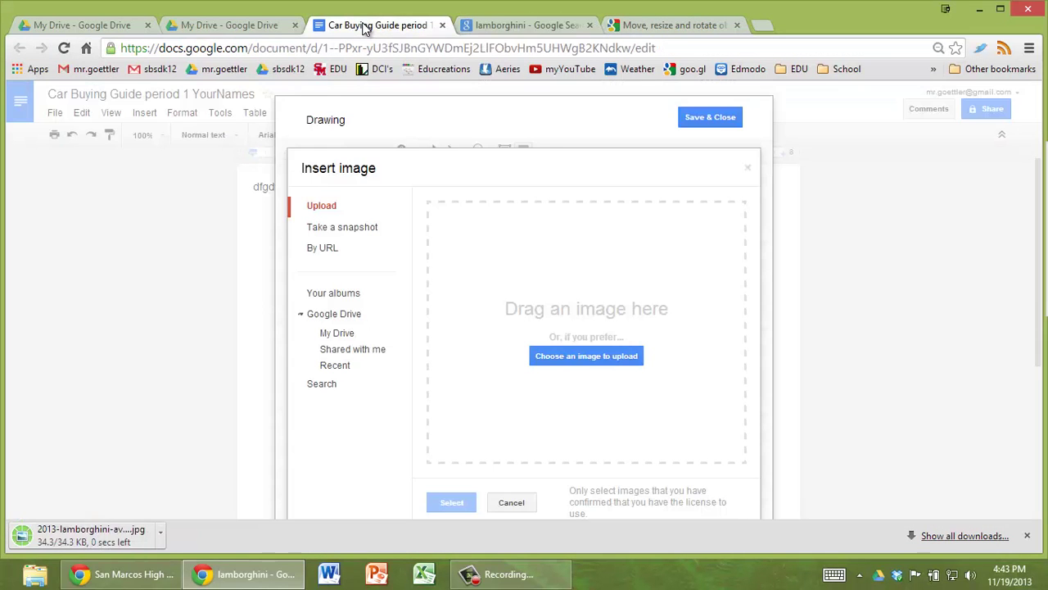
click(594, 358)
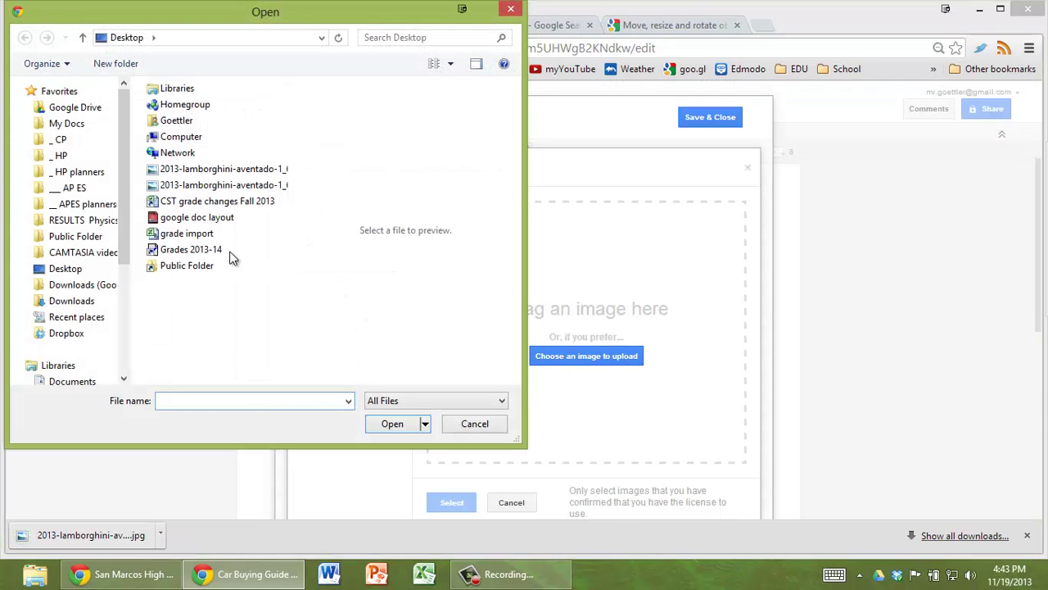
click(221, 169)
click(392, 423)
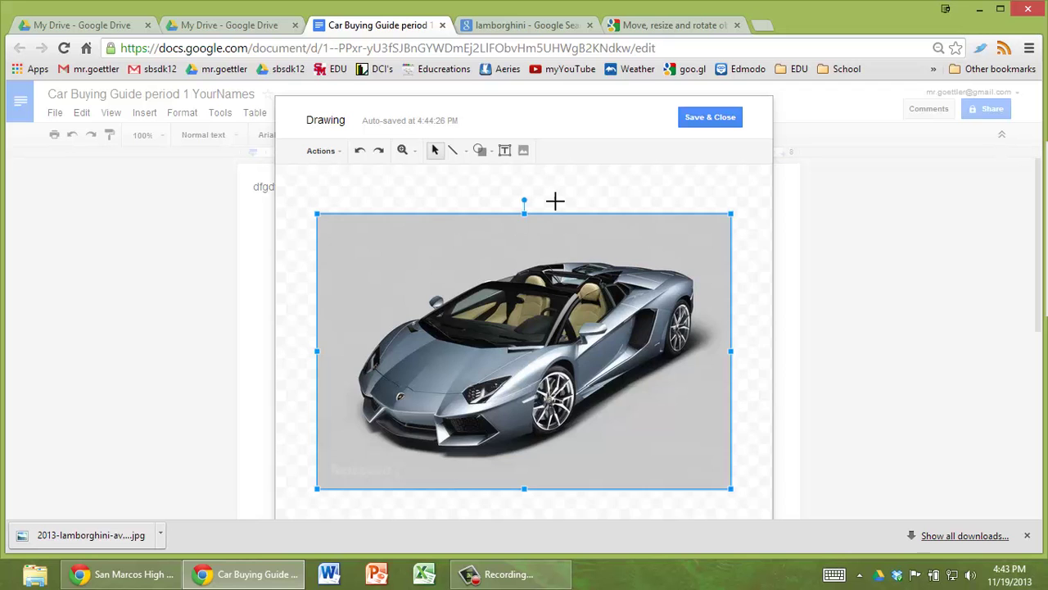
Rotate the Lamborghini photo clockwise, shrink it, and nudge it up and left
drag(524, 201, 568, 211)
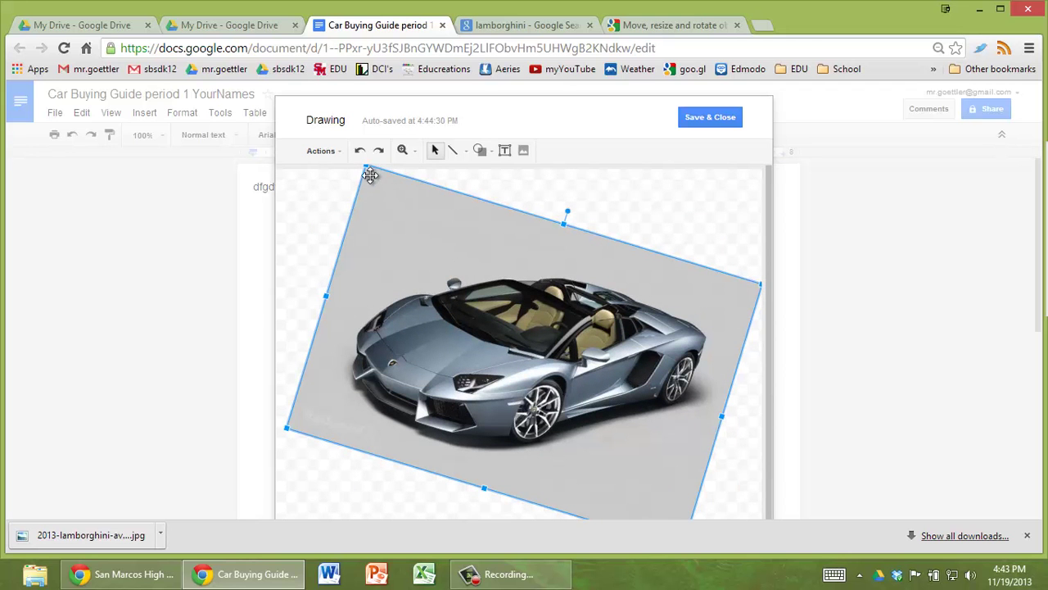
drag(376, 199, 413, 272)
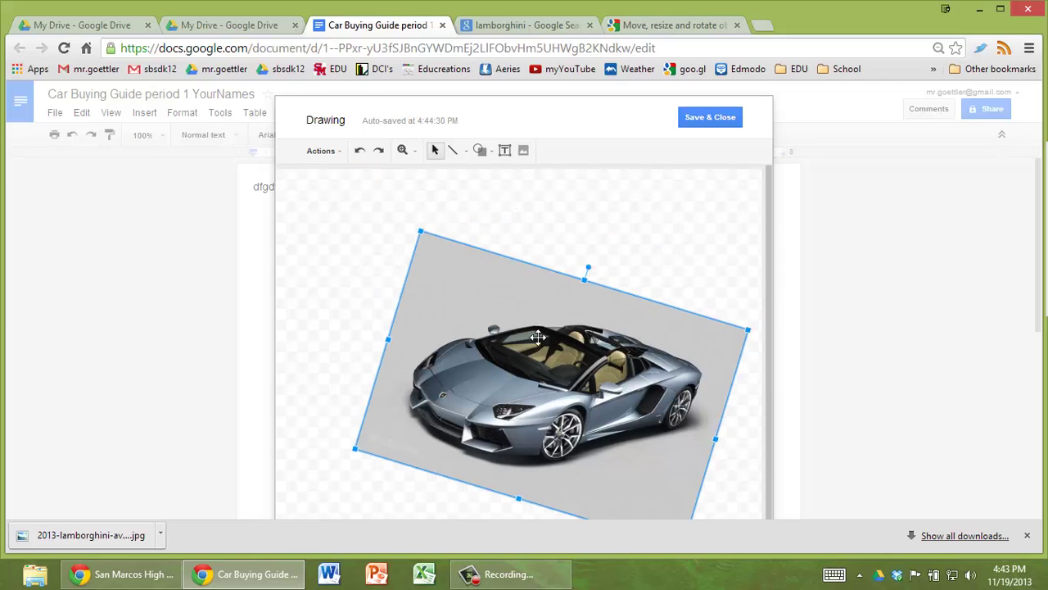
drag(491, 316, 514, 278)
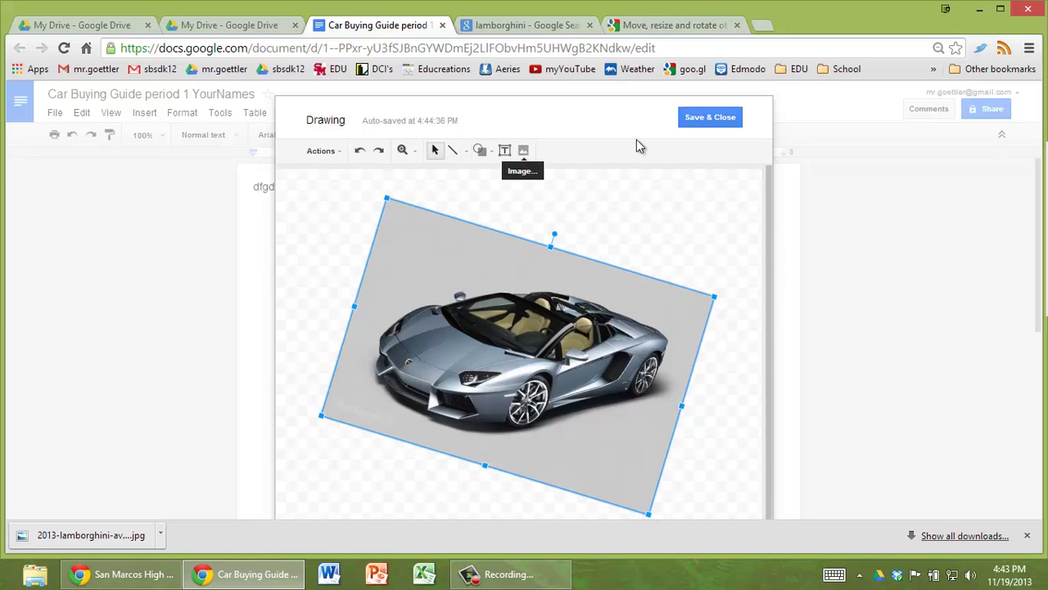
Look over the Actions menu without choosing anything, then save and close the drawing
click(339, 153)
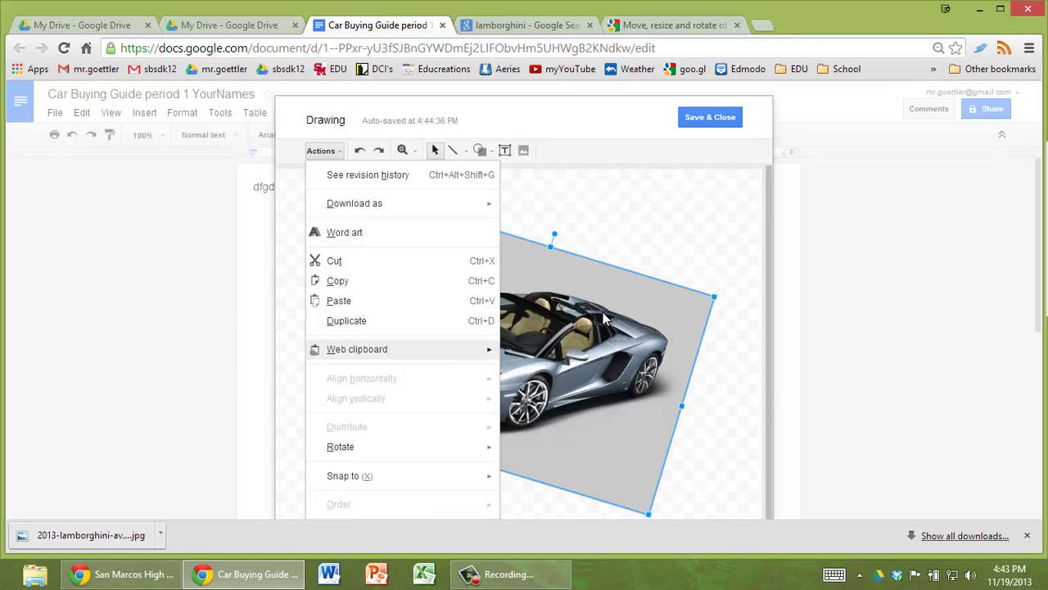
click(674, 208)
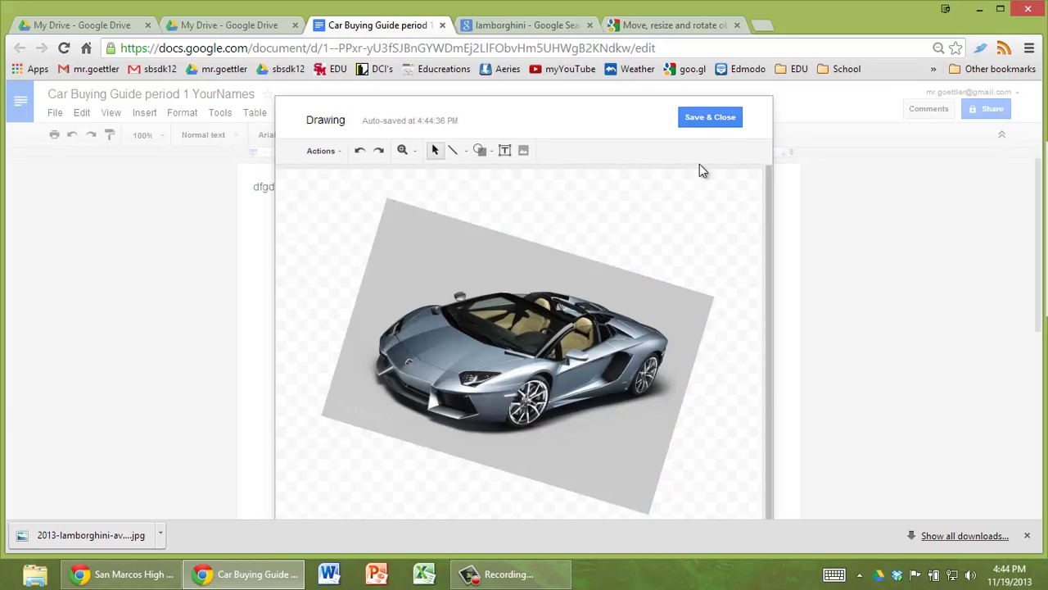
click(714, 119)
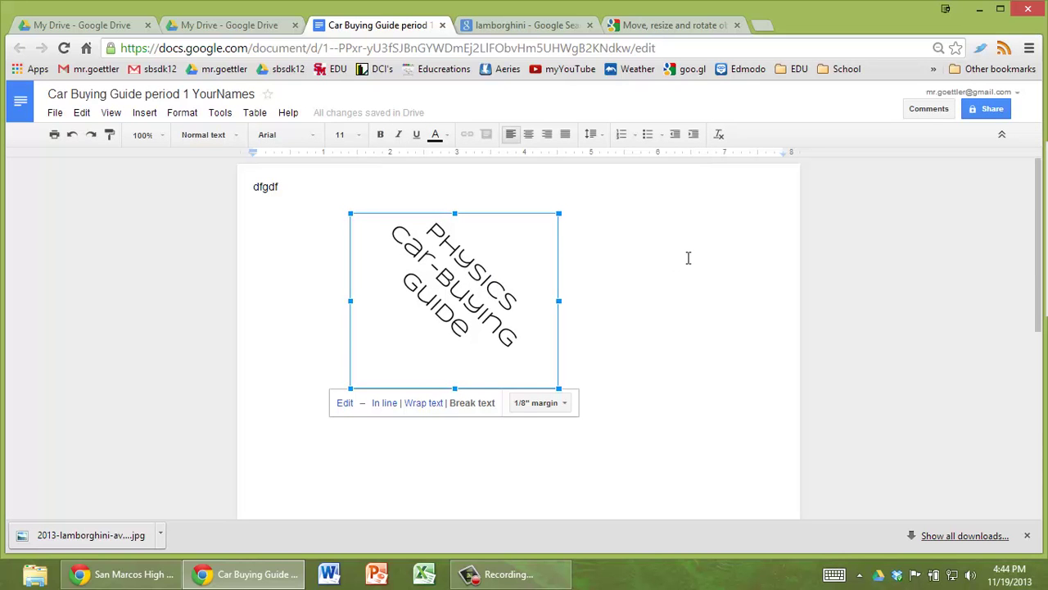
Place the insertion point on the line below the title drawing
scroll(688, 258, down, 4)
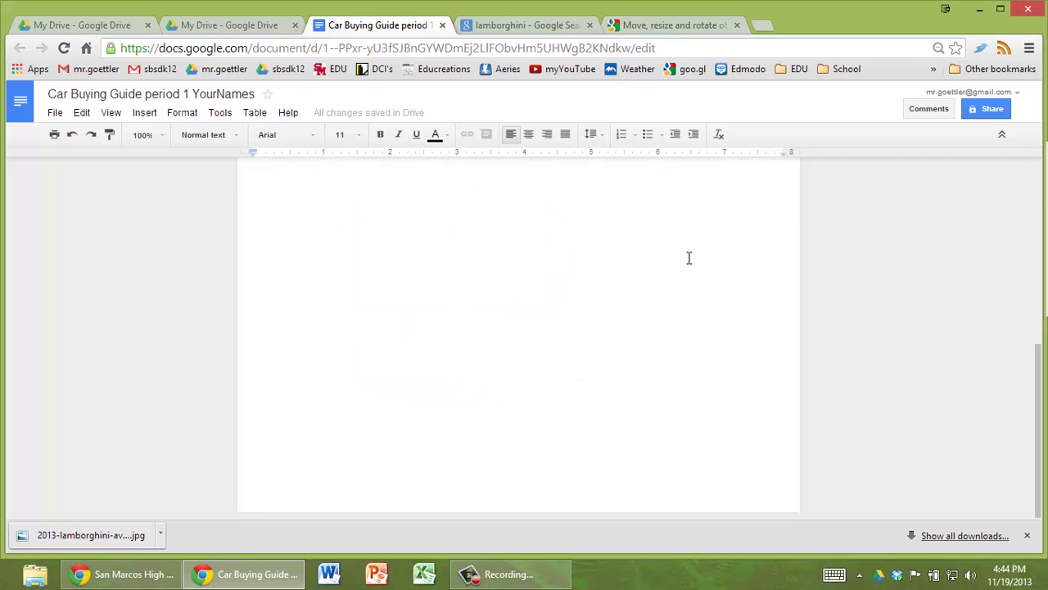
scroll(689, 258, up, 4)
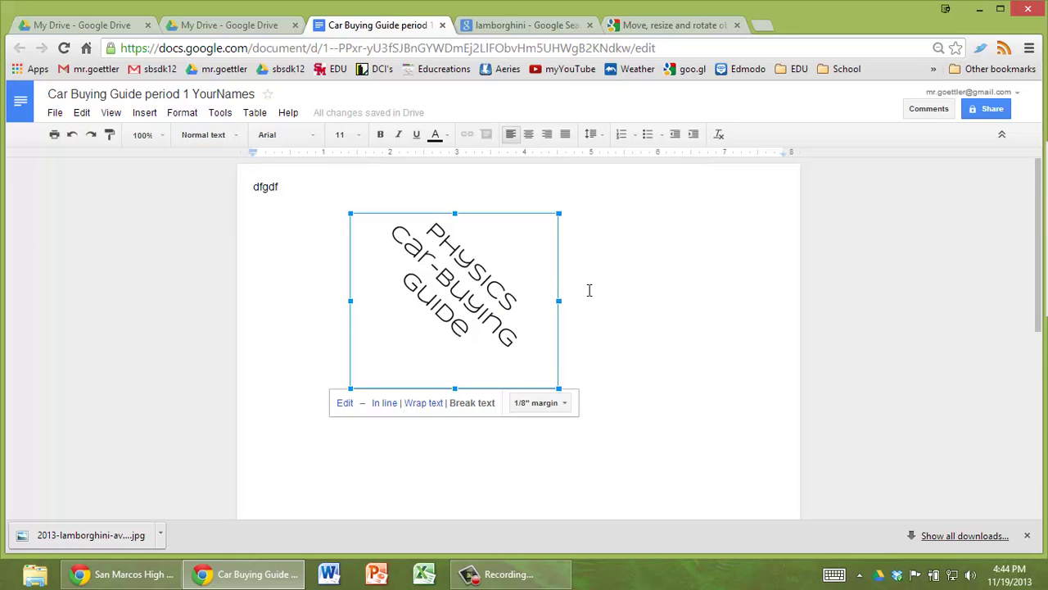
click(588, 289)
click(479, 363)
click(427, 437)
click(468, 331)
click(620, 210)
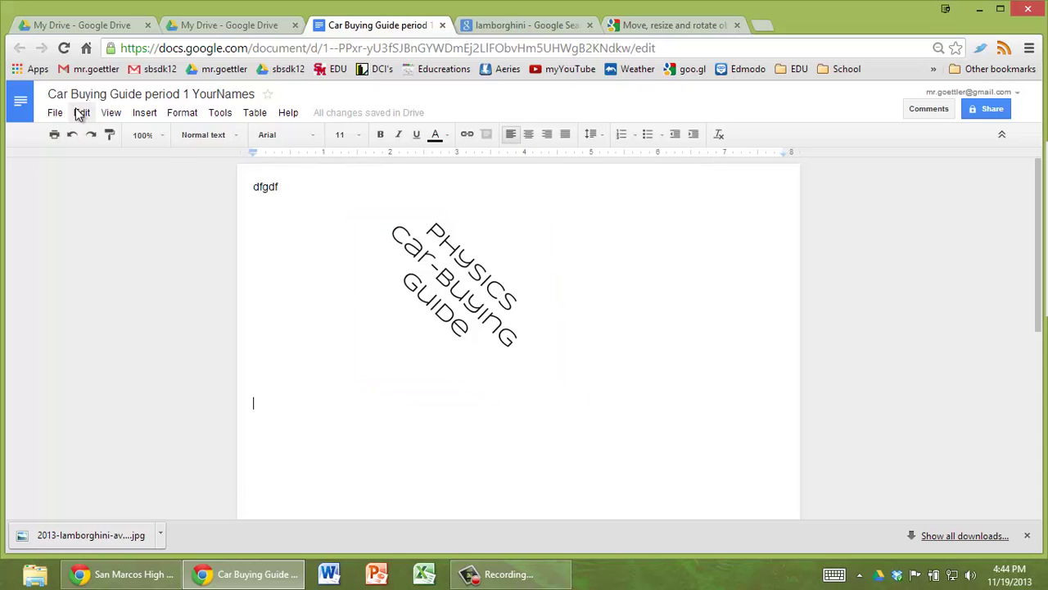
Insert a new drawing and upload the second lamborghini image file onto its canvas
click(145, 112)
click(190, 196)
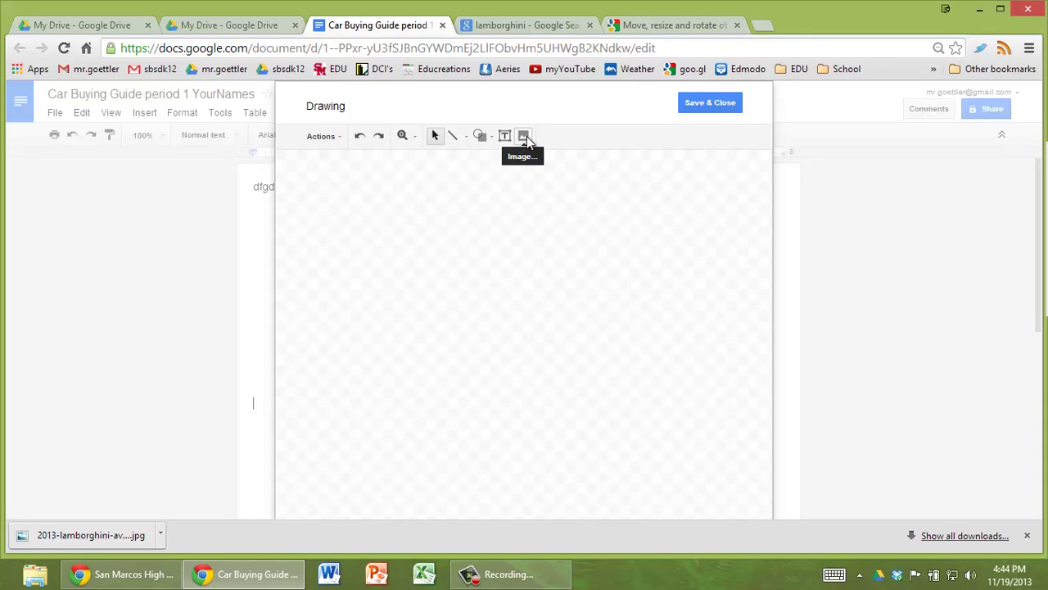
click(525, 137)
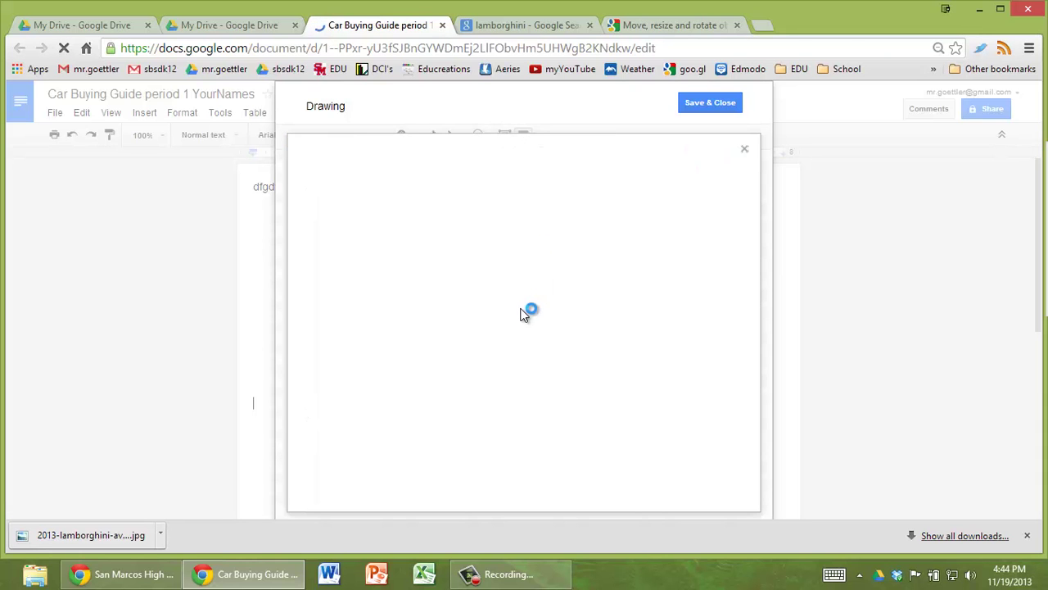
click(551, 344)
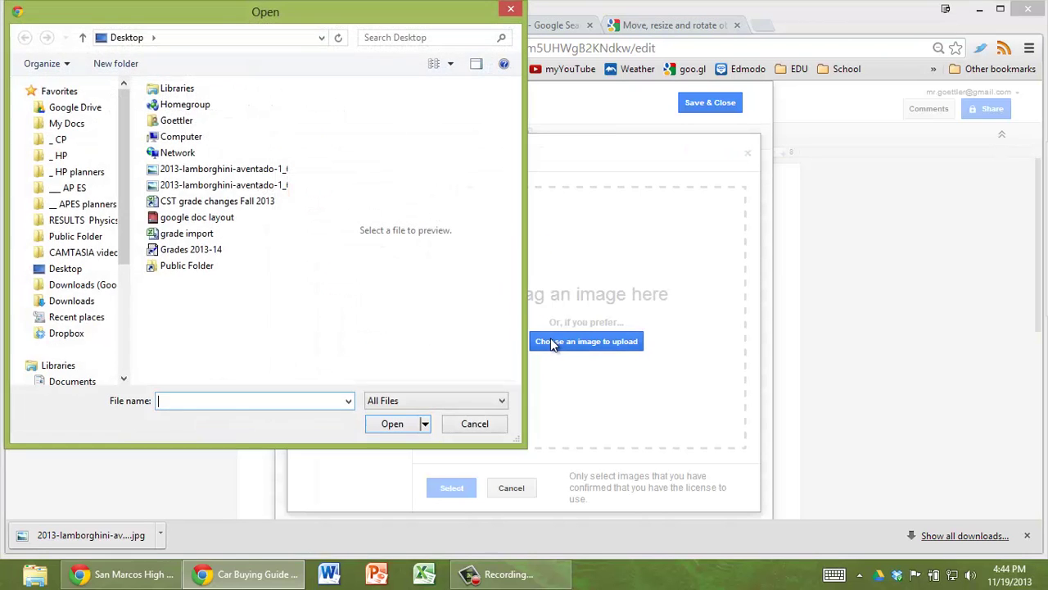
click(237, 186)
click(387, 418)
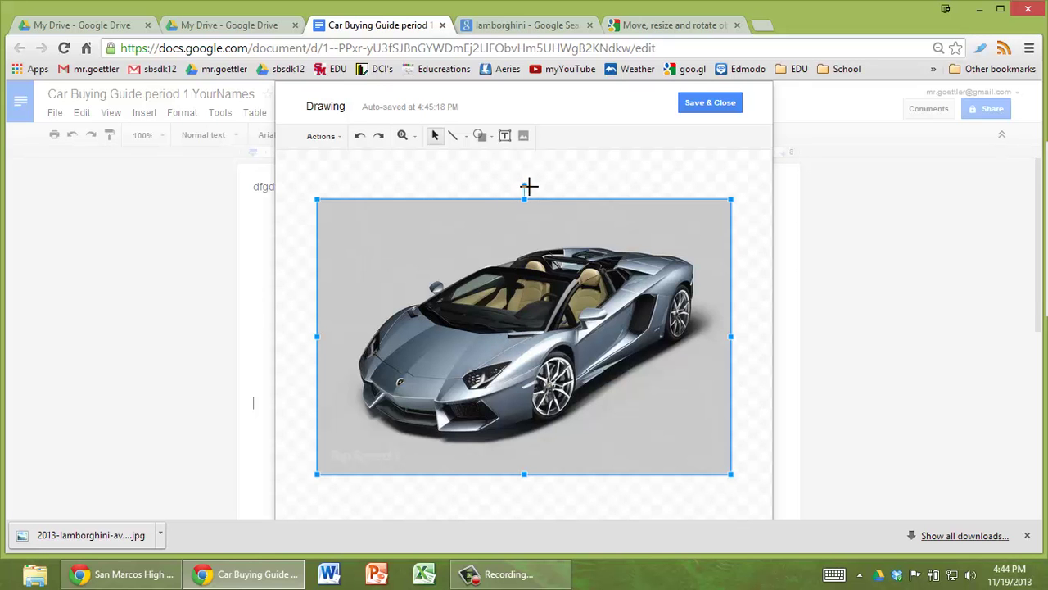
Rotate the car image clockwise and save the drawing into the document
drag(528, 187, 560, 191)
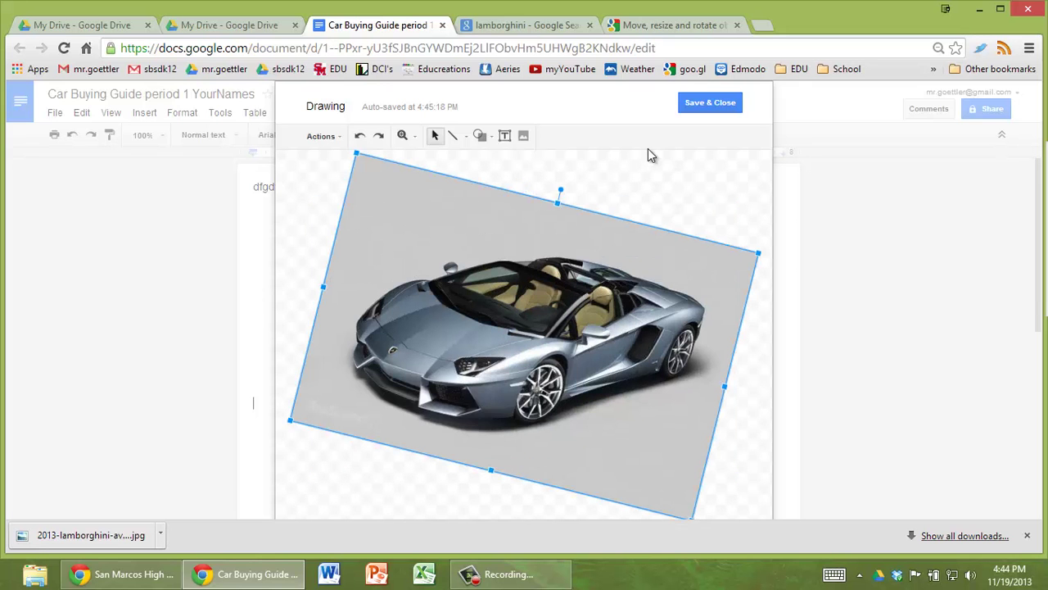
click(706, 106)
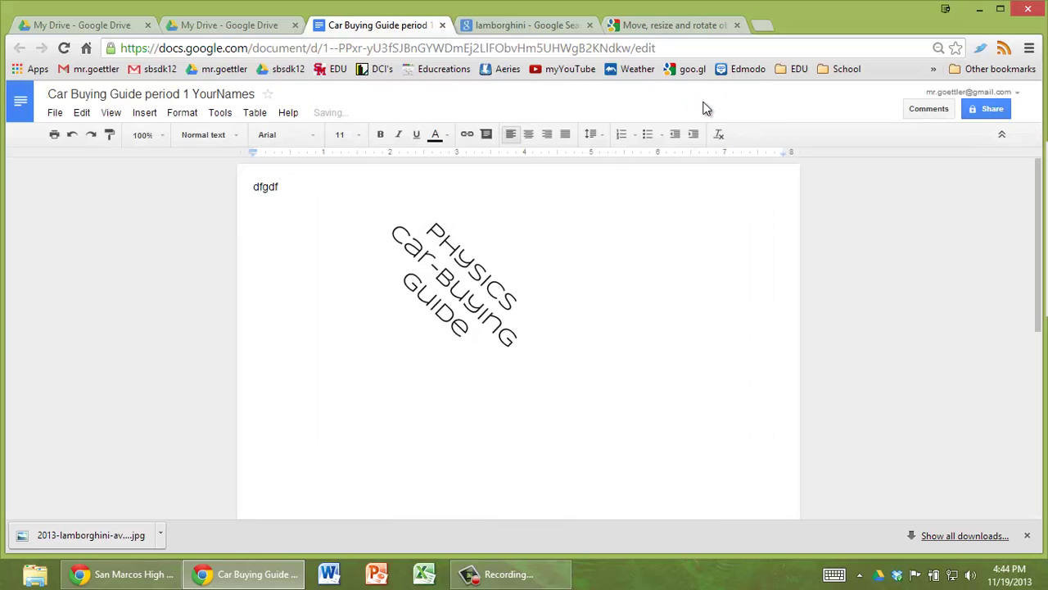
scroll(675, 319, down, 3)
scroll(670, 342, down, 2)
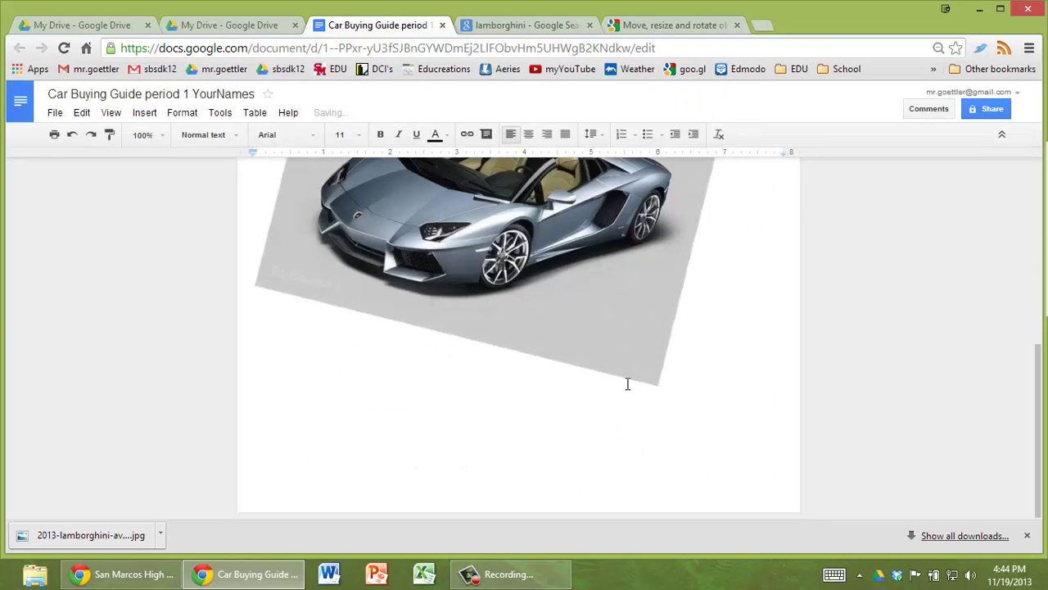
scroll(627, 381, up, 2)
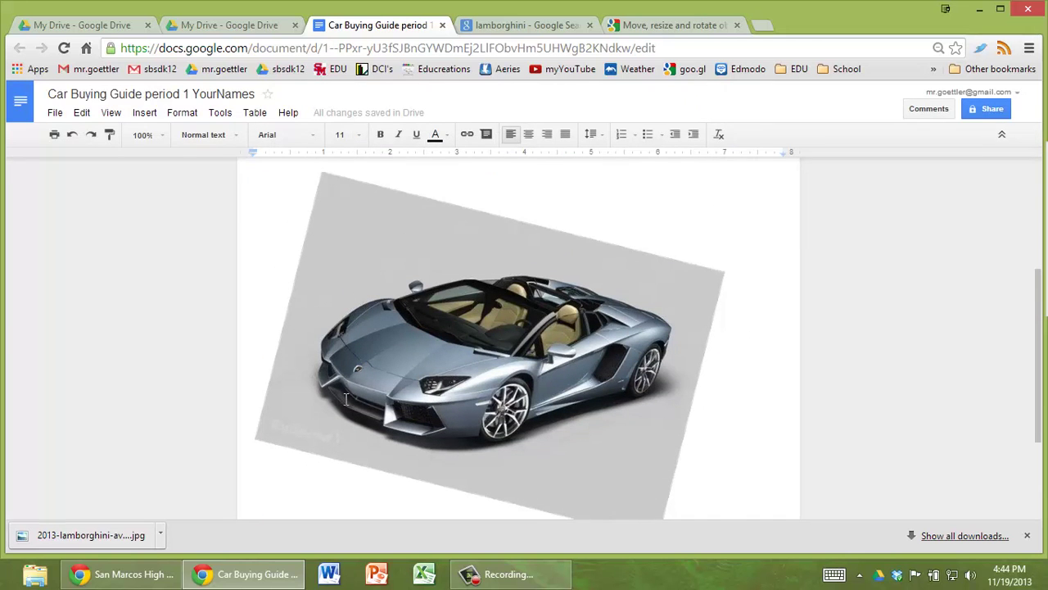
Set the car drawing to Break text, shrink it, and move it under the title
click(345, 403)
scroll(344, 426, down, 1)
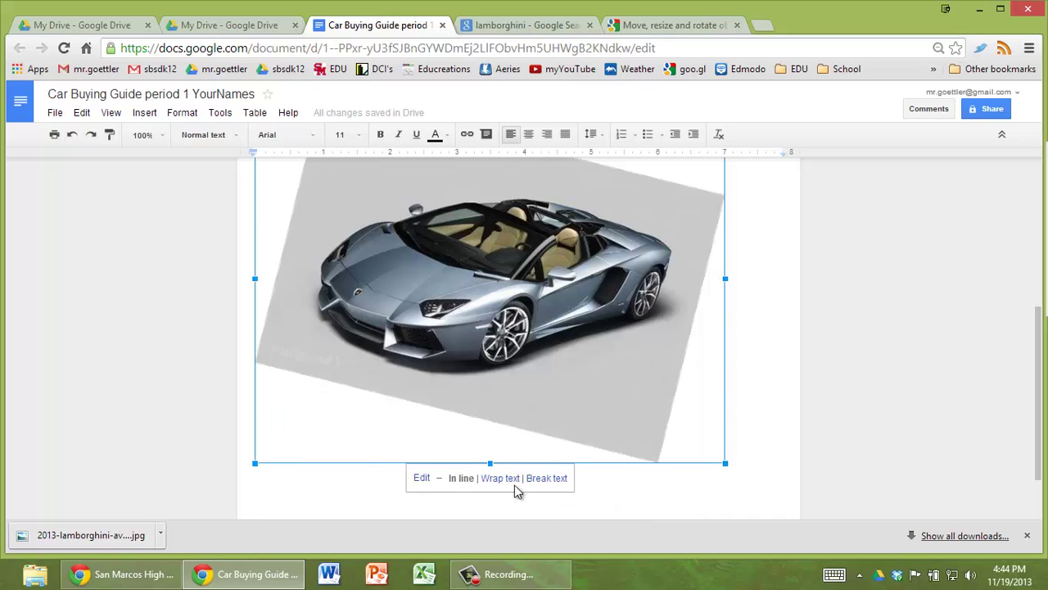
click(548, 479)
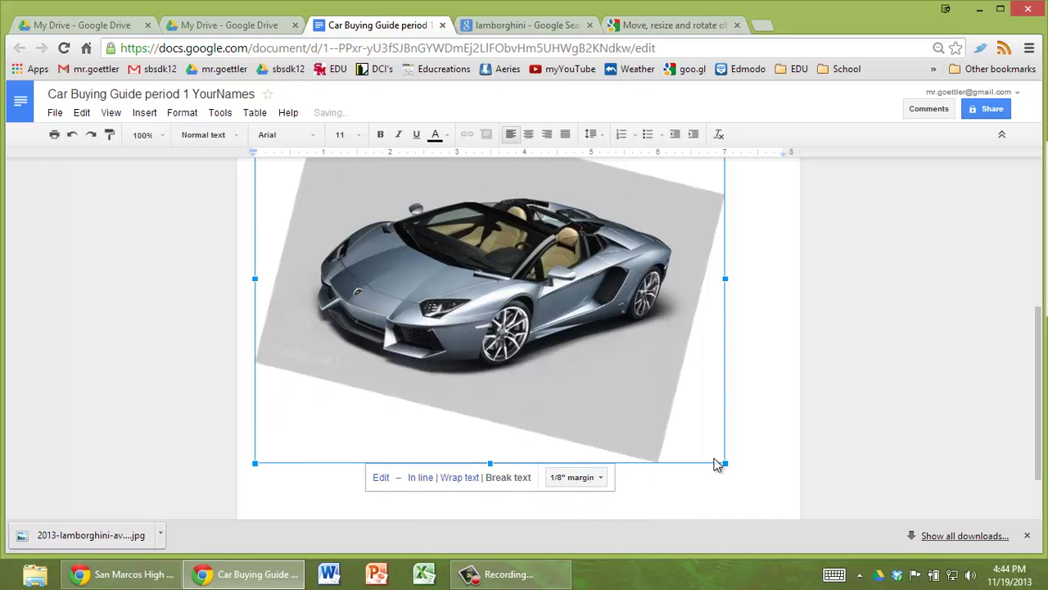
drag(725, 466, 494, 316)
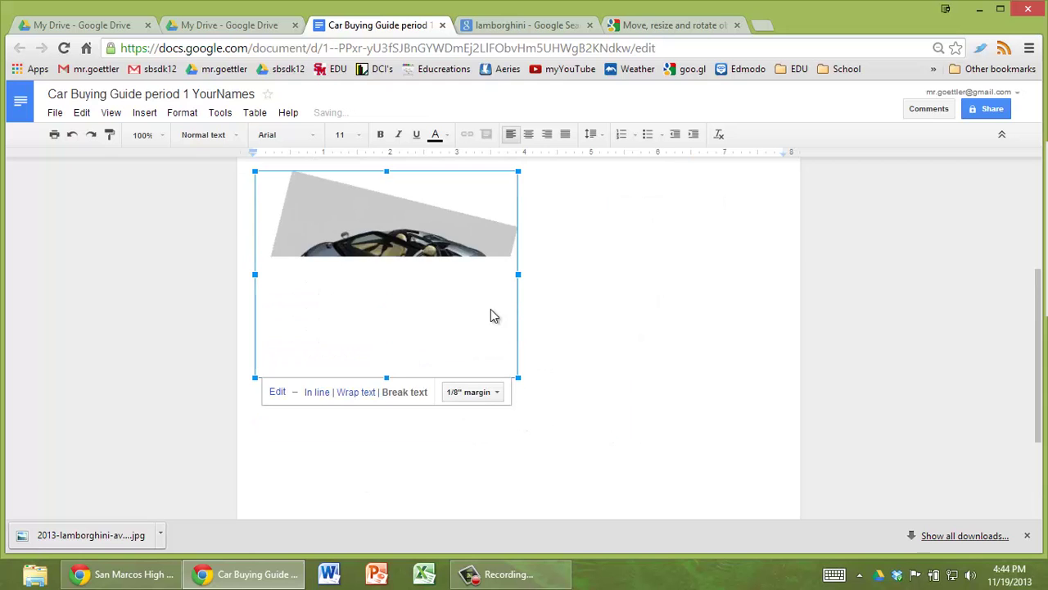
drag(402, 437, 614, 356)
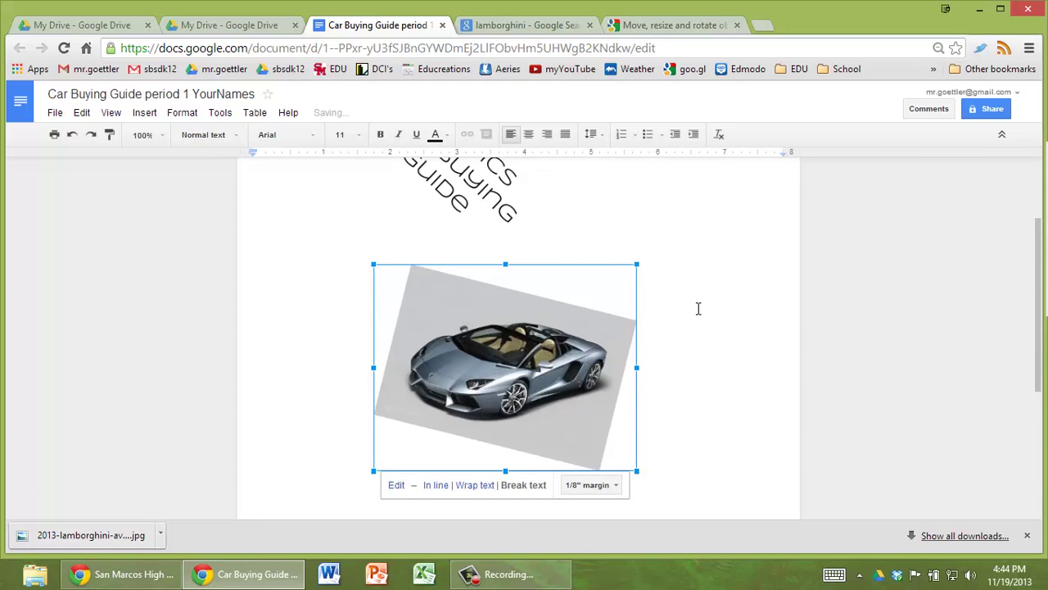
click(698, 308)
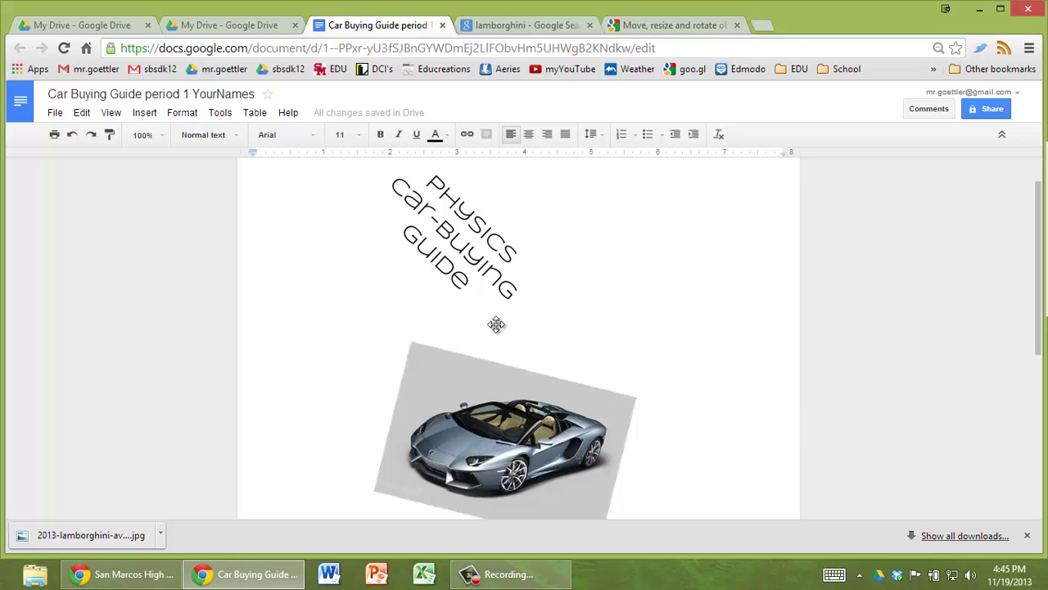
Start inserting an image into the document from the Insert menu
scroll(22, 420, down, 3)
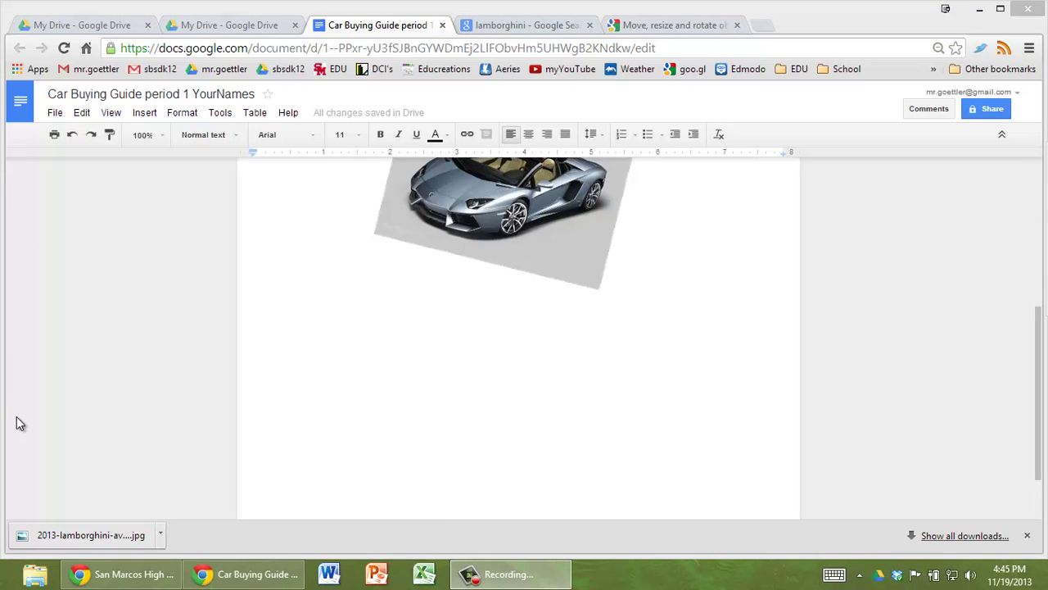
click(144, 112)
click(157, 135)
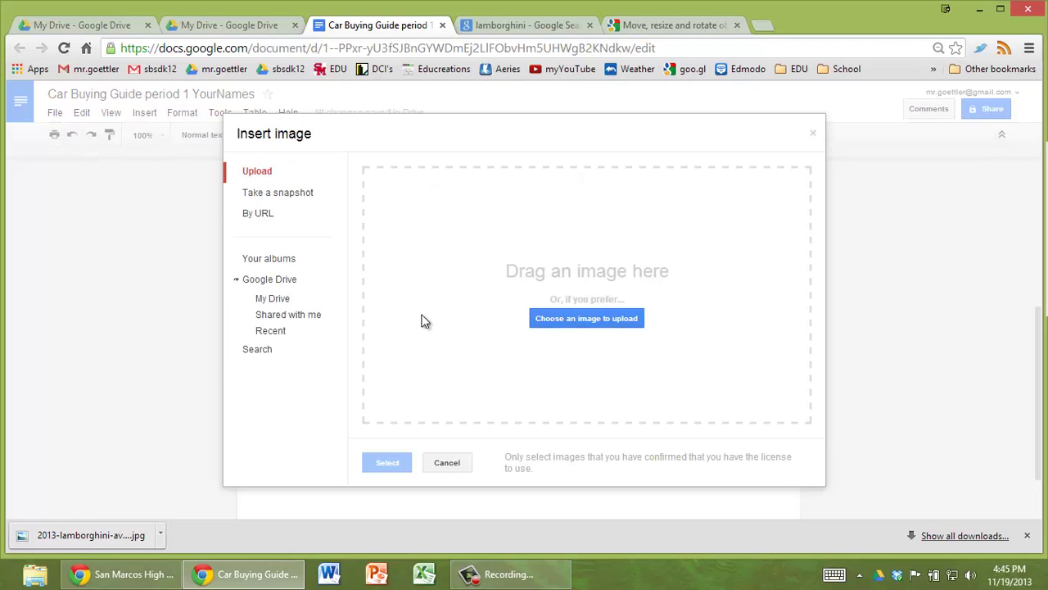
Upload the second lamborghini image file into the document
click(549, 320)
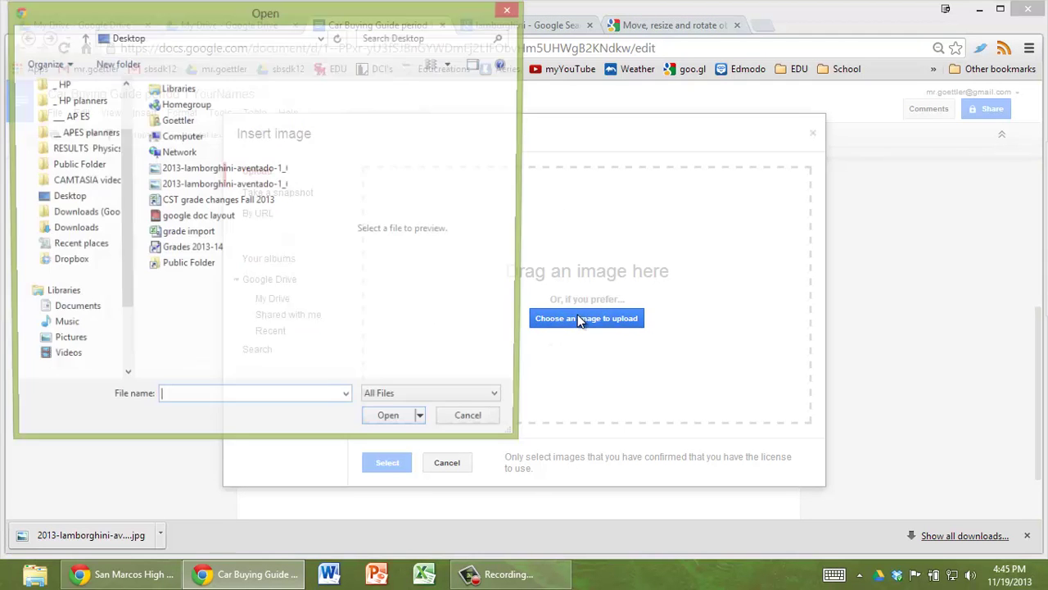
click(245, 185)
click(391, 423)
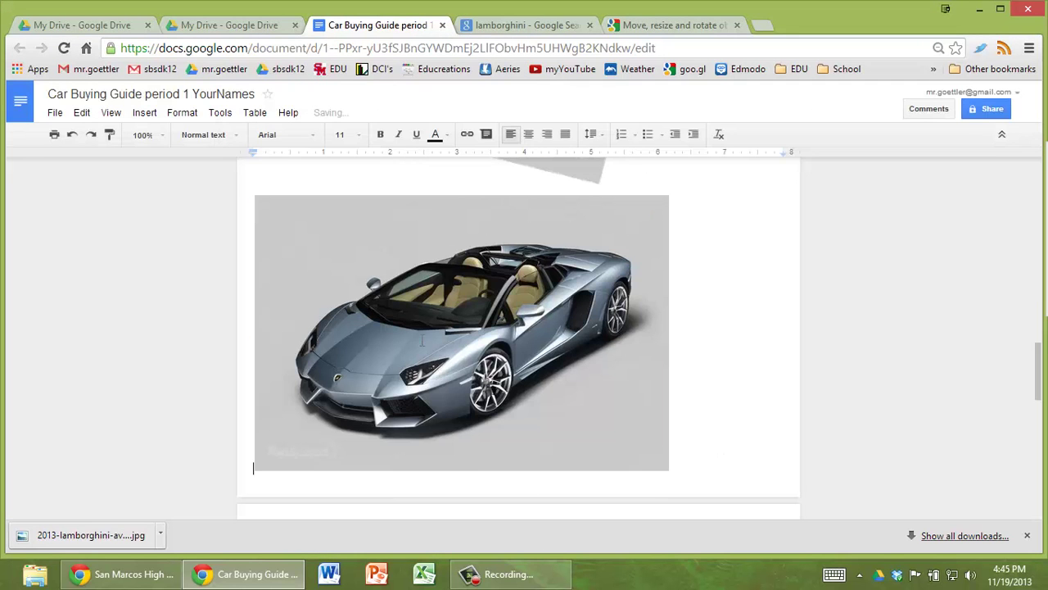
Set the new image to Break text, shrink it to about 315 px, and place it below the rotated drawing
click(421, 340)
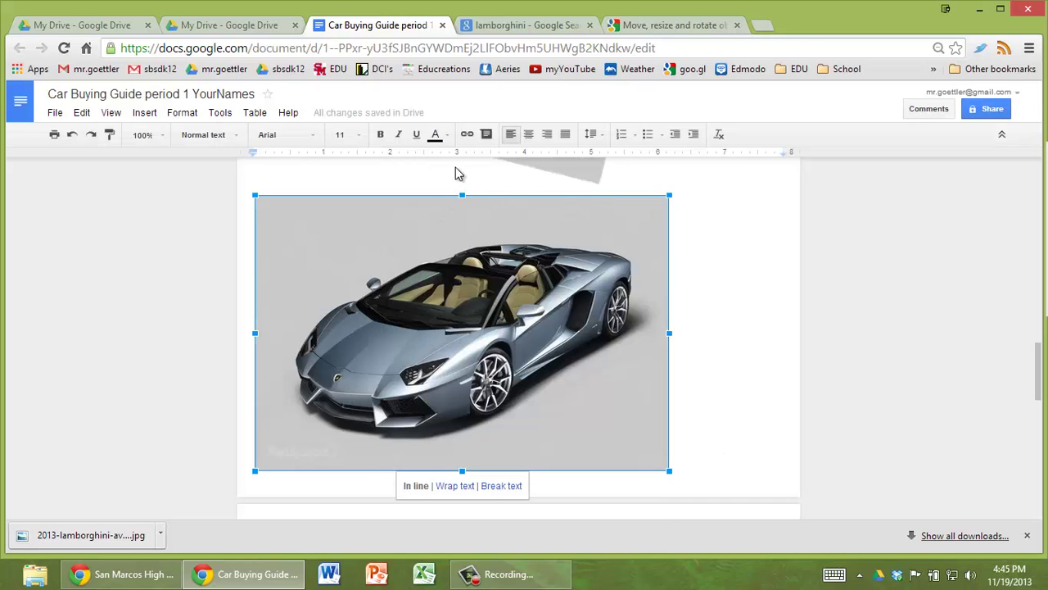
scroll(459, 176, up, 1)
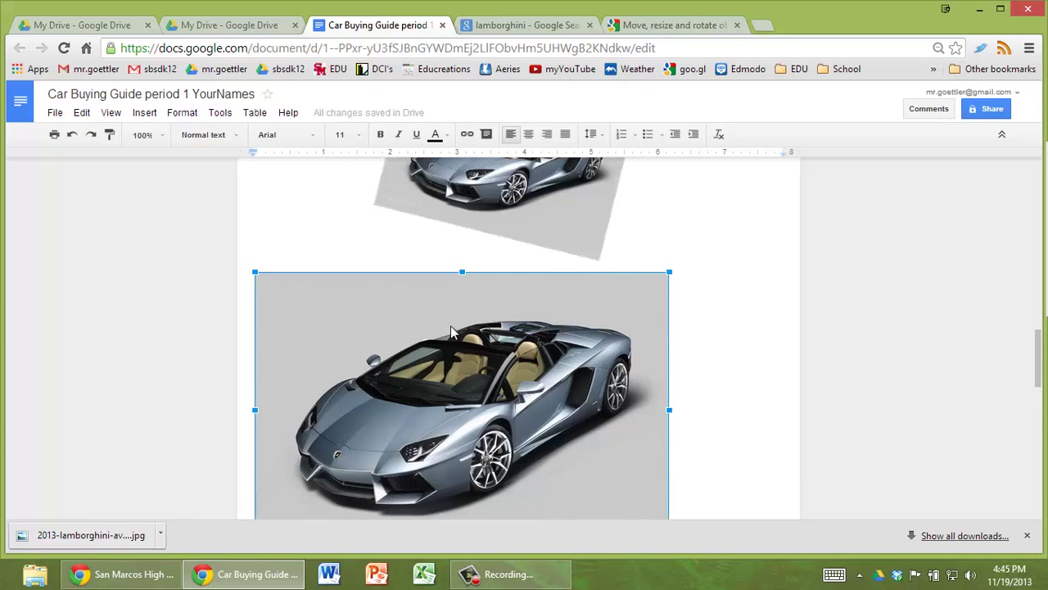
scroll(450, 325, down, 1)
click(502, 487)
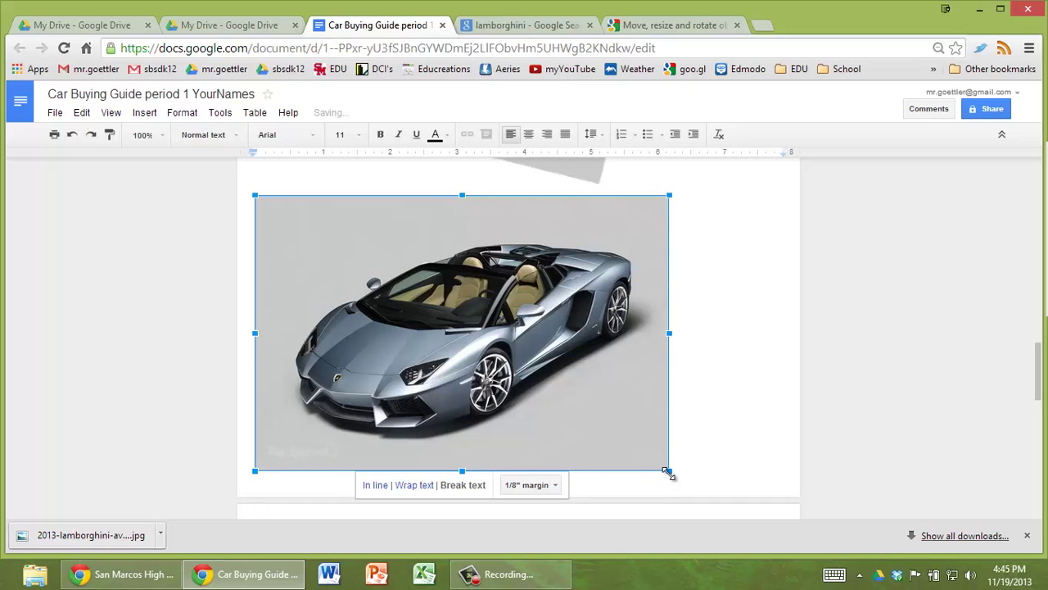
drag(667, 472, 513, 371)
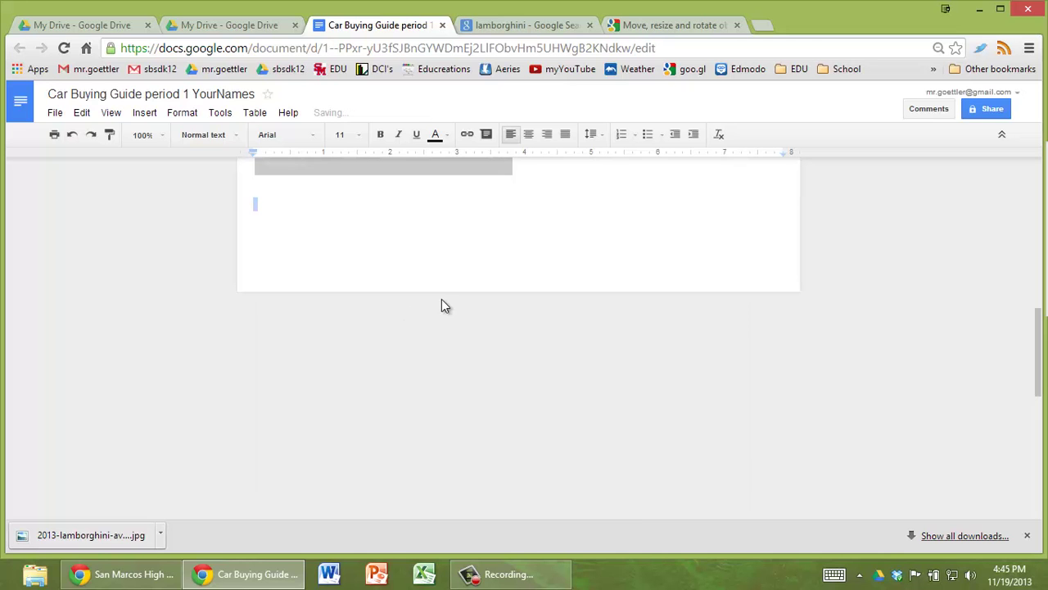
drag(429, 270, 557, 329)
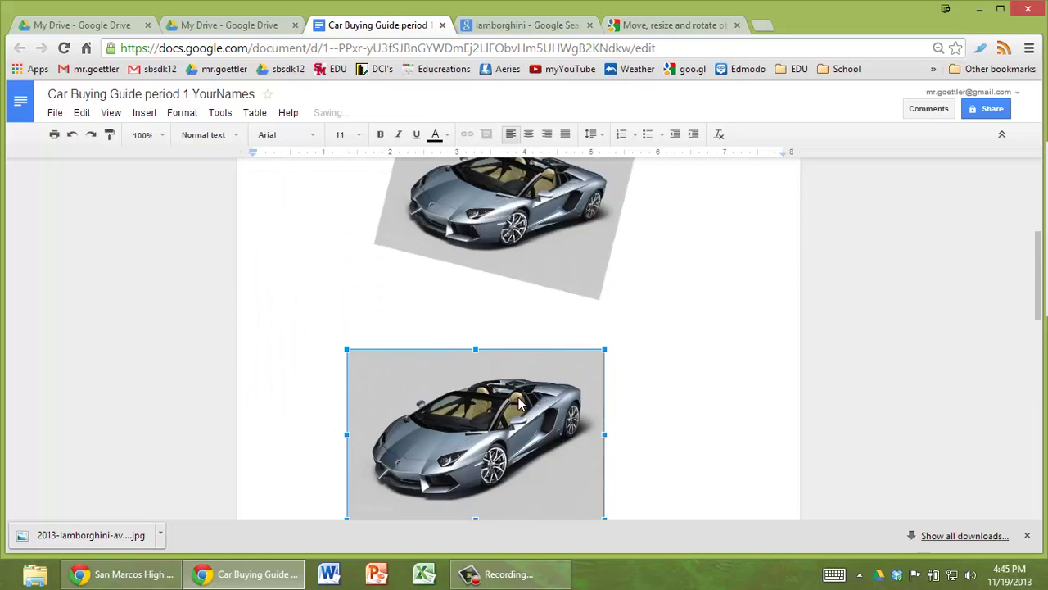
Bring up the image's cut/copy/paste menu, then select the rotated car drawing
right_click(461, 390)
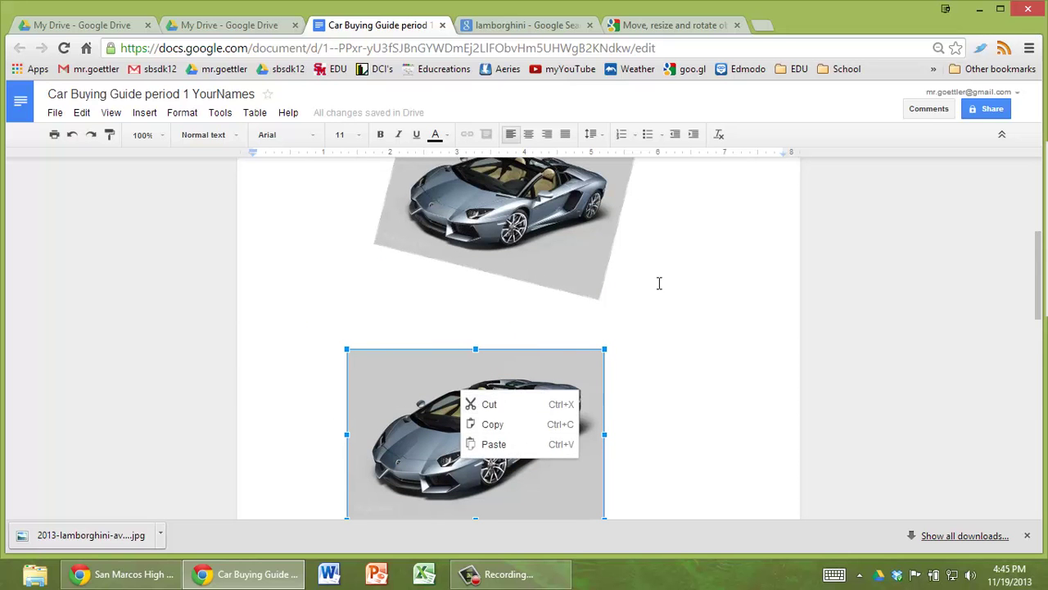
scroll(655, 285, up, 1)
click(554, 305)
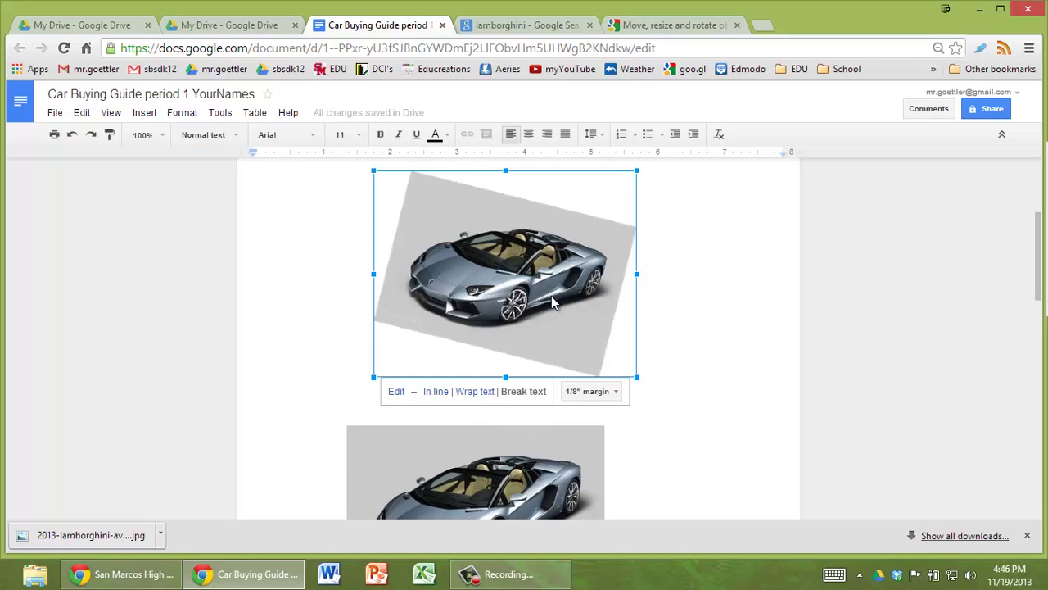
Reopen the rotated car drawing and save it back into the document
click(397, 392)
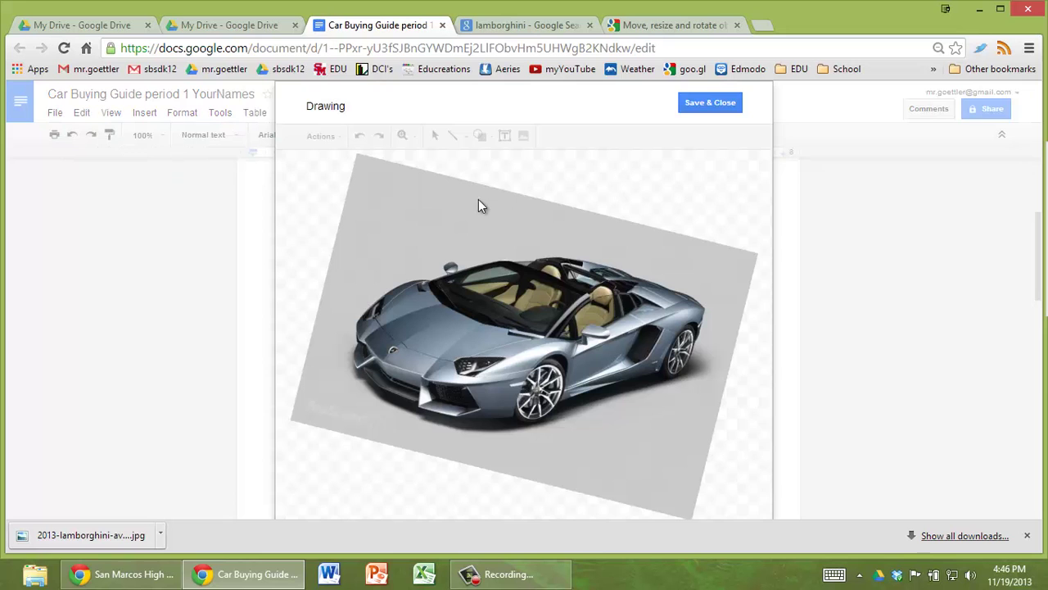
click(709, 103)
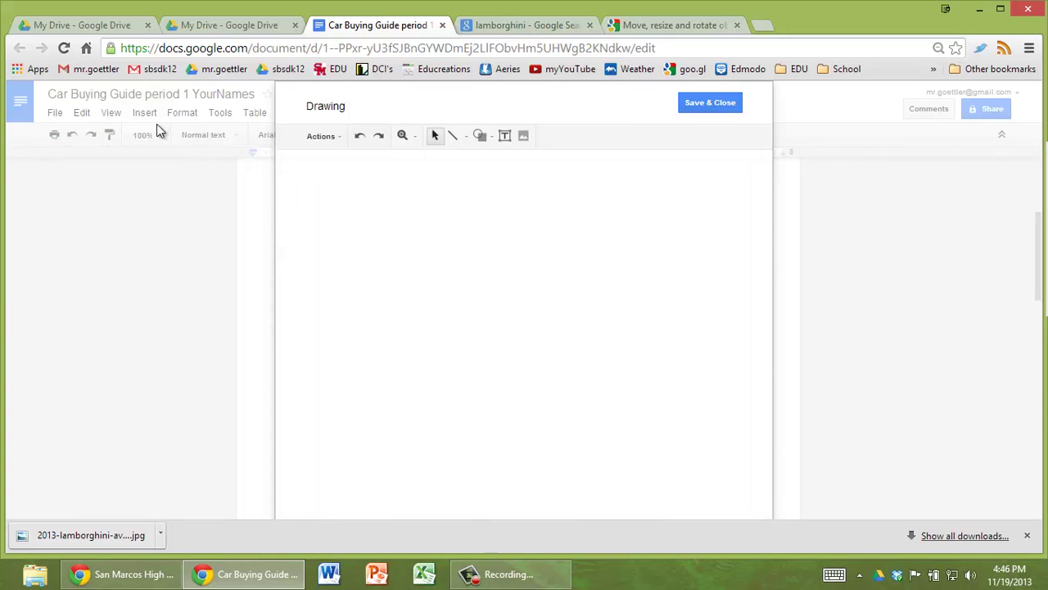
click(146, 113)
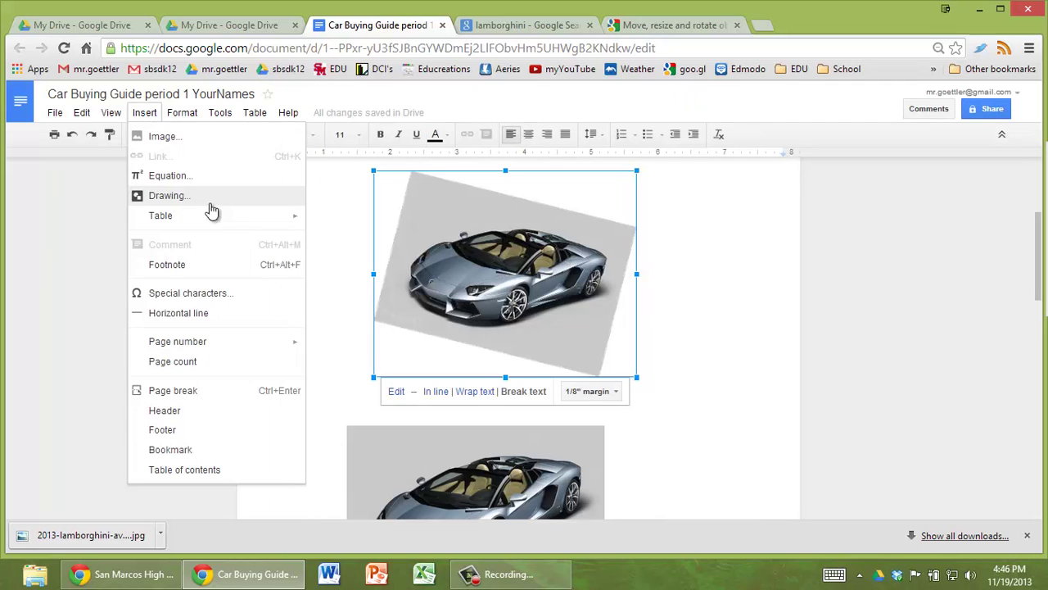
Delete the old unrotated car image below the tilted drawing
click(654, 338)
click(536, 474)
key(Delete)
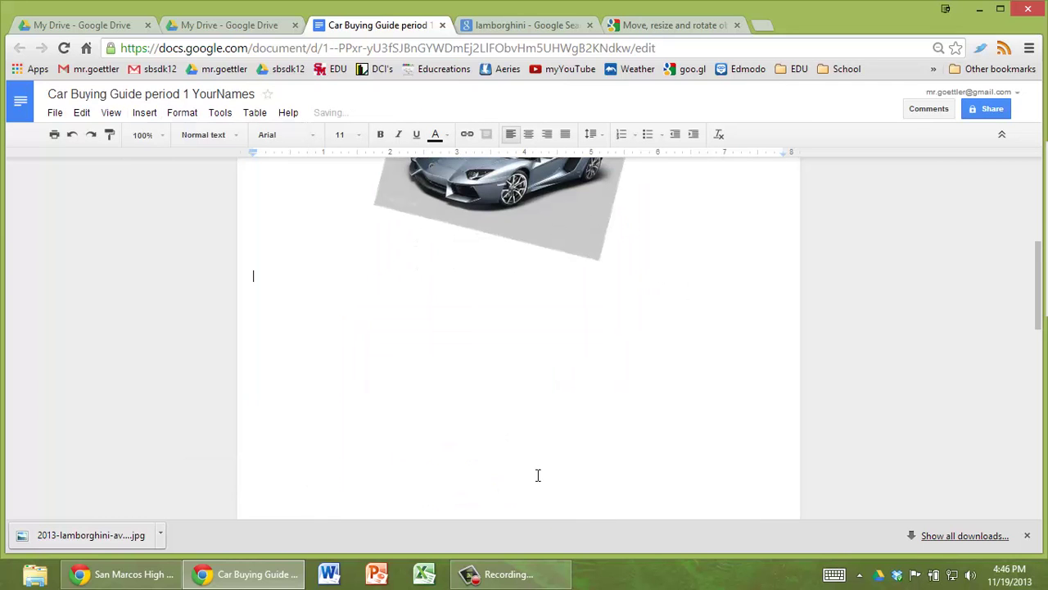
scroll(522, 468, up, 1)
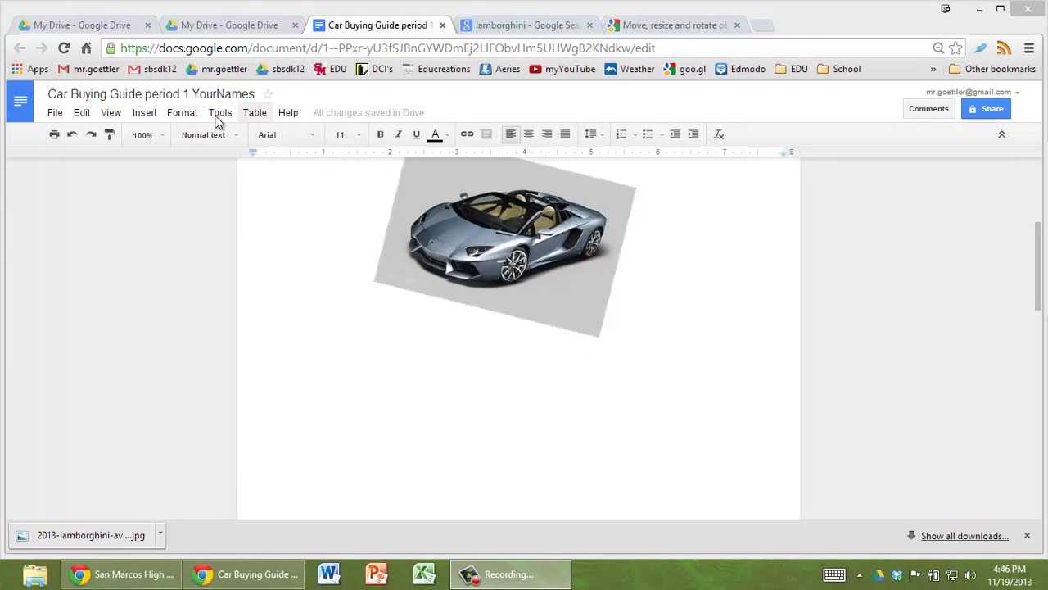
Insert a table 3 columns wide and 4 rows tall below the car drawing
click(145, 112)
mouse_move(297, 216)
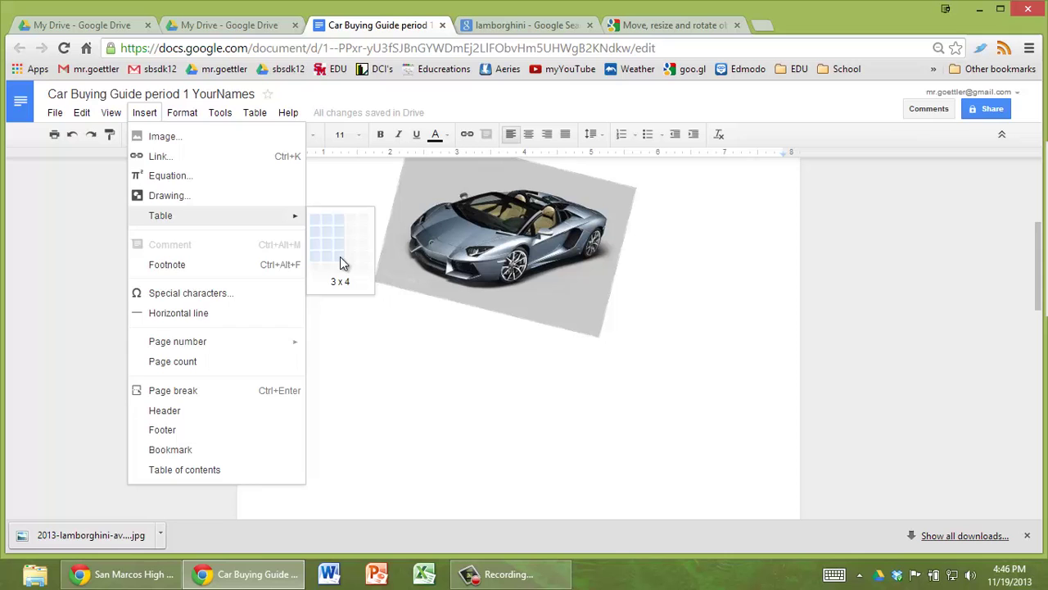
click(358, 269)
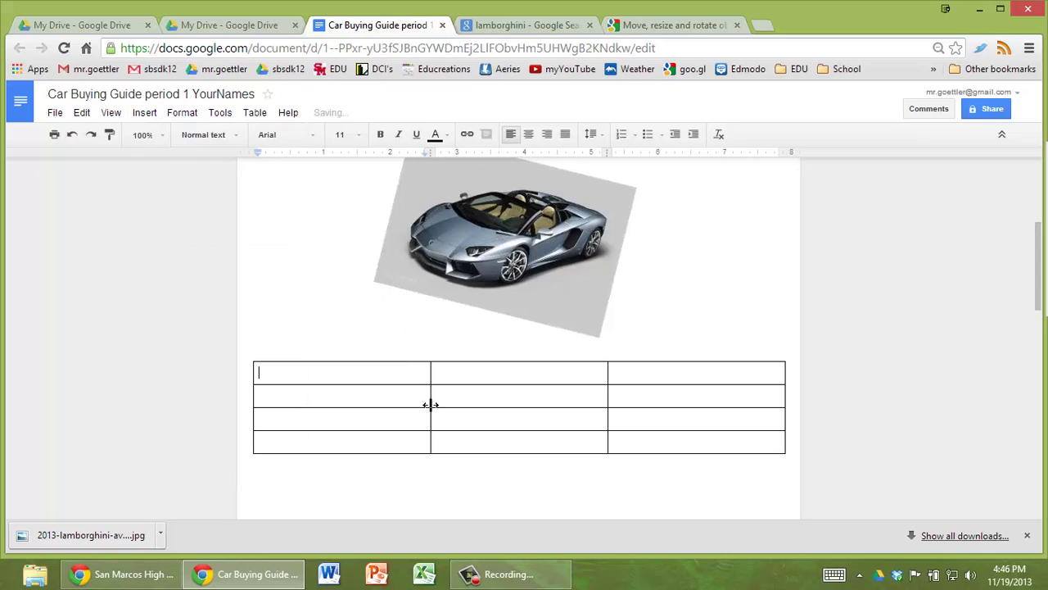
Narrow the first and third table columns and adjust the row borders
double_click(387, 375)
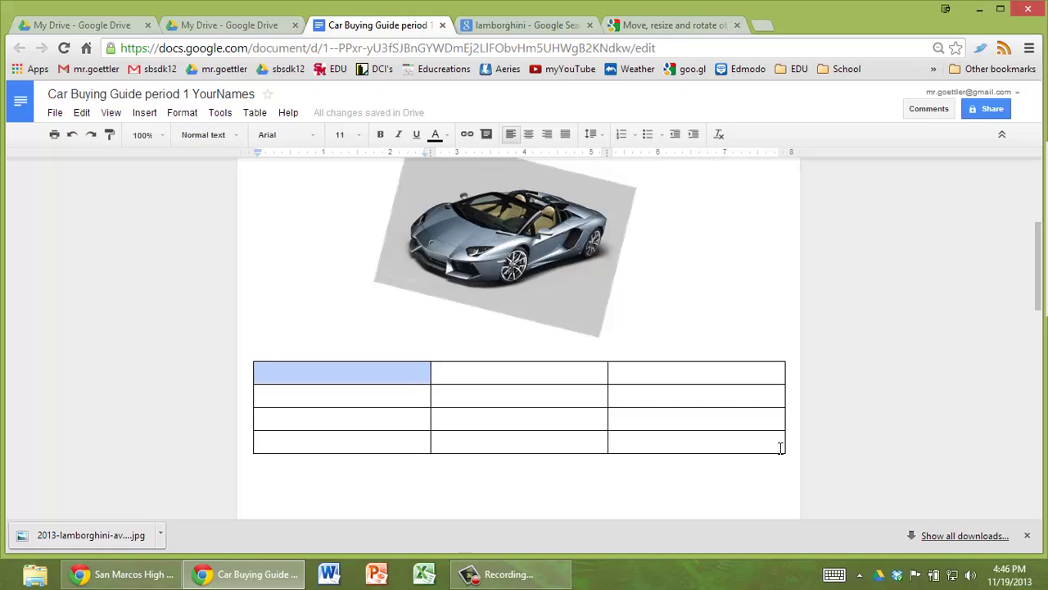
drag(782, 451, 692, 455)
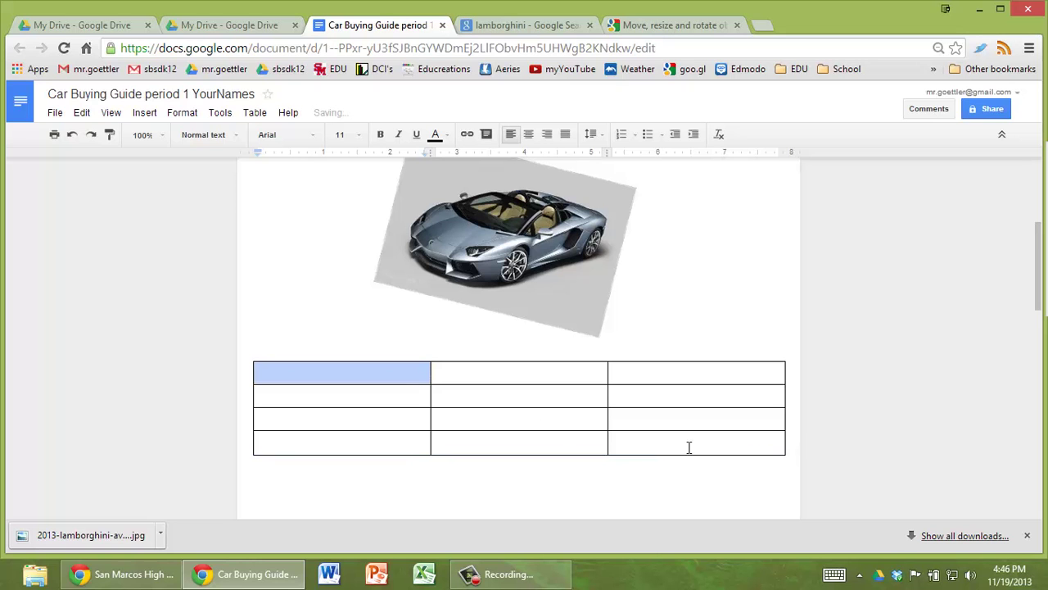
drag(757, 416, 666, 415)
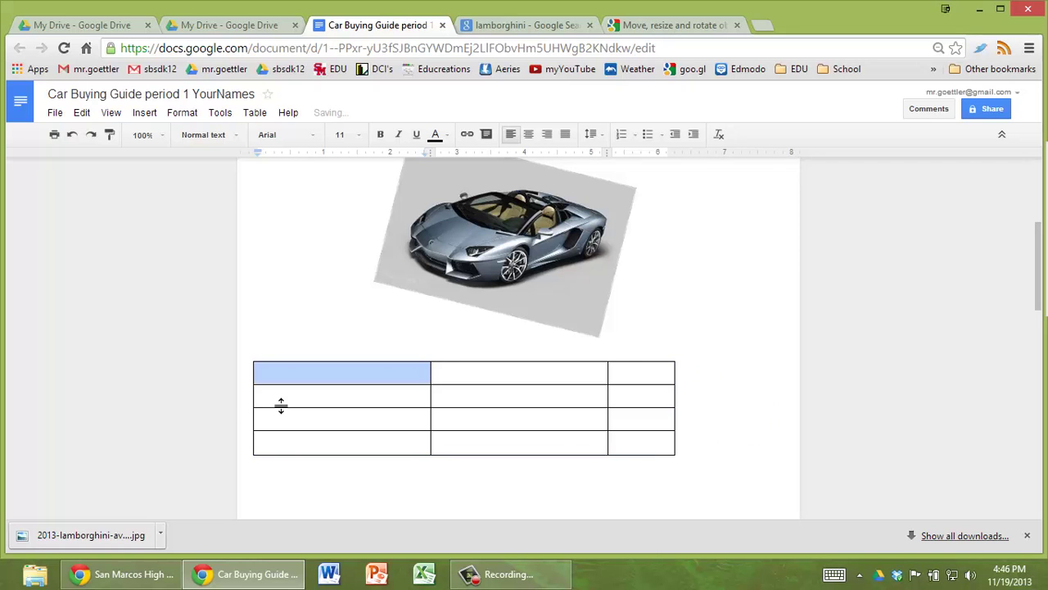
drag(307, 406, 318, 408)
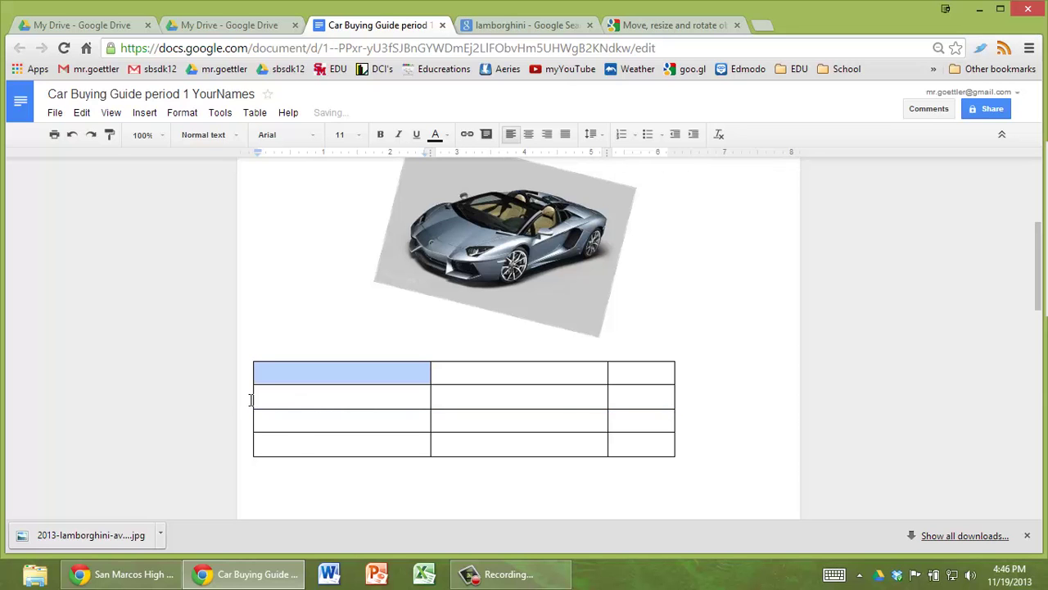
drag(253, 397, 300, 397)
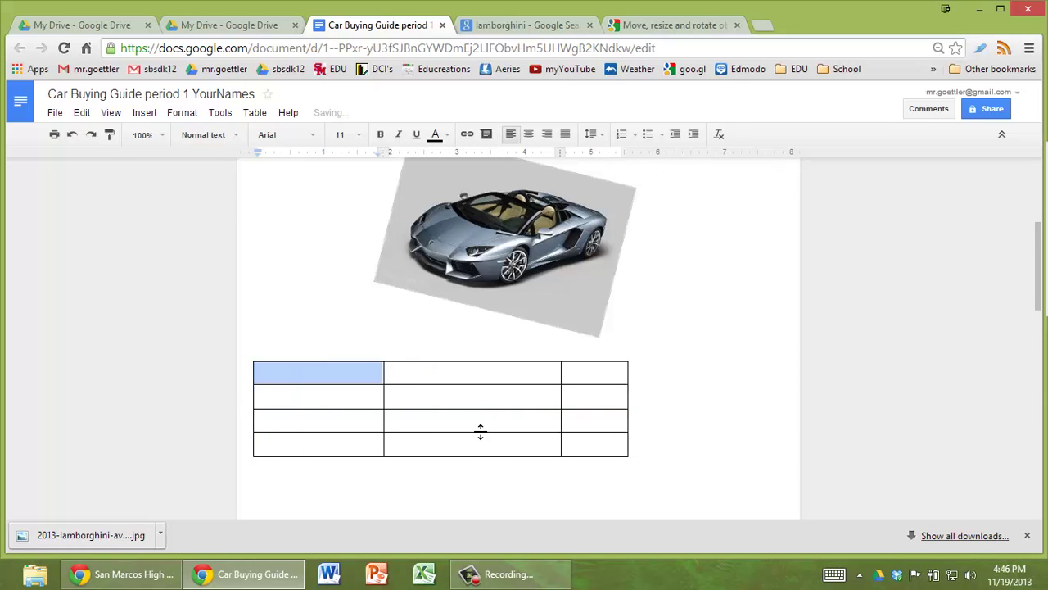
click(358, 441)
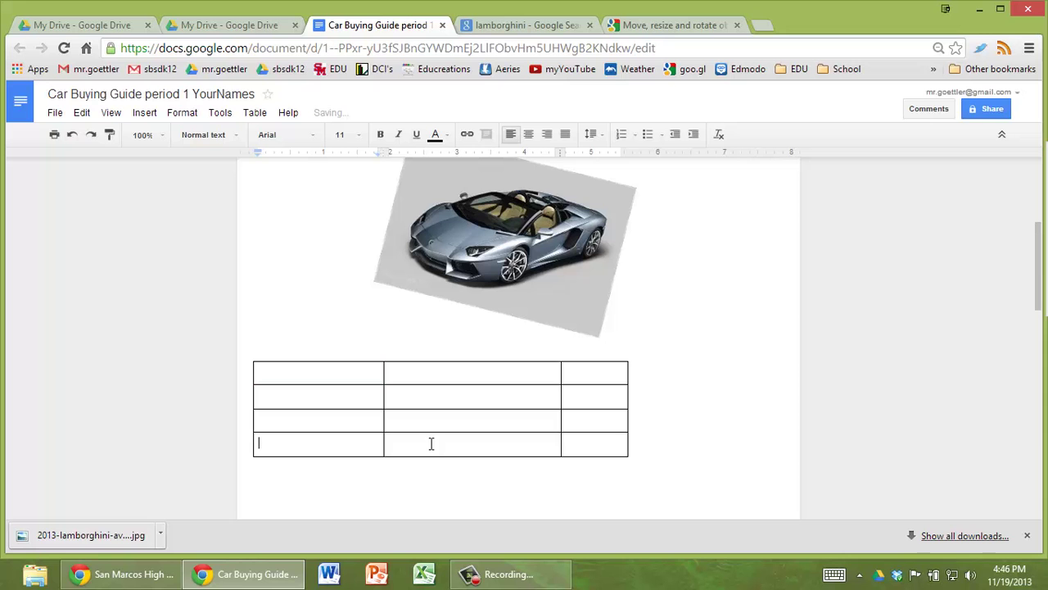
Delete the table's bottom row and insert a new row above the middle cell, keeping four rows
drag(431, 443, 570, 446)
right_click(475, 453)
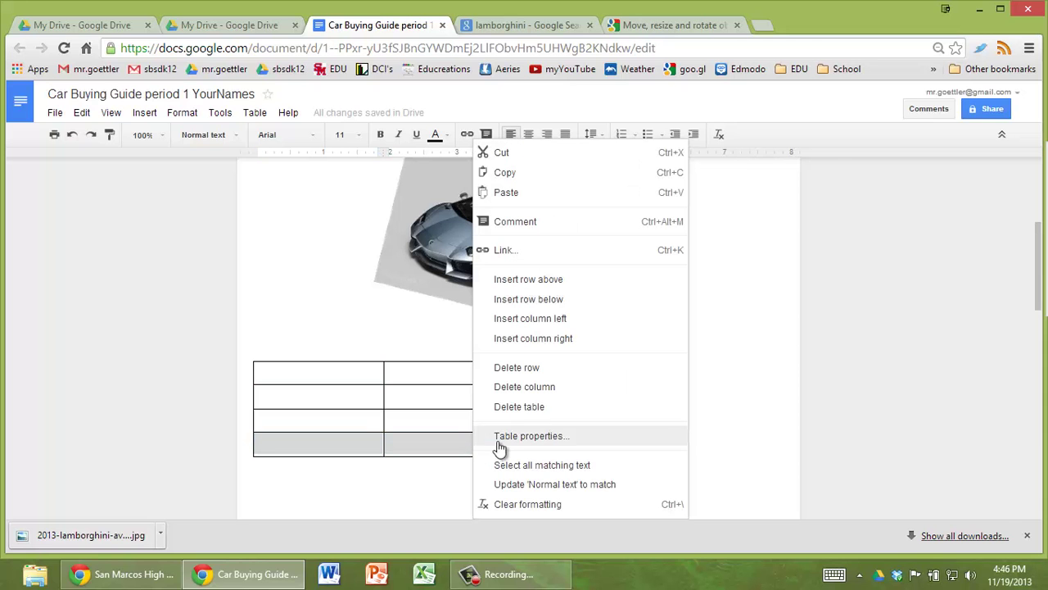
click(514, 367)
right_click(414, 392)
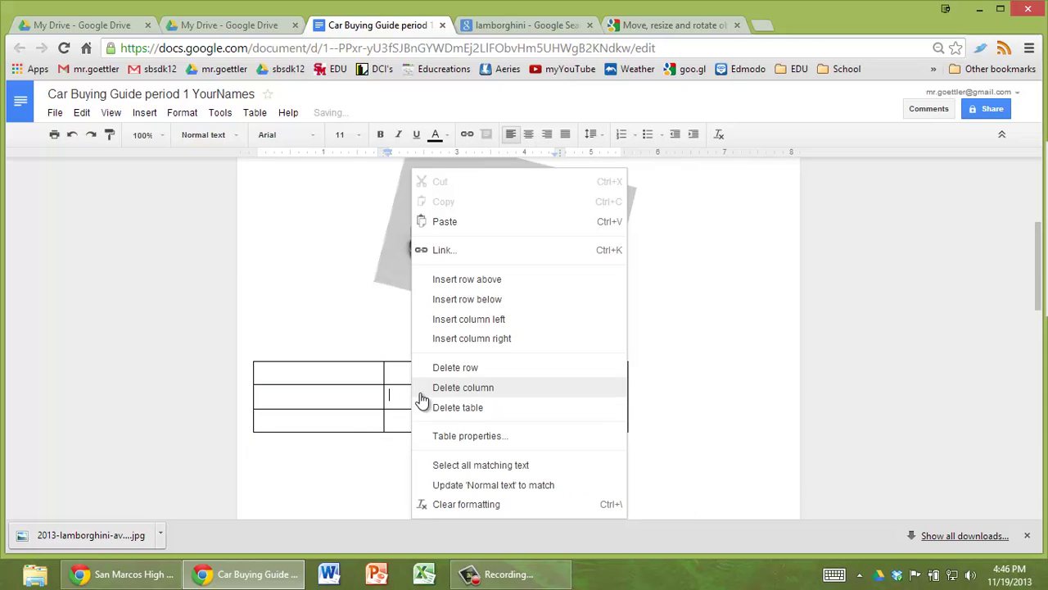
click(484, 279)
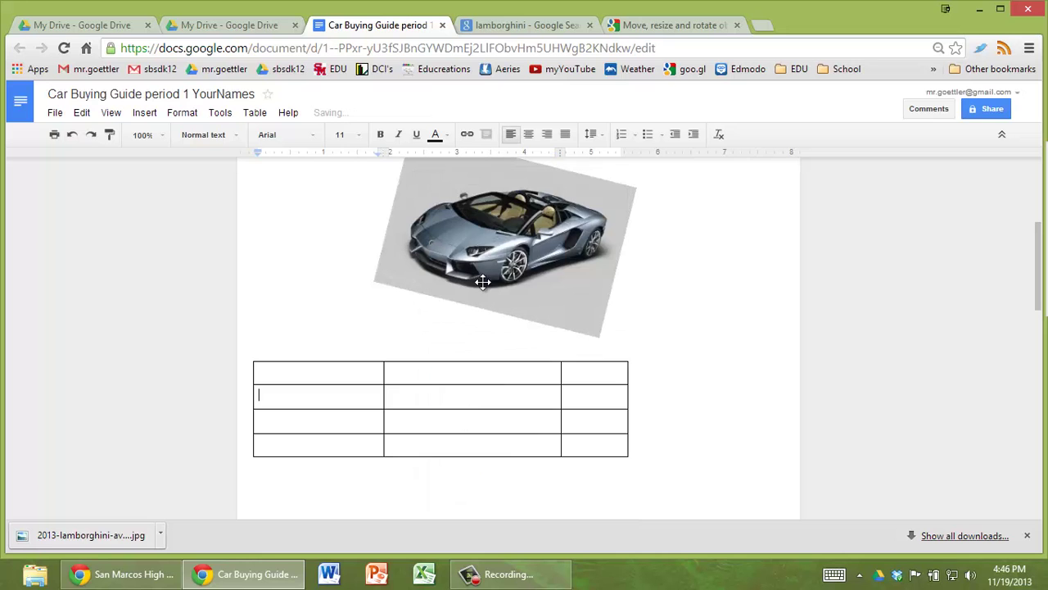
Insert a column left of the second column so the table has four columns
right_click(458, 405)
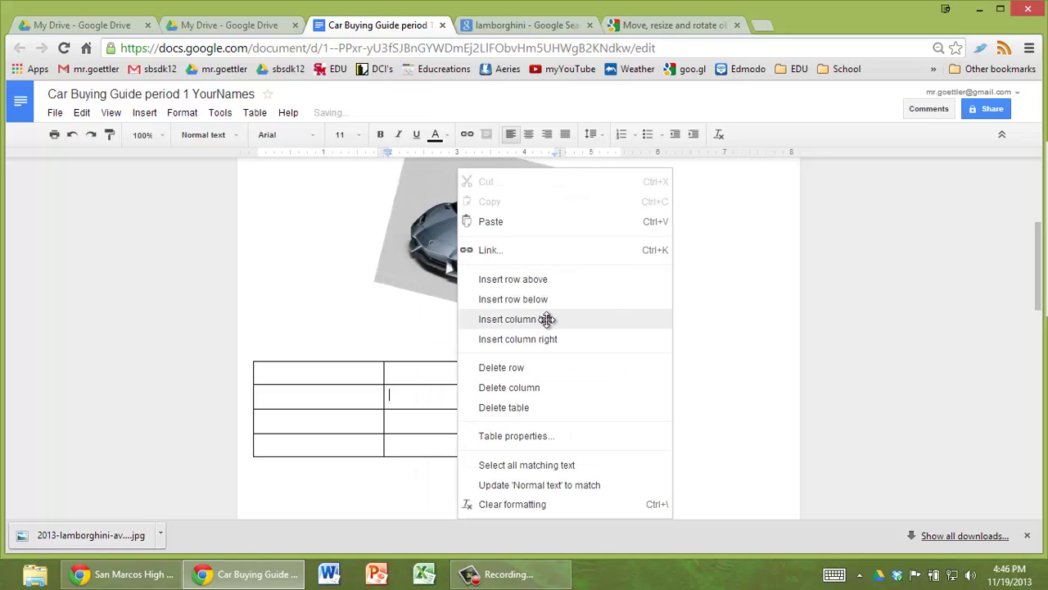
click(542, 318)
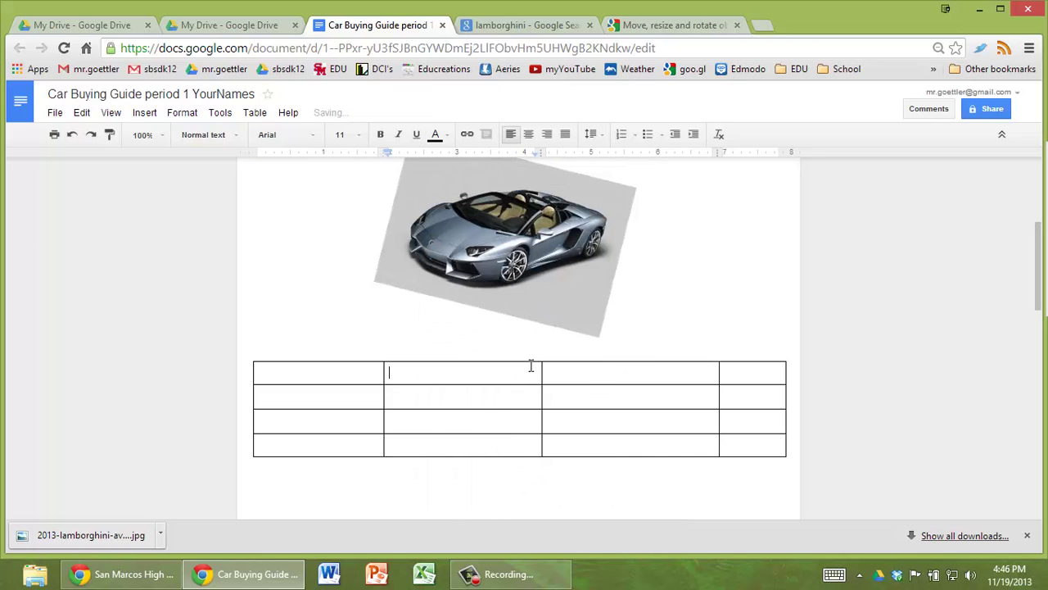
right_click(419, 379)
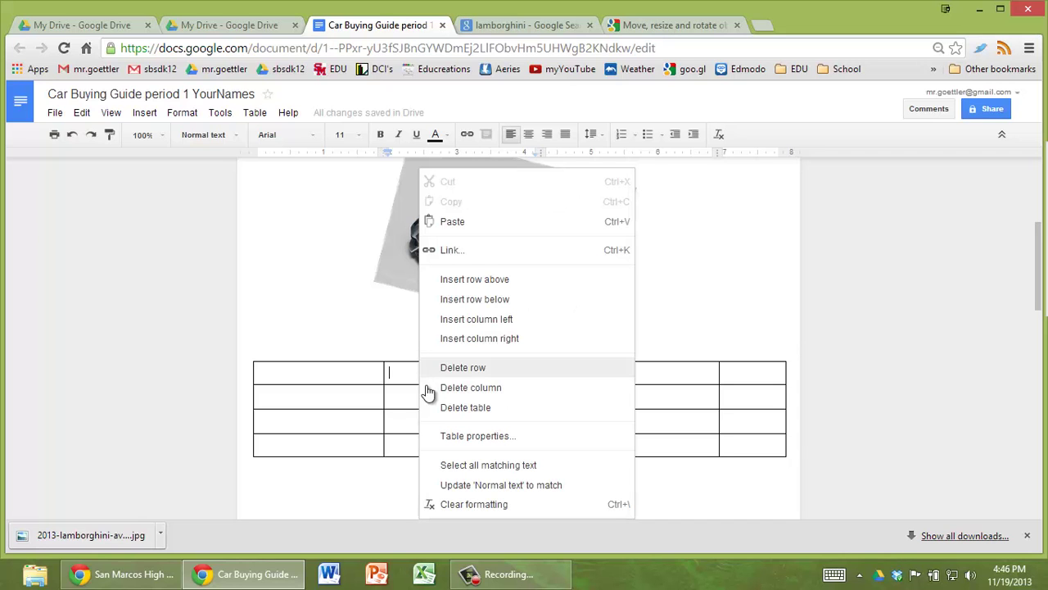
Set the table's cell vertical alignment to Center in Table properties
click(490, 439)
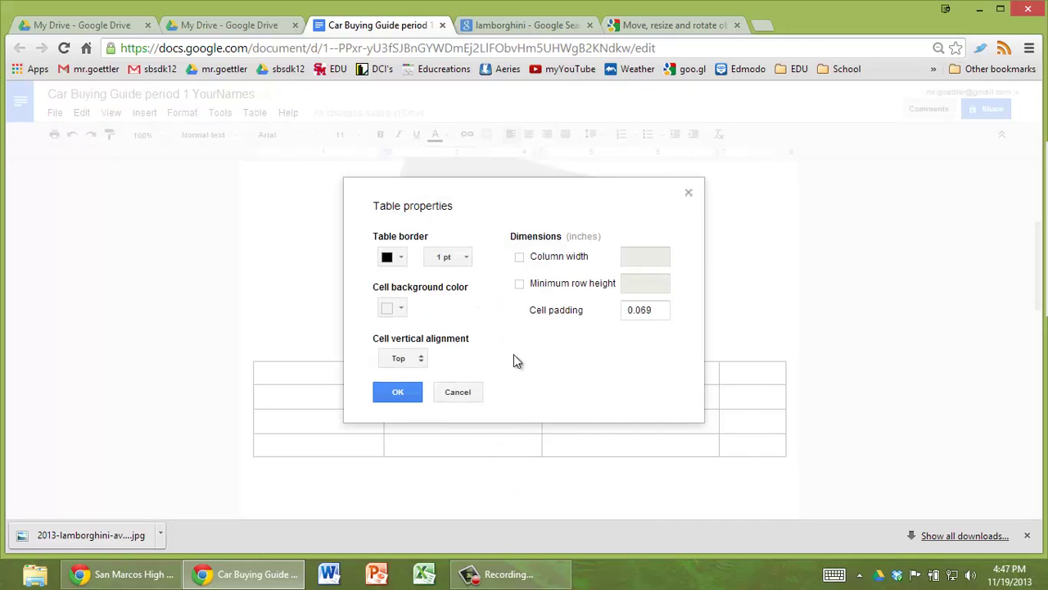
click(423, 363)
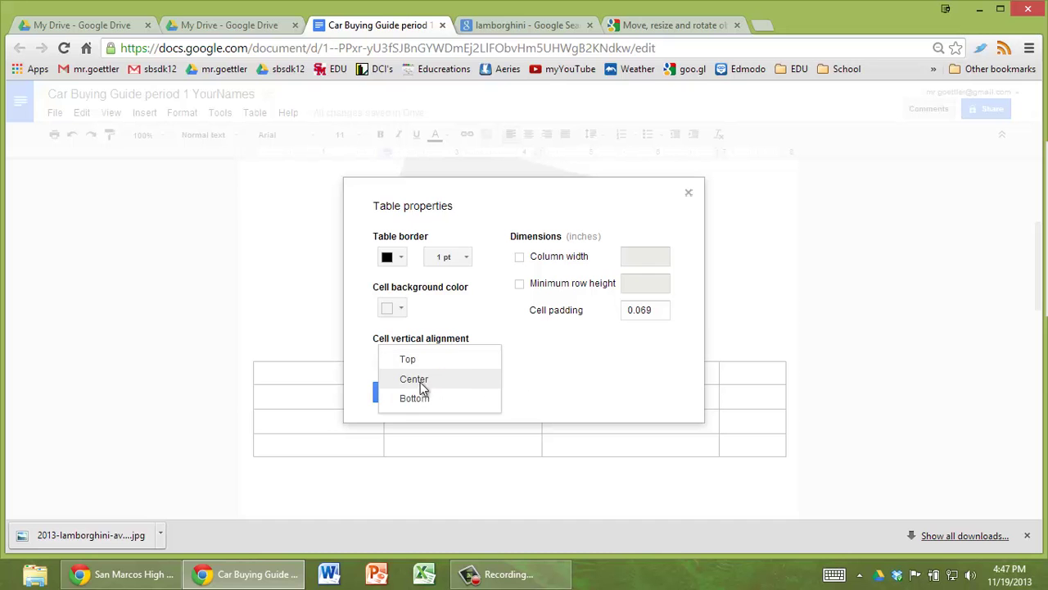
click(419, 379)
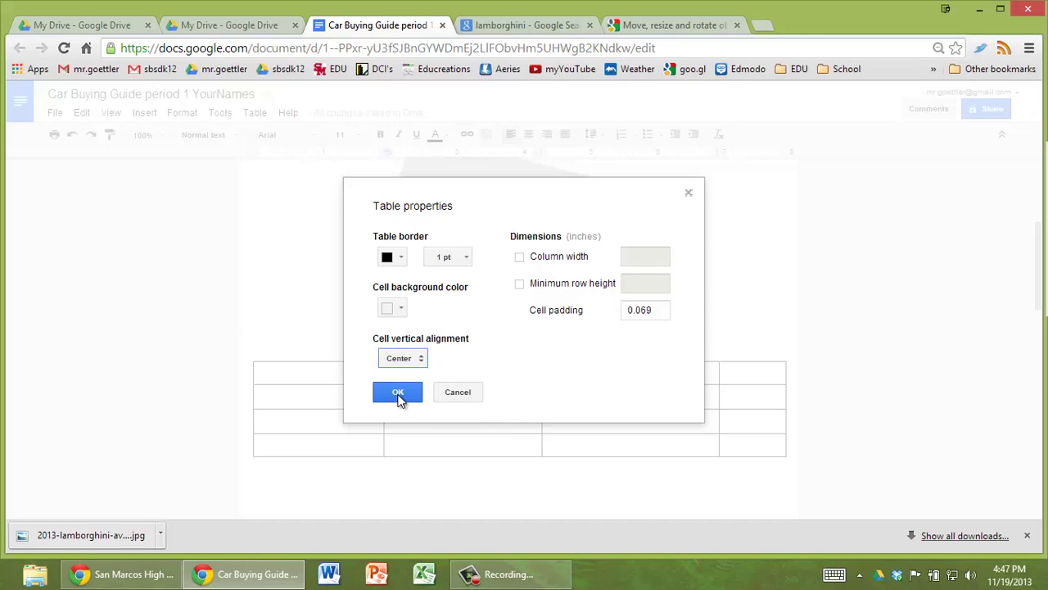
click(398, 395)
Enter 'Word' in the second row's first cell, bottom-align it, and make the row taller
text(Word)
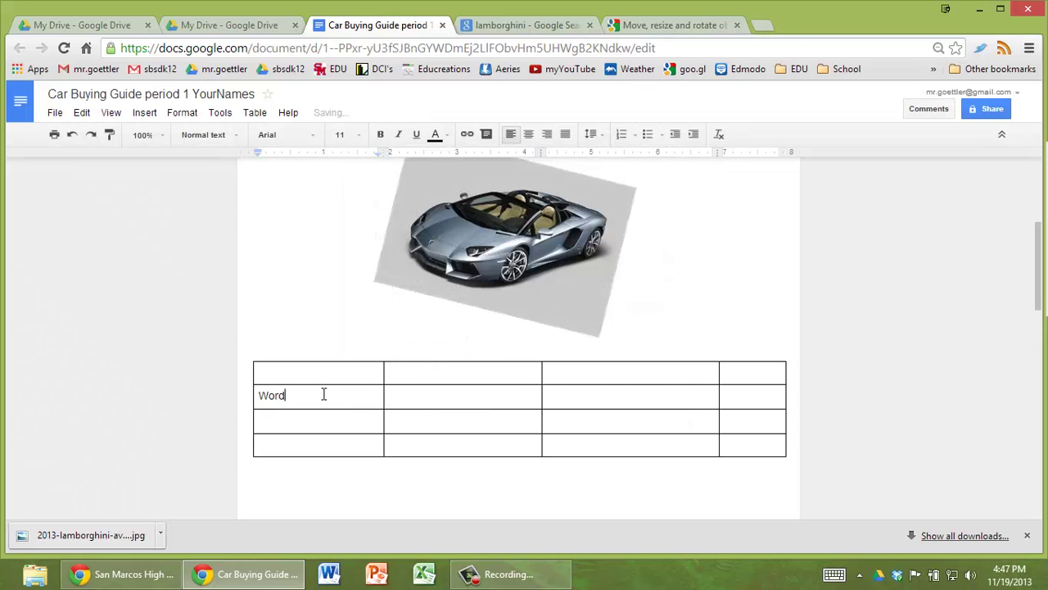
drag(323, 394, 265, 394)
right_click(283, 400)
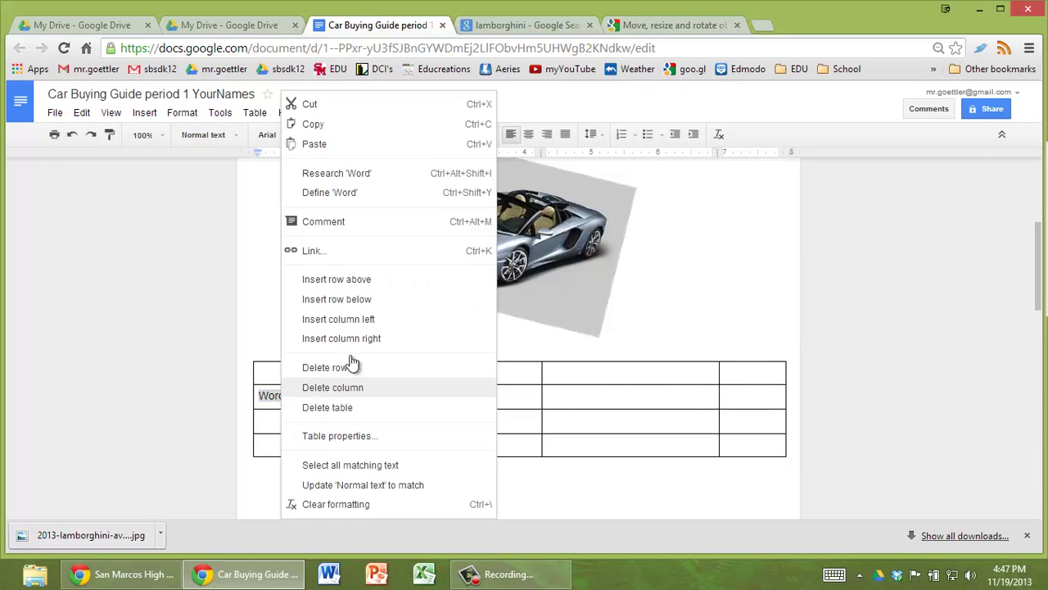
click(366, 435)
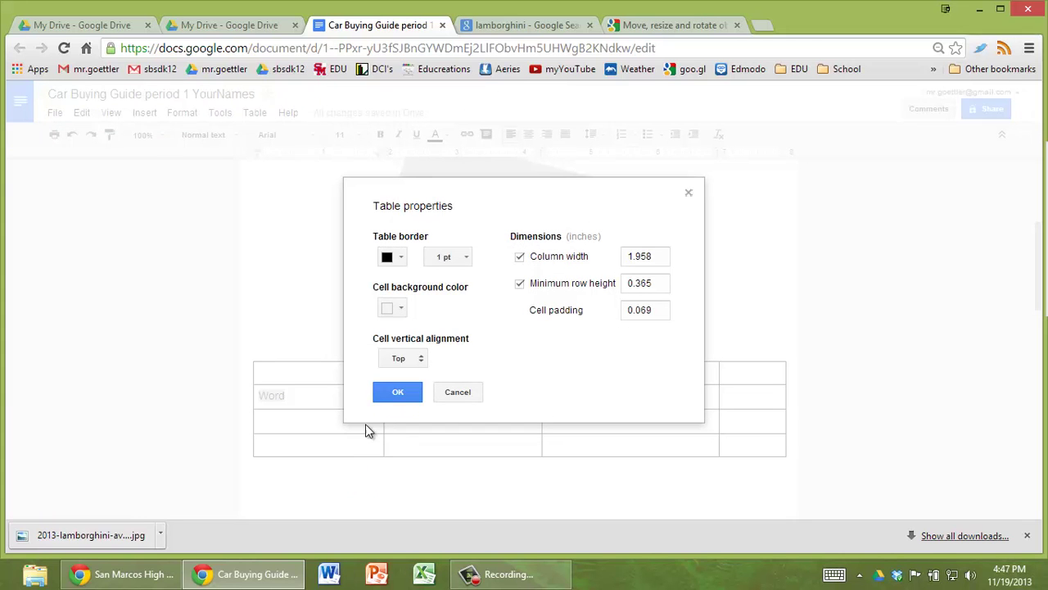
click(421, 360)
click(414, 395)
click(398, 392)
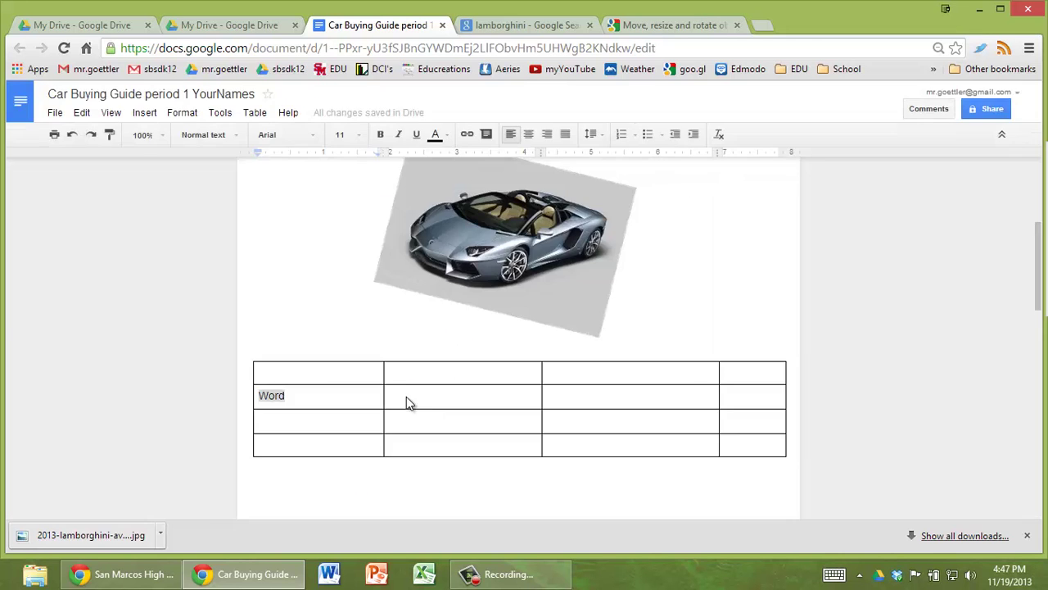
drag(333, 408, 328, 434)
click(344, 414)
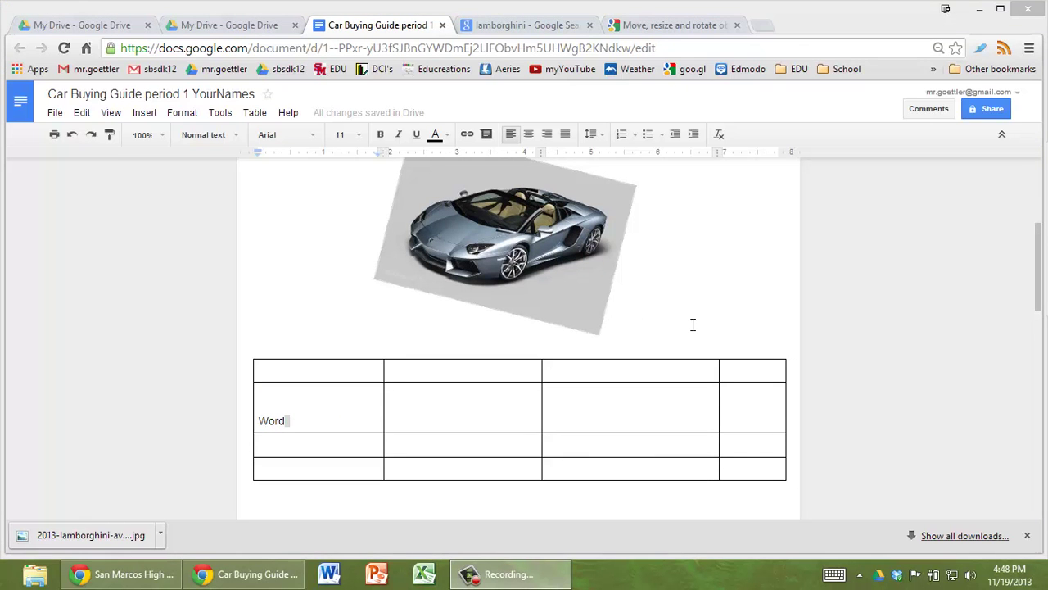
click(692, 325)
scroll(692, 325, up, 3)
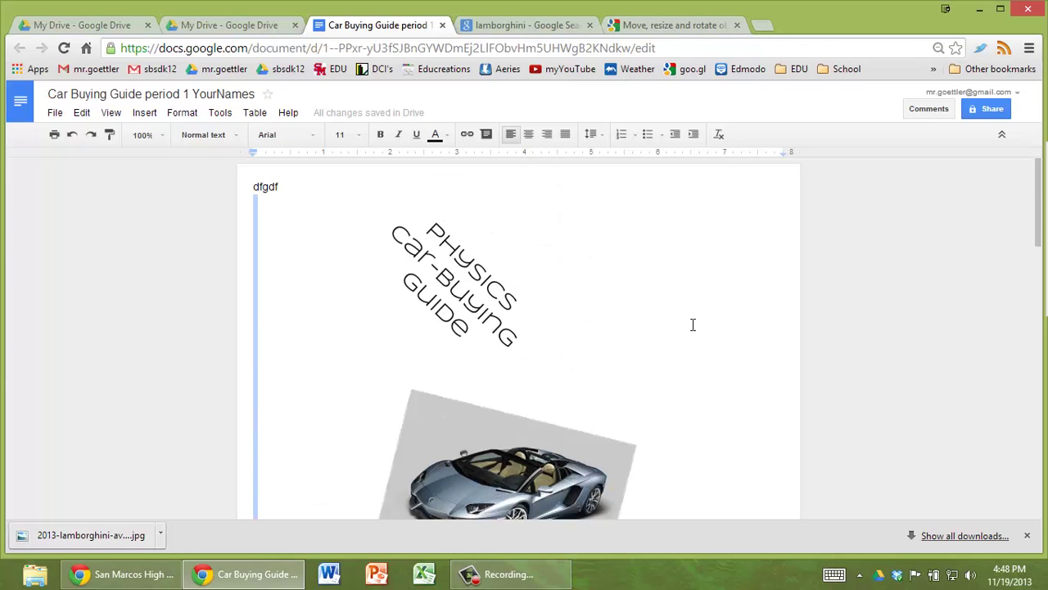